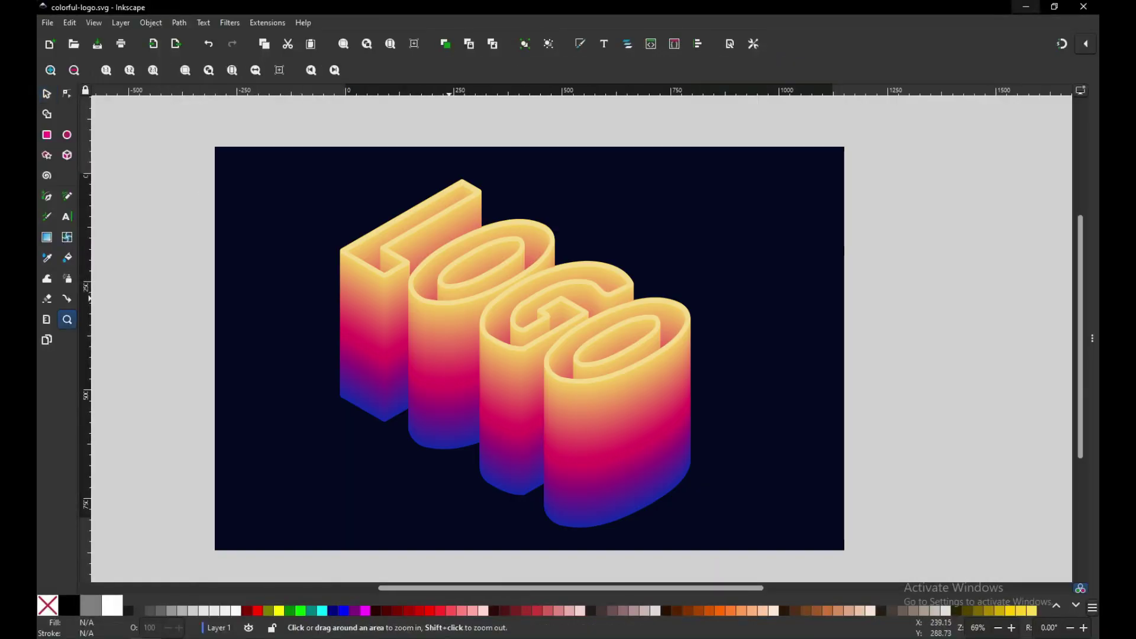
Step: Switch to the Text tool to start new lettering
click(68, 216)
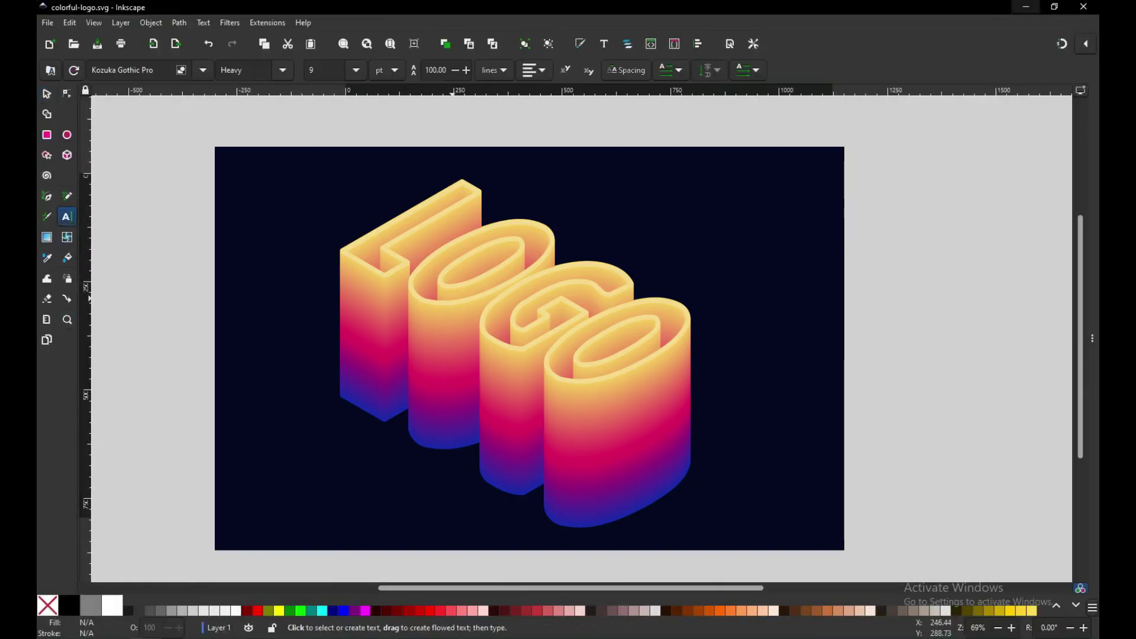
Step: Type LOGO at 144 pt in Kozuka Gothic Pro Heavy and move it to the page centre
click(462, 316)
text(logo)
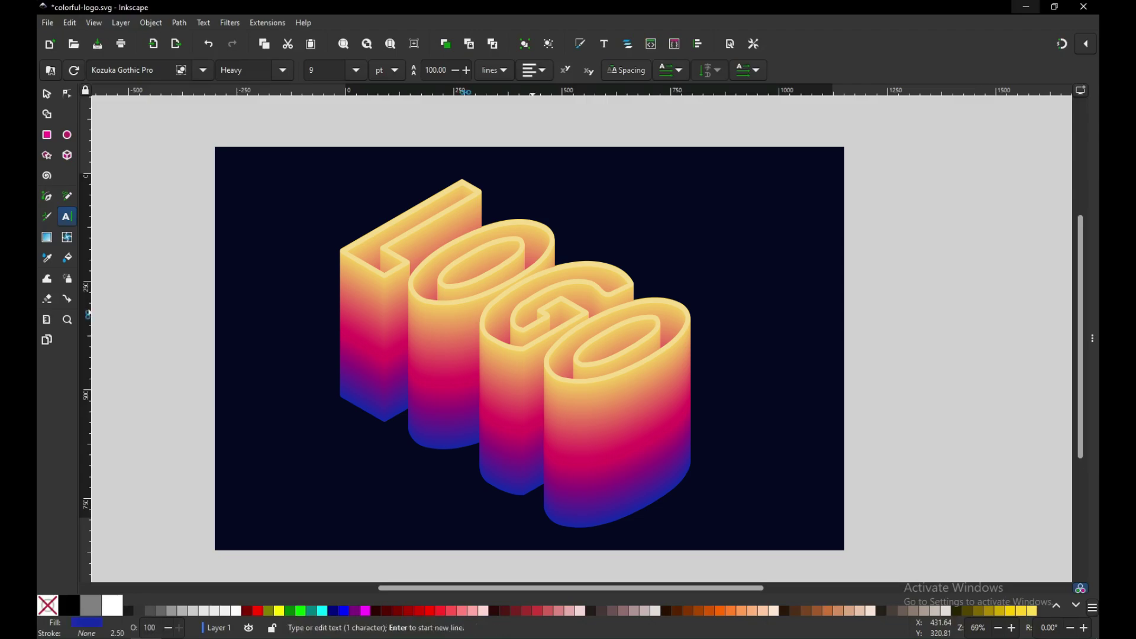
key(ctrl+greater)
key(ctrl+greater)
key(ctrl+greater)
key(ctrl+greater)
key(ctrl+greater)
key(ctrl+greater)
key(ctrl+greater)
key(ctrl+greater)
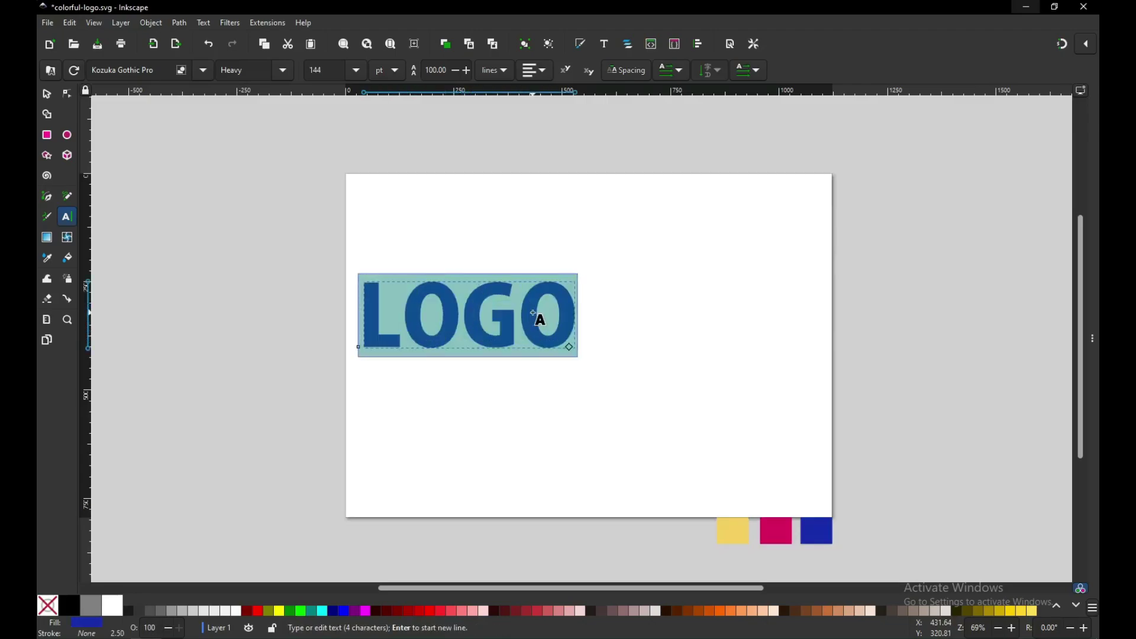
click(47, 93)
drag(468, 314, 584, 337)
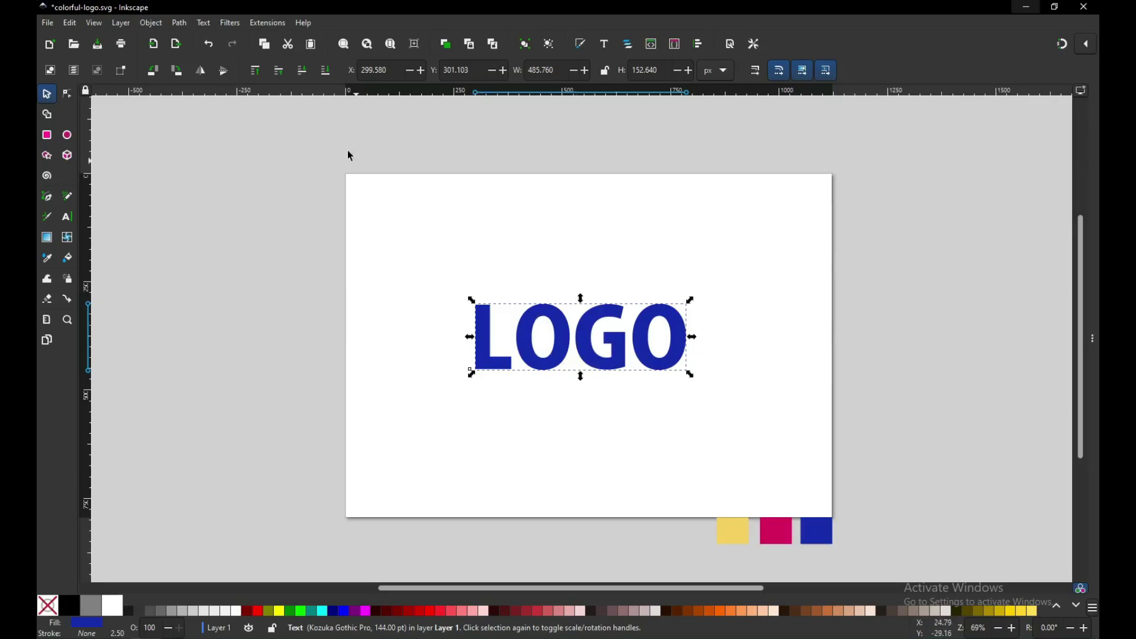
Step: Convert the LOGO text to a 37-node path, check its nodes, and save colorful-logo.svg
click(179, 23)
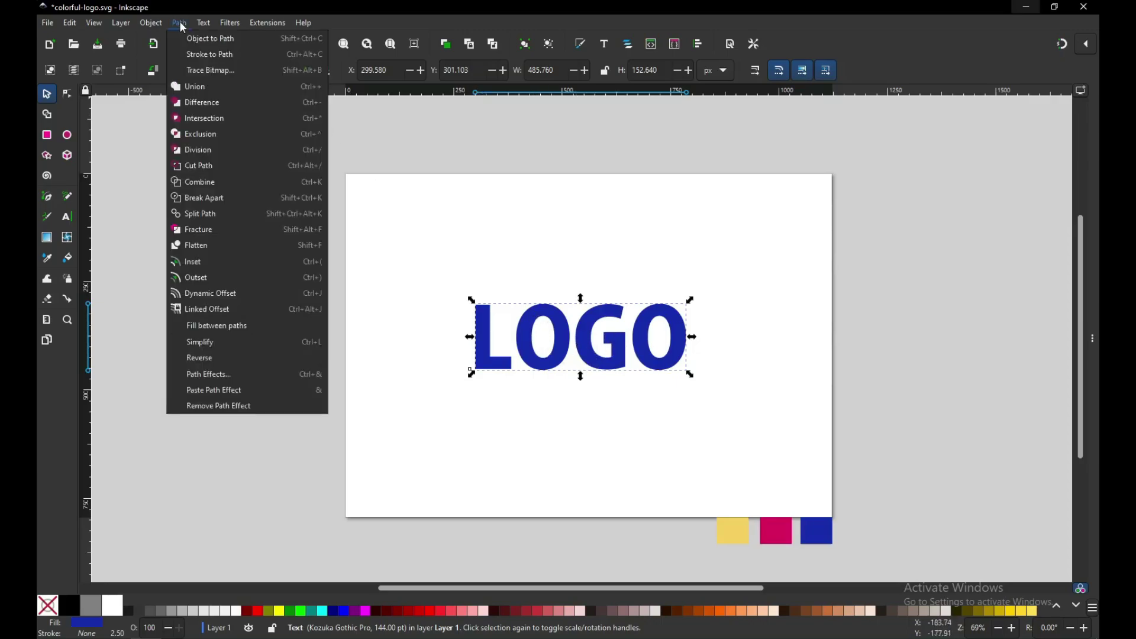
click(254, 40)
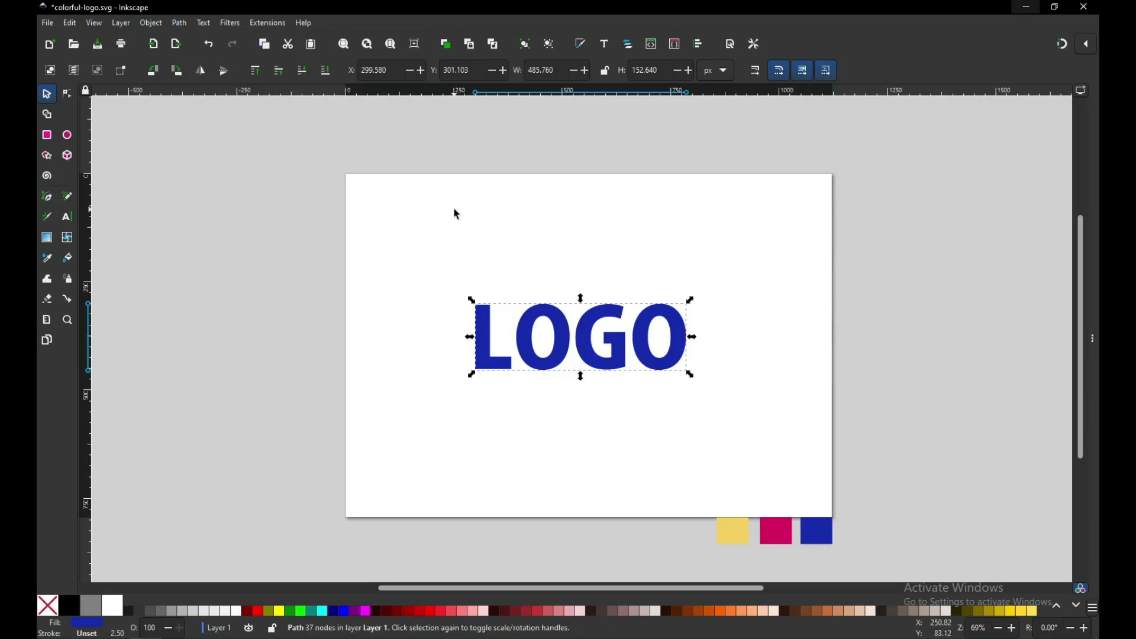
click(67, 94)
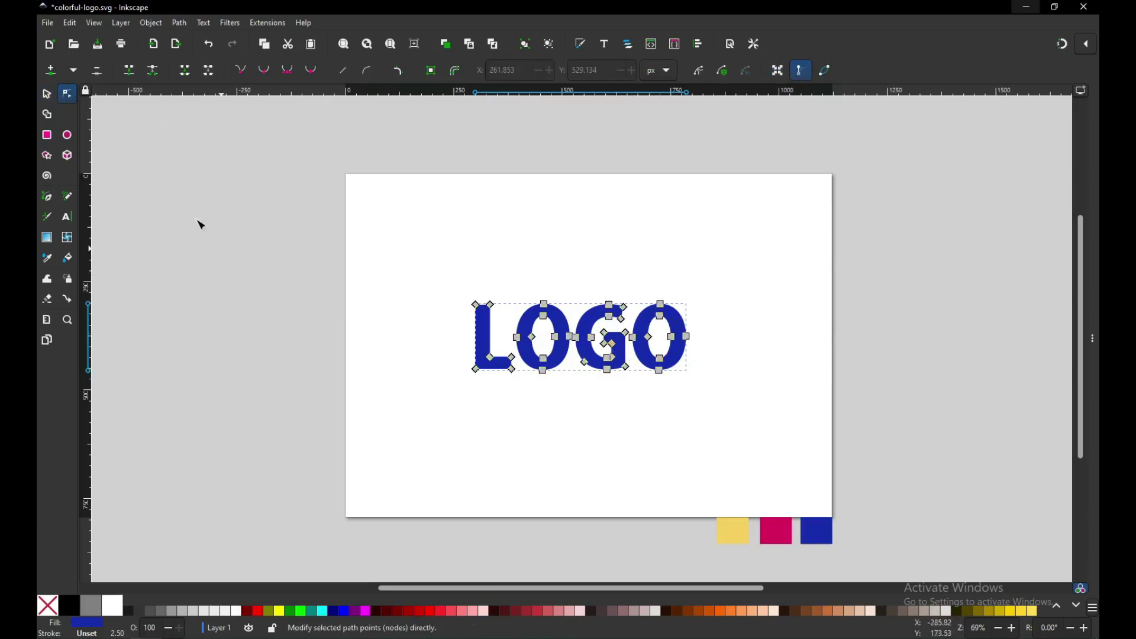
click(46, 94)
key(ctrl+s)
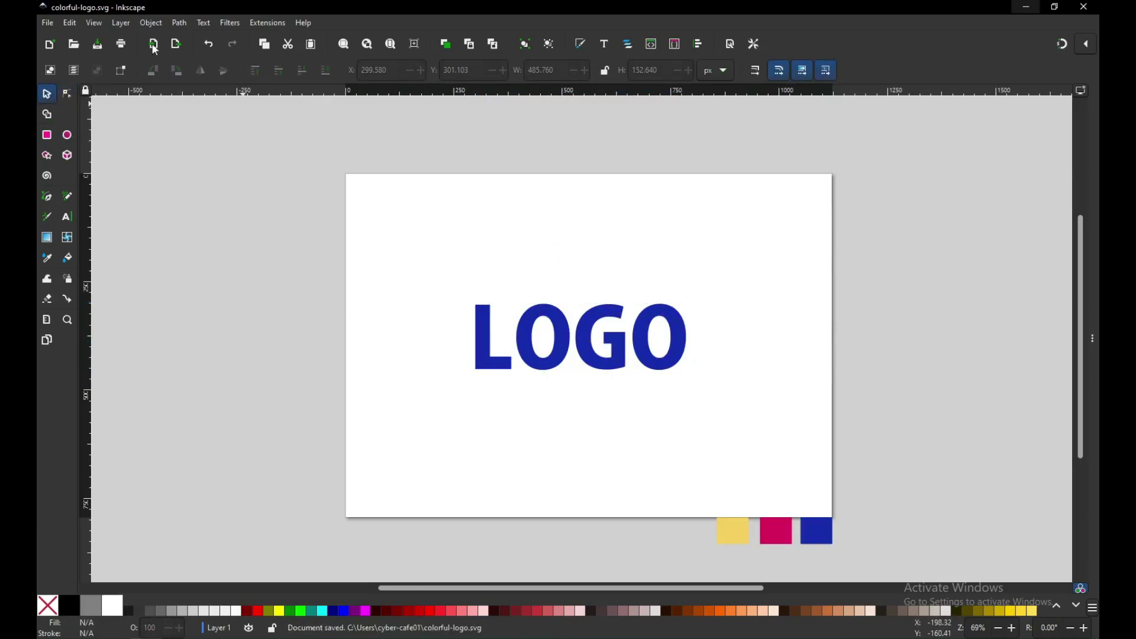
Step: Create a new Axonometric Grid in Document Properties
click(51, 25)
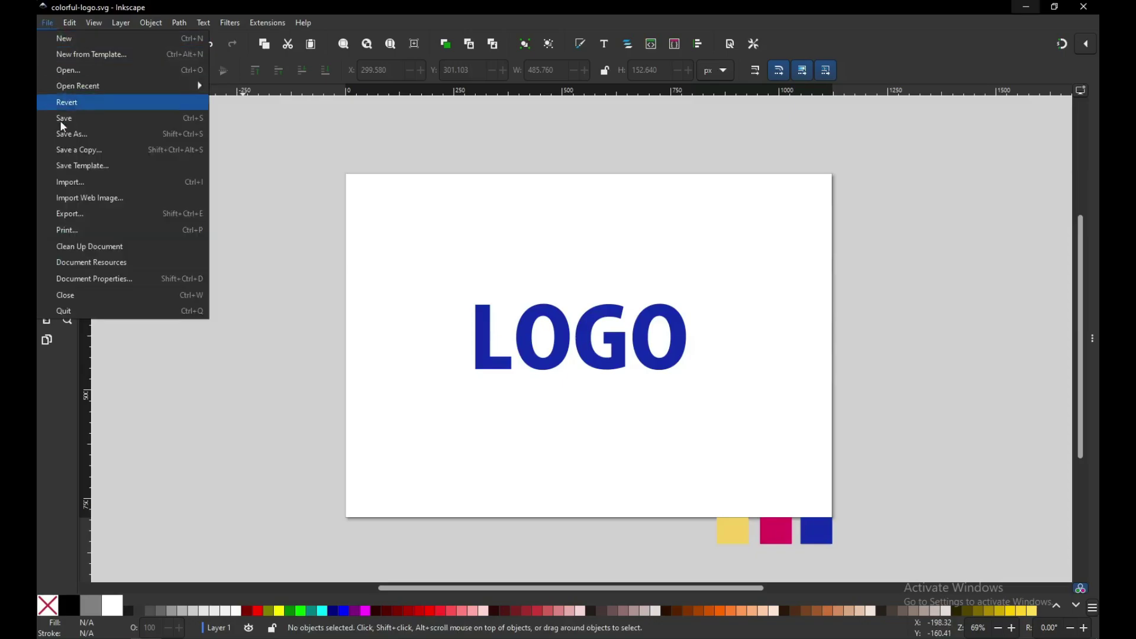
click(129, 278)
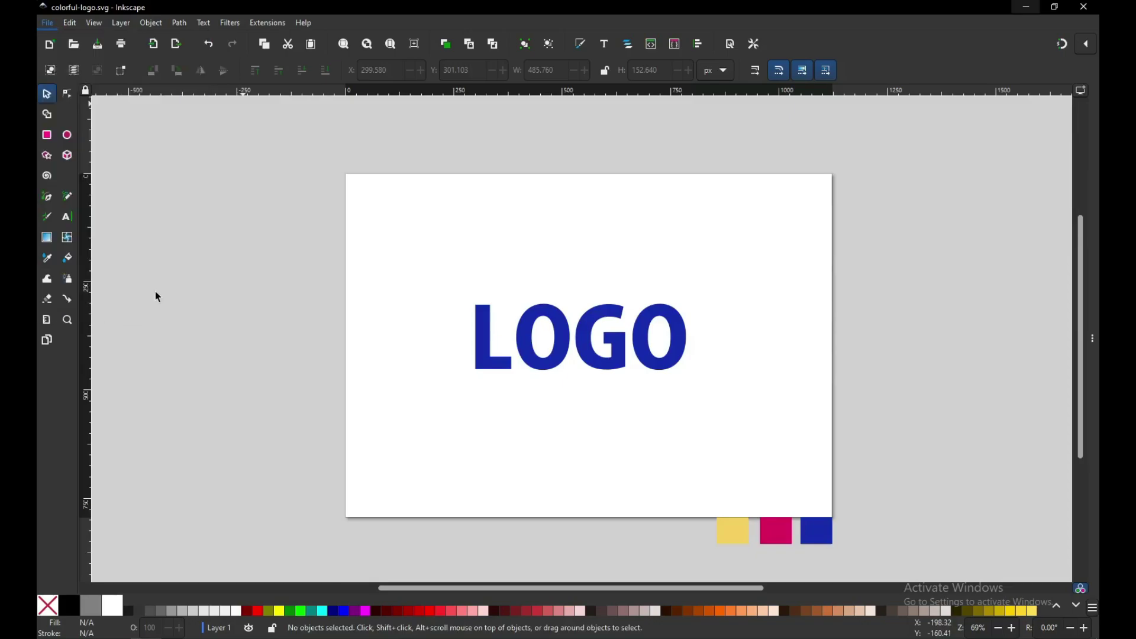
click(188, 169)
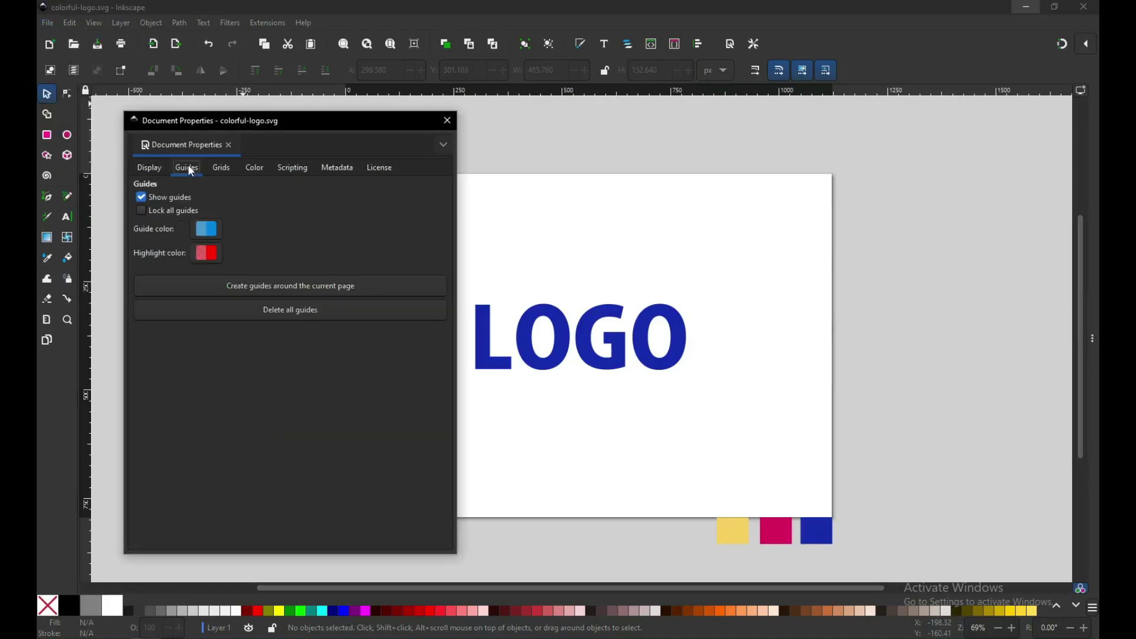
click(221, 171)
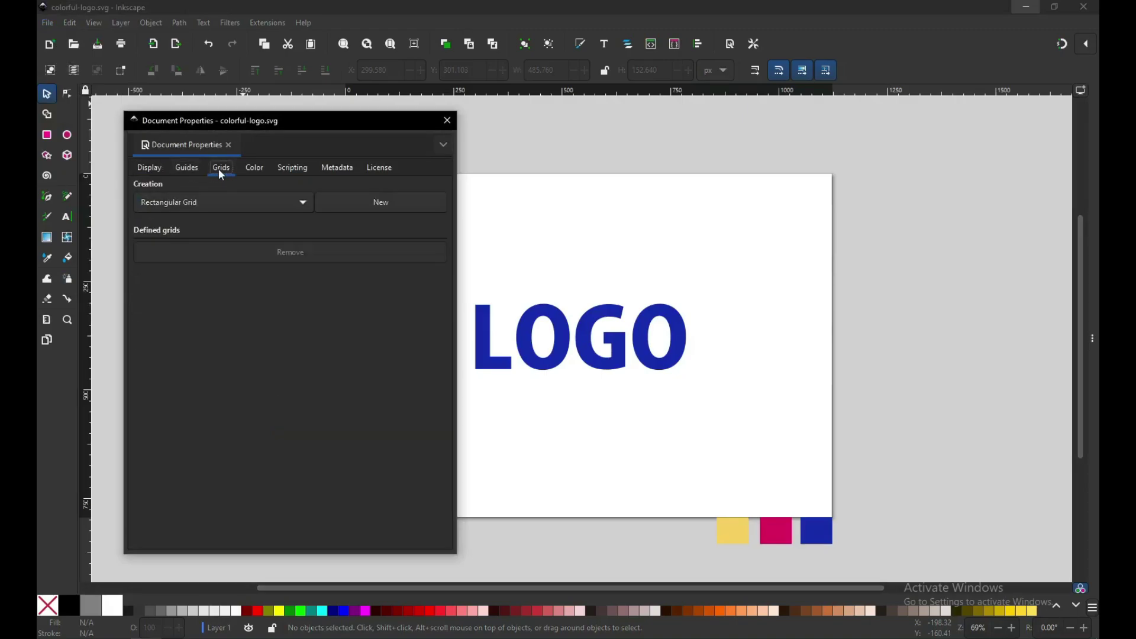
click(222, 202)
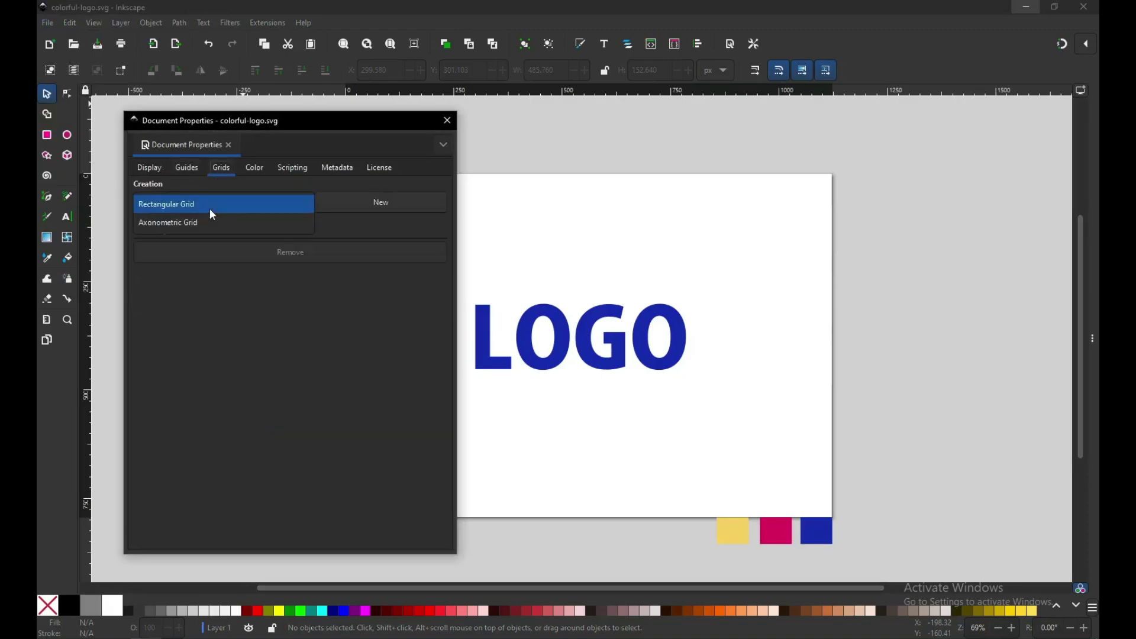
click(181, 224)
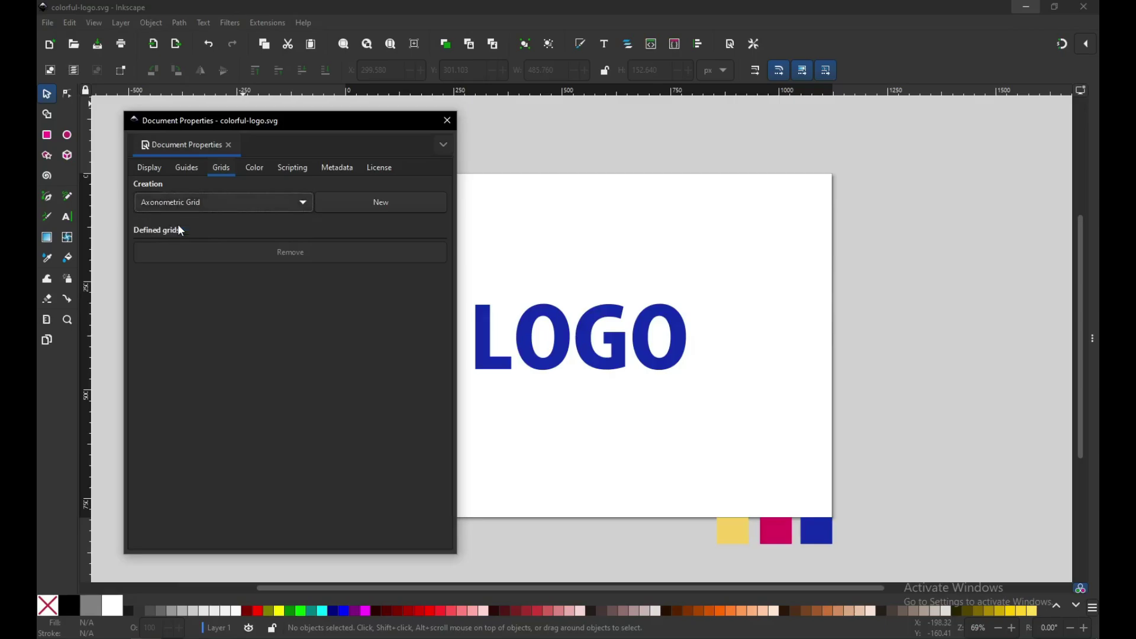
click(375, 207)
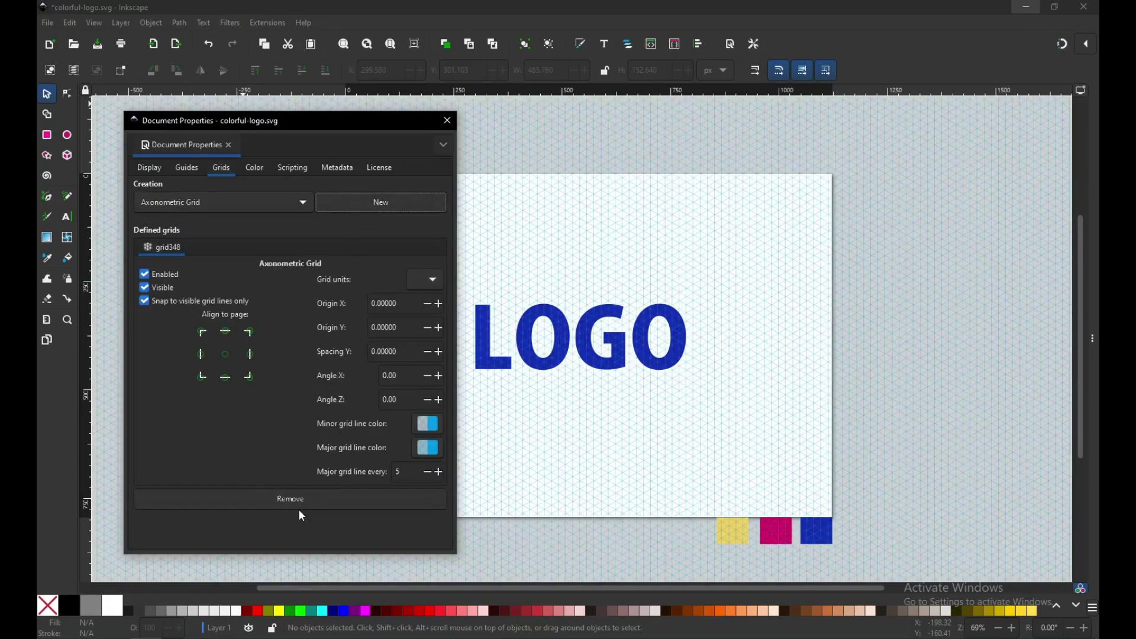
click(448, 121)
Step: Zoom in on the grid and save colorful-logo.svg
key(z)
drag(408, 208, 595, 329)
drag(322, 197, 623, 394)
key(ctrl+s)
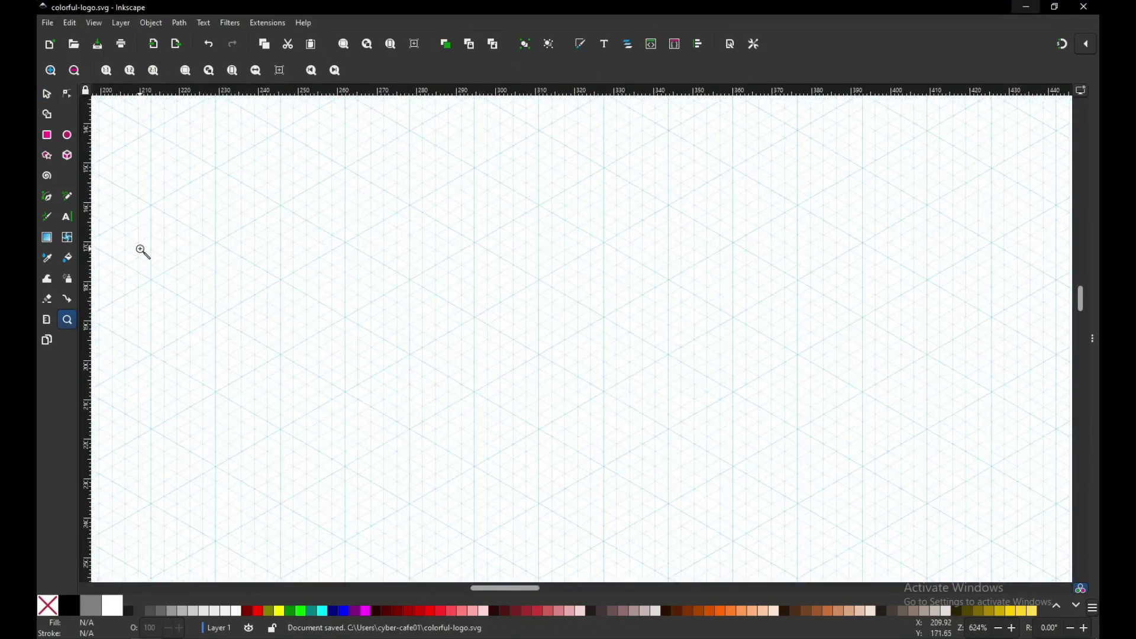
Step: Draw a blue rectangle on the grid and convert it to a path
click(47, 136)
drag(418, 272, 643, 405)
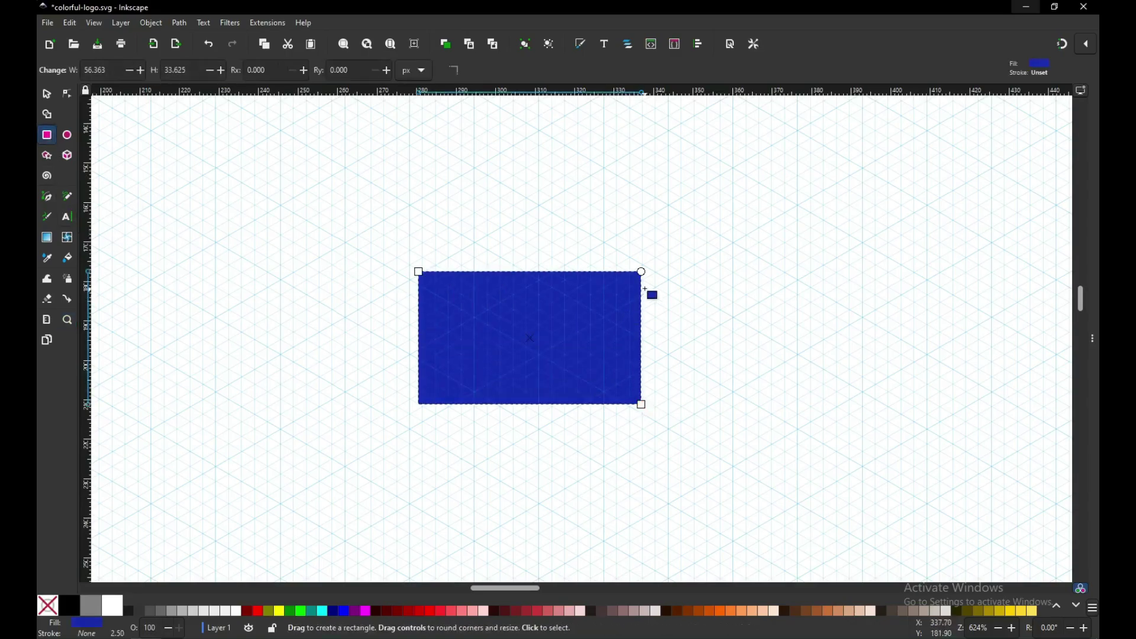
click(42, 94)
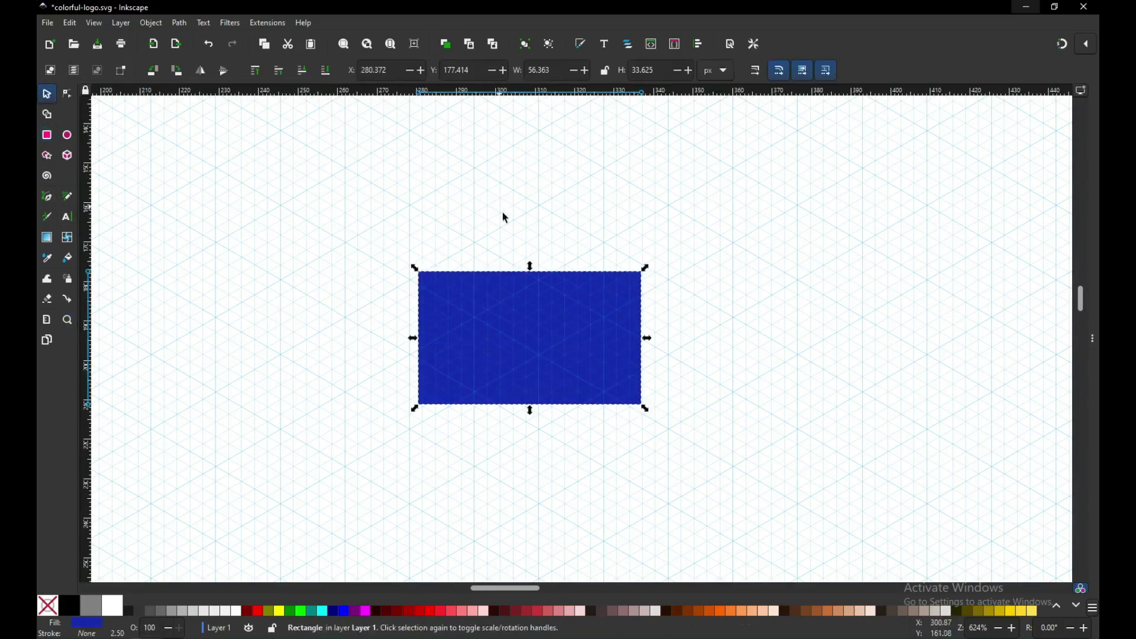
click(179, 24)
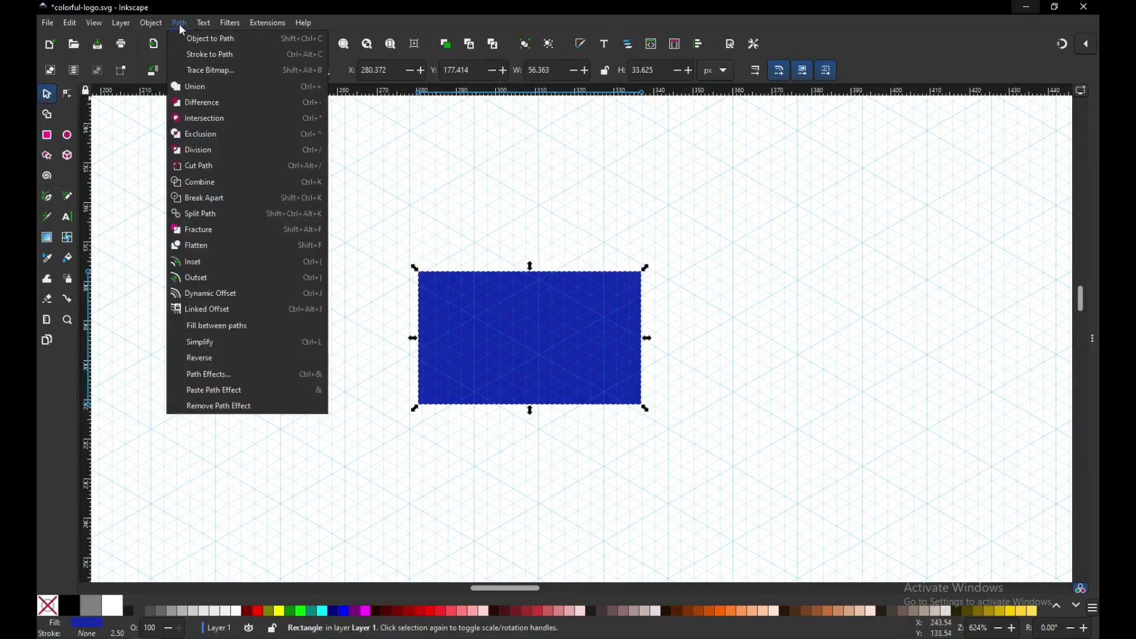
click(211, 46)
Step: With snapping on, drag the four nodes onto grid intersections to form an isometric rhombus
click(69, 95)
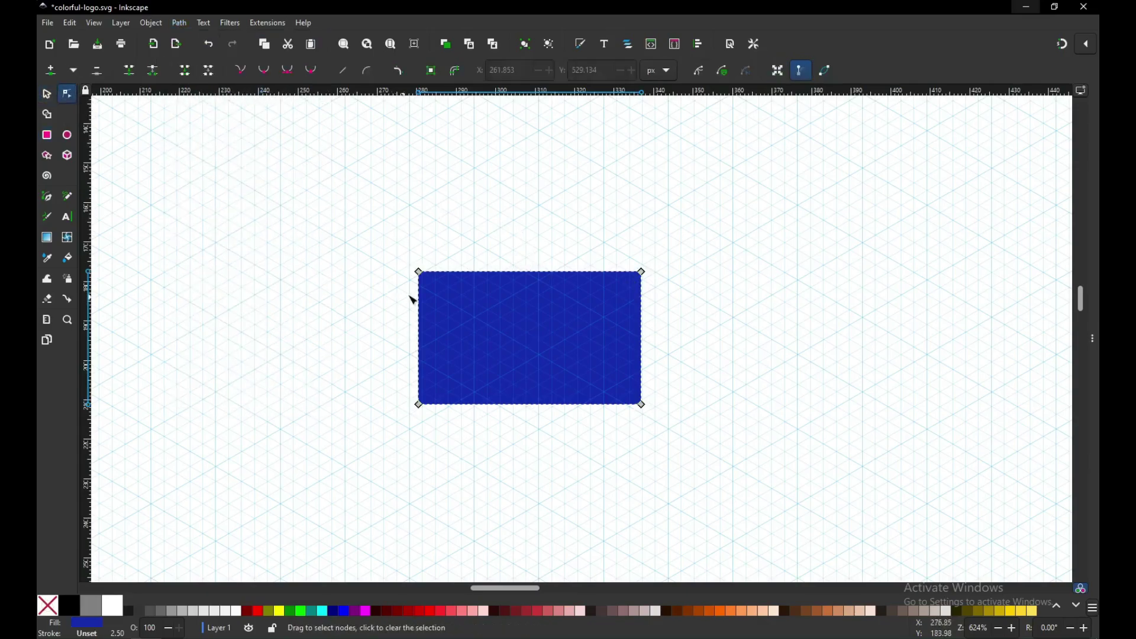
drag(418, 272, 408, 208)
click(1069, 44)
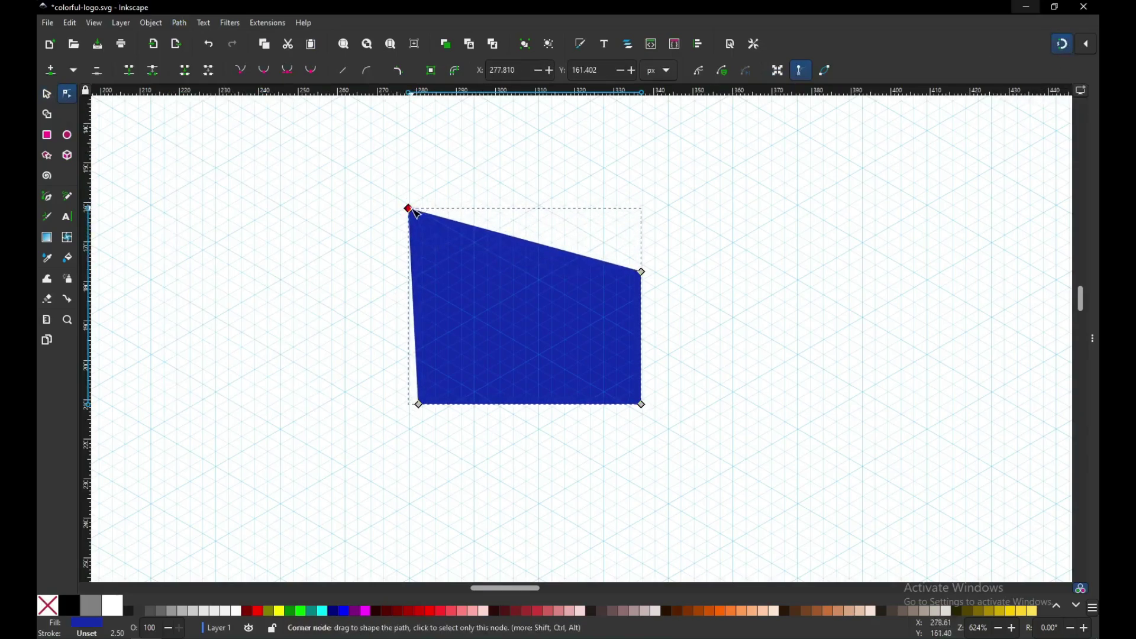
drag(410, 209, 414, 209)
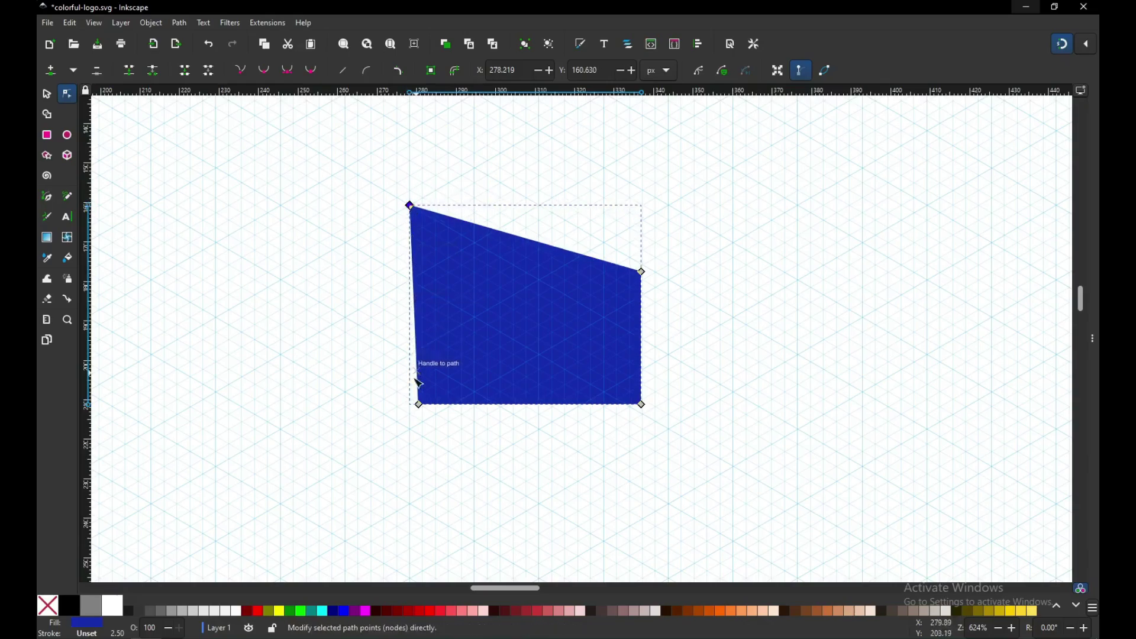
drag(418, 406, 347, 250)
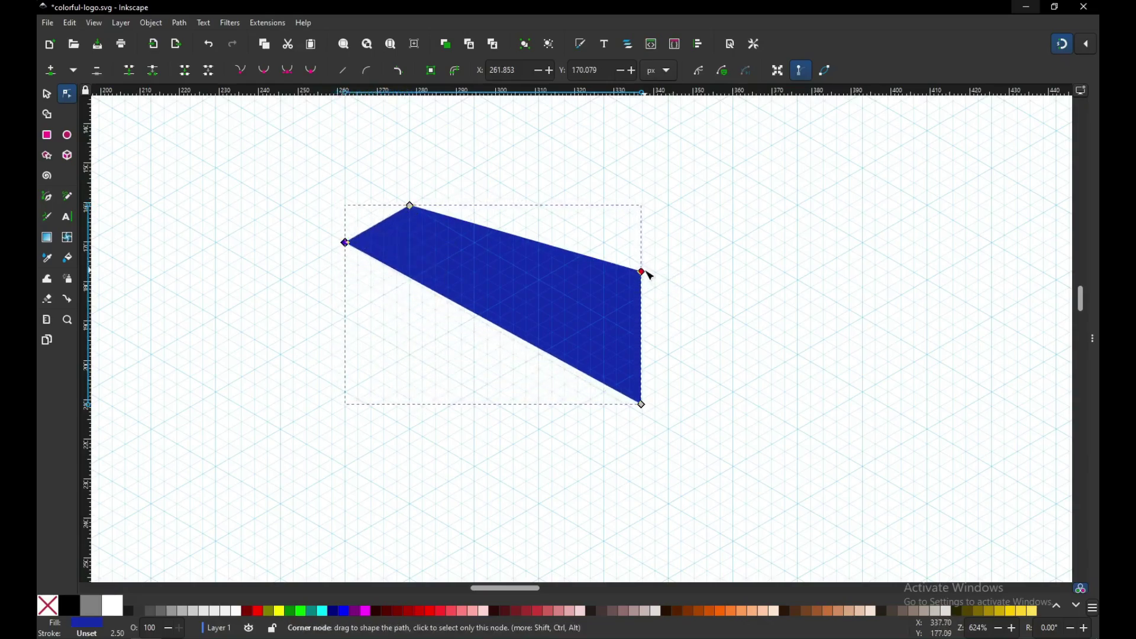
drag(642, 272, 611, 316)
drag(642, 405, 550, 363)
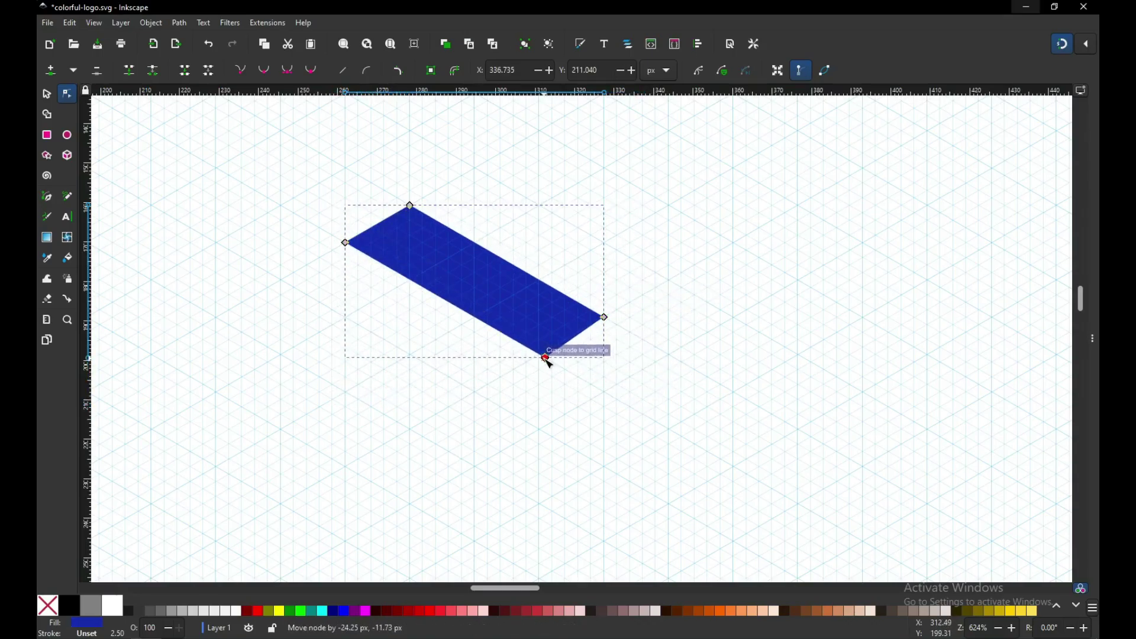
drag(547, 359, 477, 320)
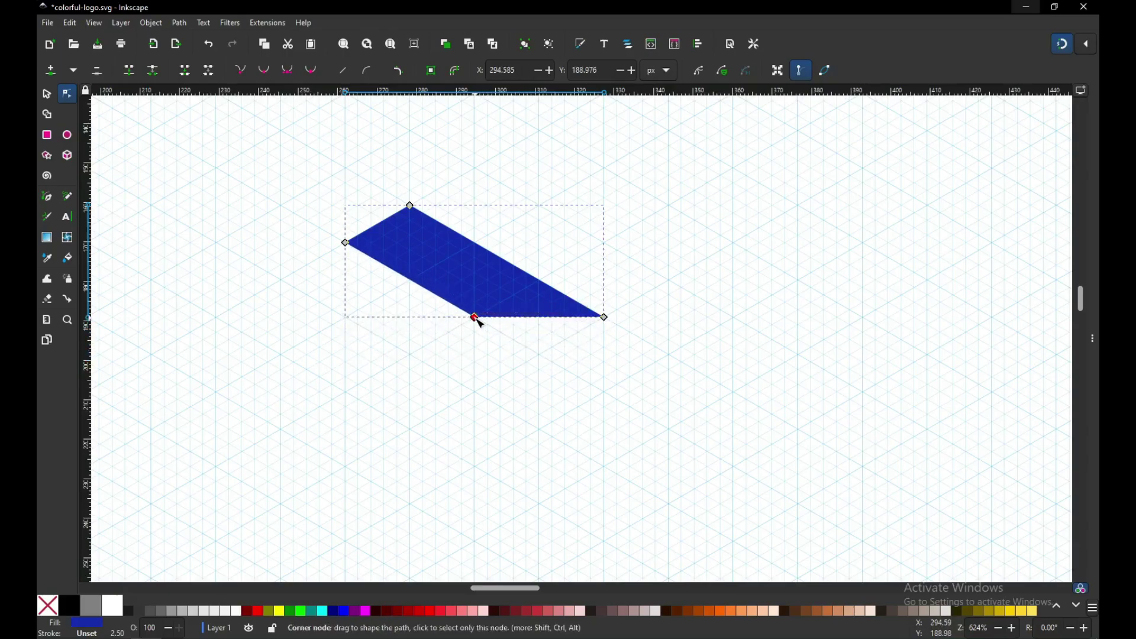
drag(606, 319, 545, 287)
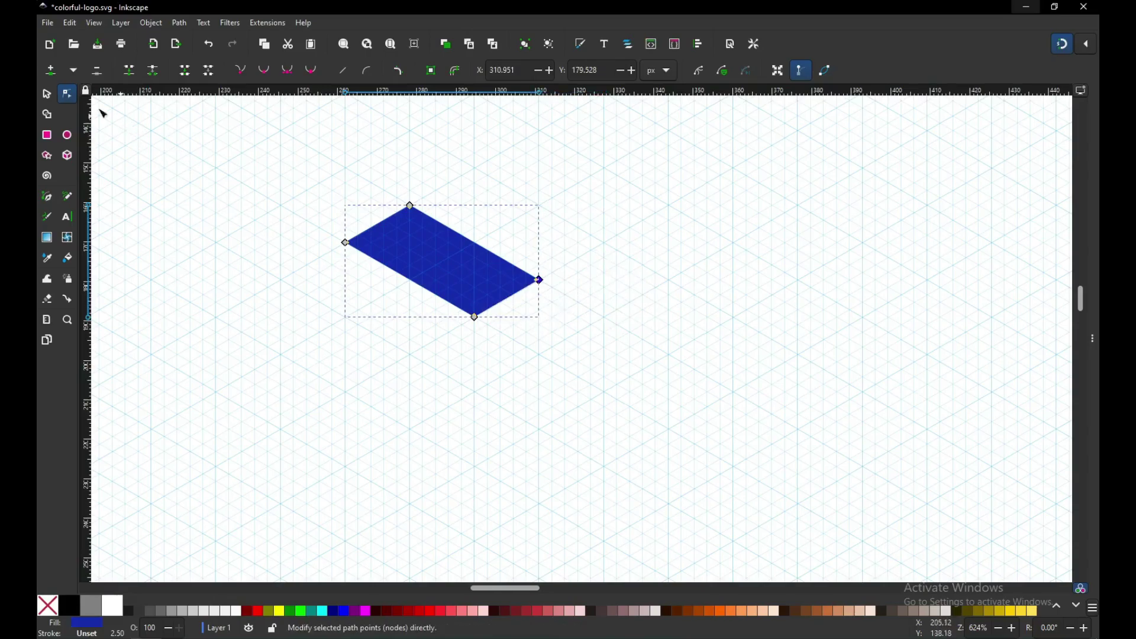
click(47, 95)
Step: Save, then remove the axonometric grid in Document Properties
click(515, 326)
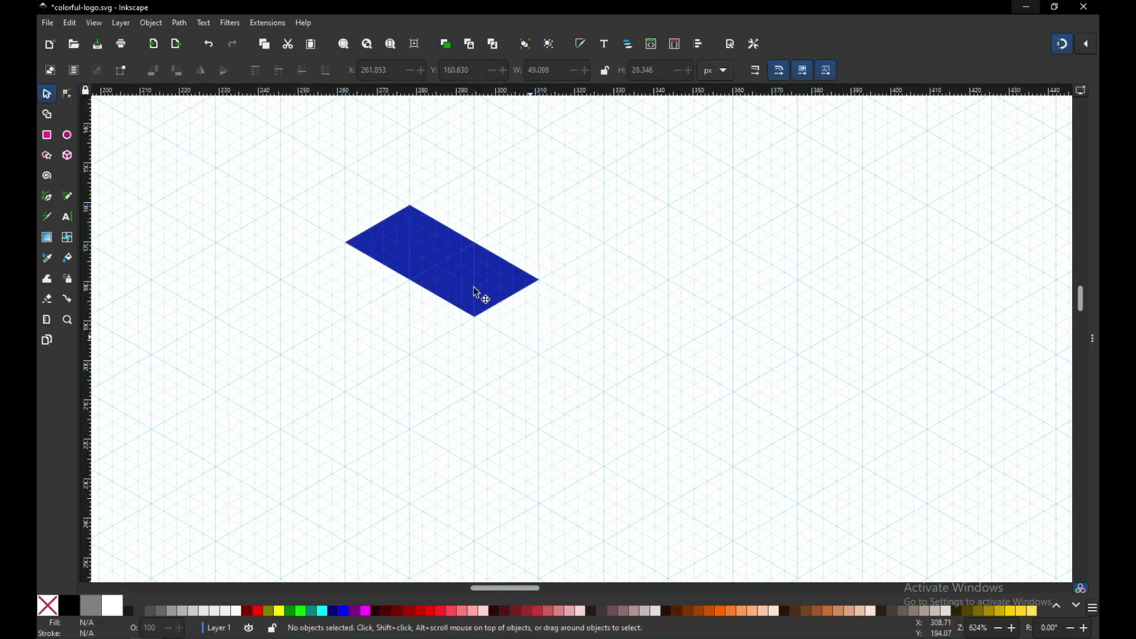
key(ctrl+s)
scroll(509, 342, down, 6)
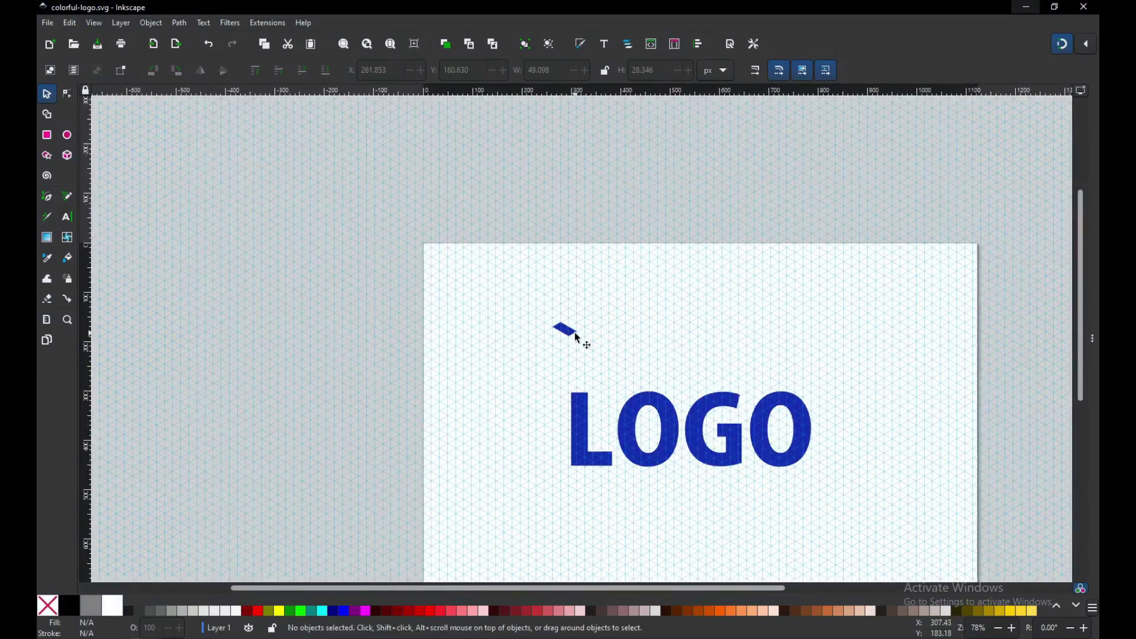
click(47, 24)
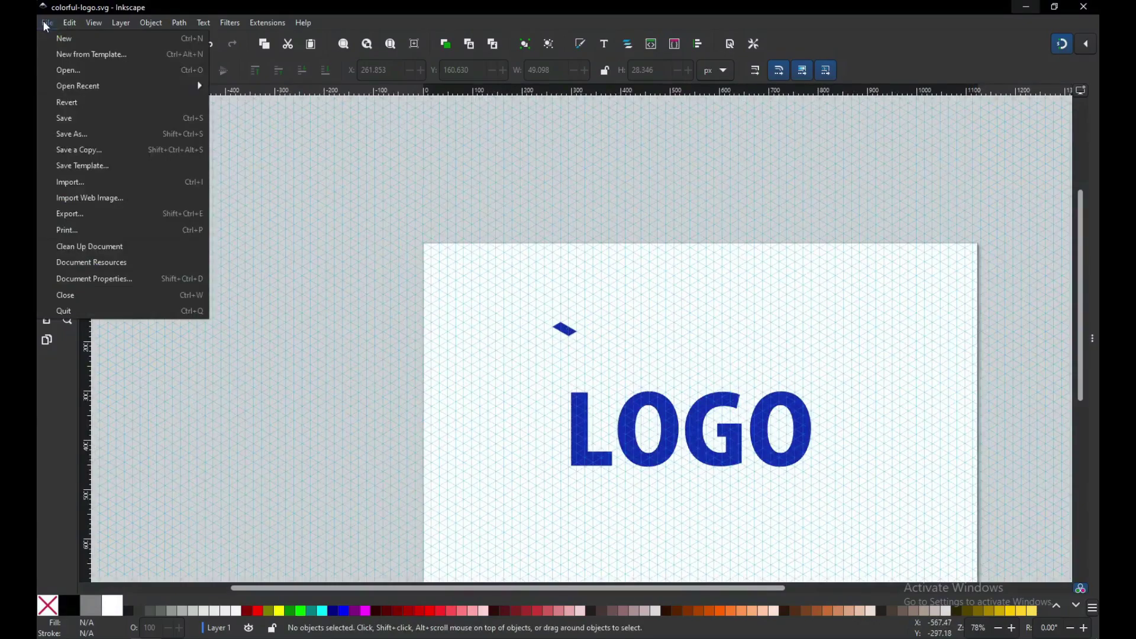
click(114, 280)
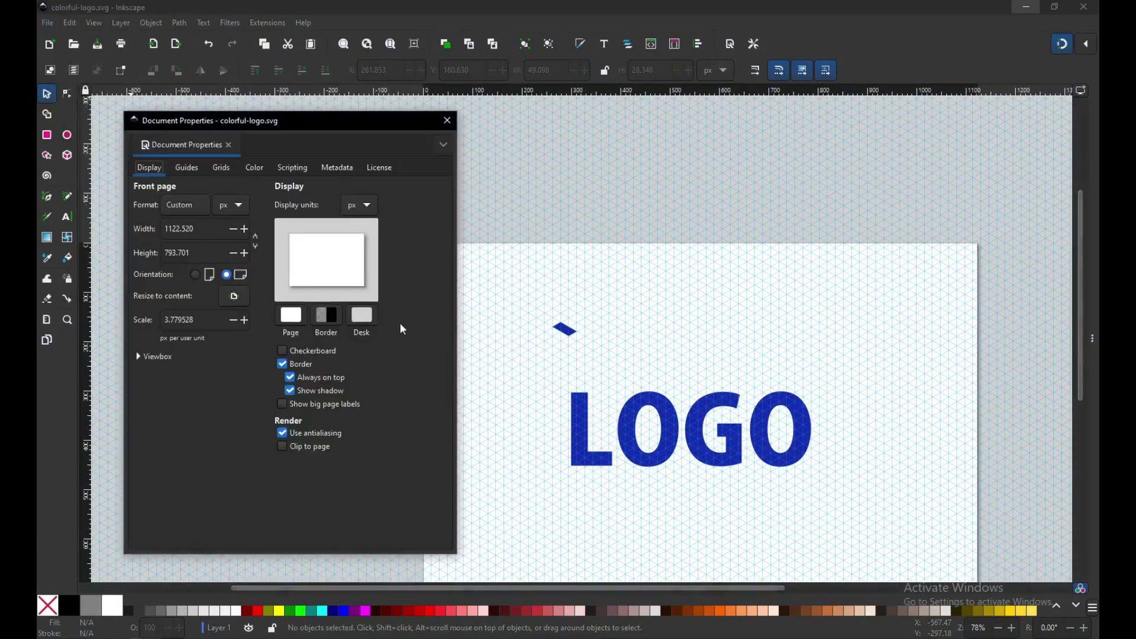
click(220, 170)
click(313, 501)
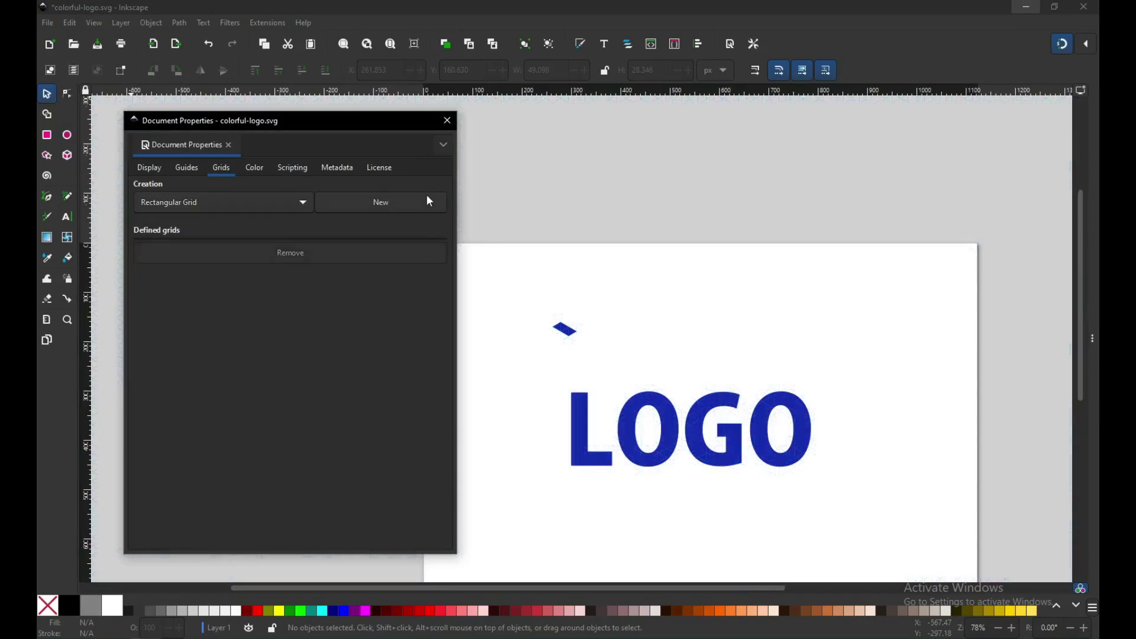
click(447, 120)
Step: Zoom in on the LOGO lettering and diamond, save, and select the blue diamond
key(z)
drag(477, 270, 880, 512)
key(ctrl+s)
click(47, 94)
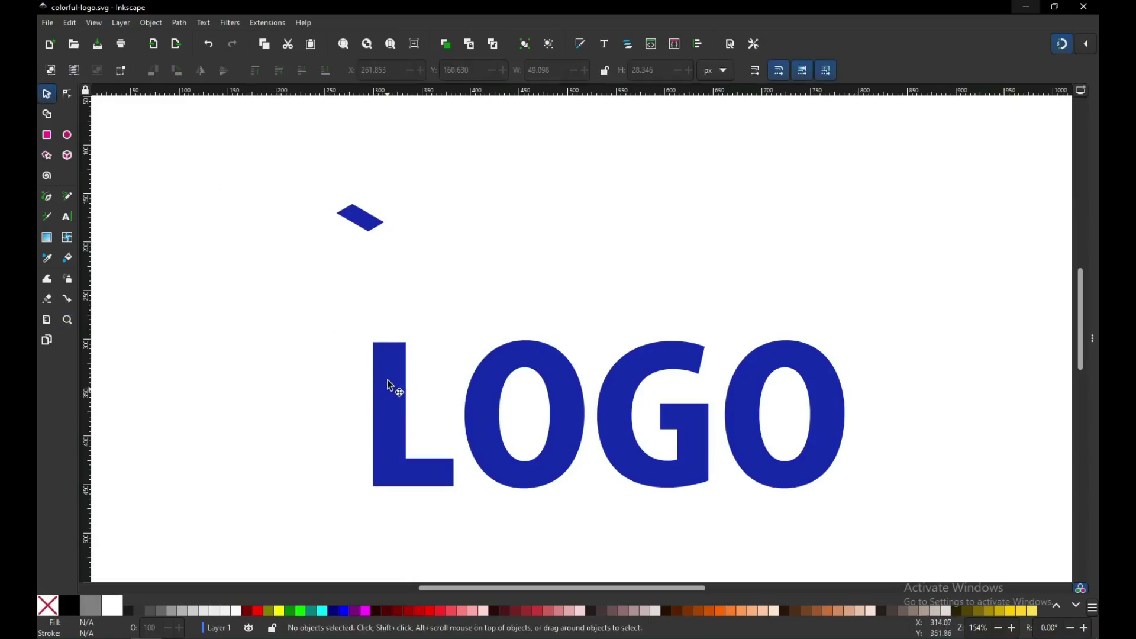
click(368, 220)
Step: Scale the diamond to about 324 × 187, fill it maroon #800000, and lower it to bottom
drag(391, 240, 522, 324)
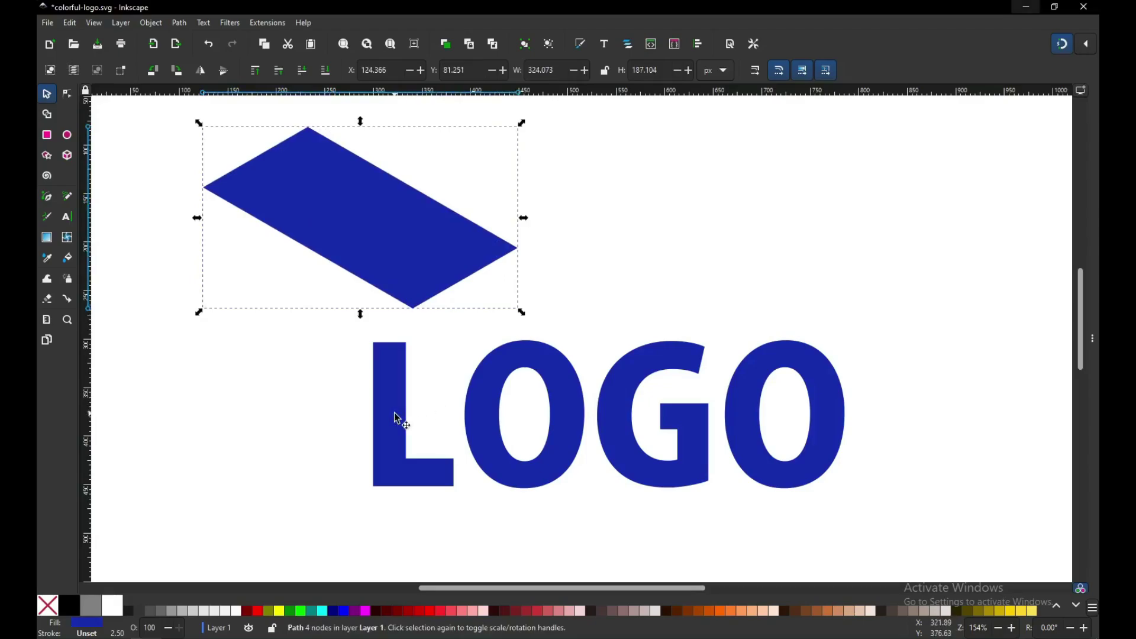
click(248, 616)
click(151, 22)
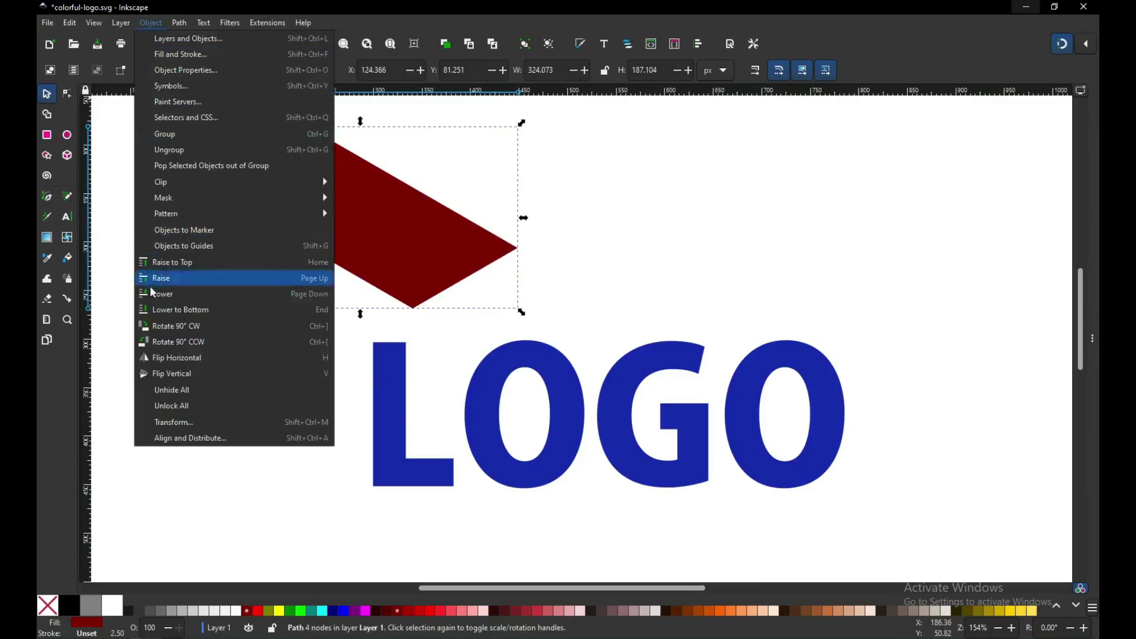
click(177, 309)
click(247, 357)
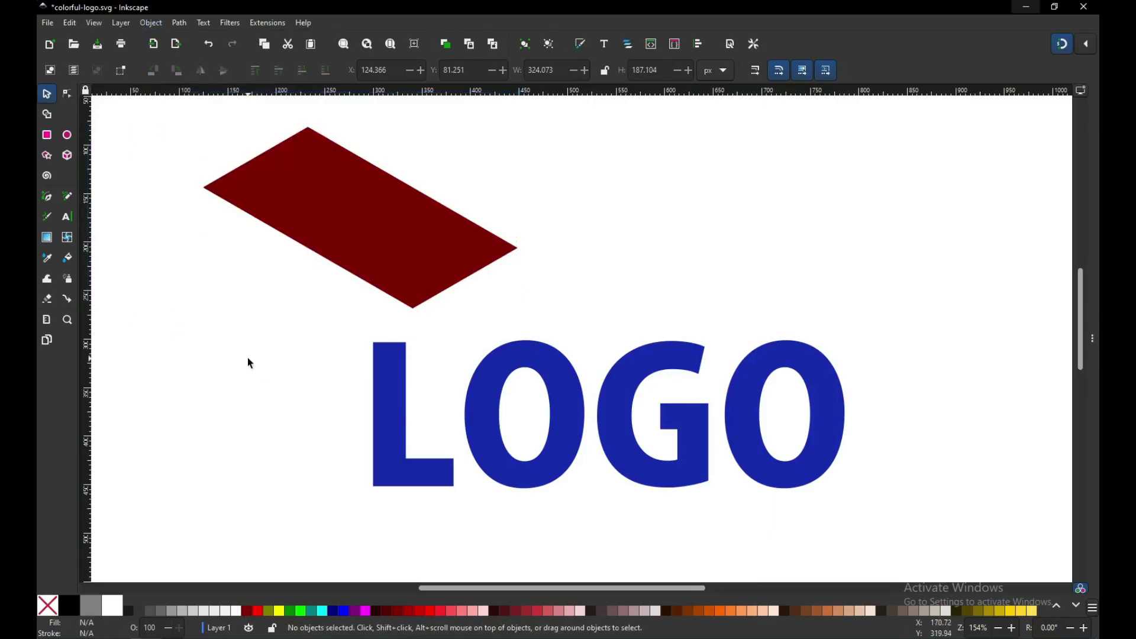
click(397, 405)
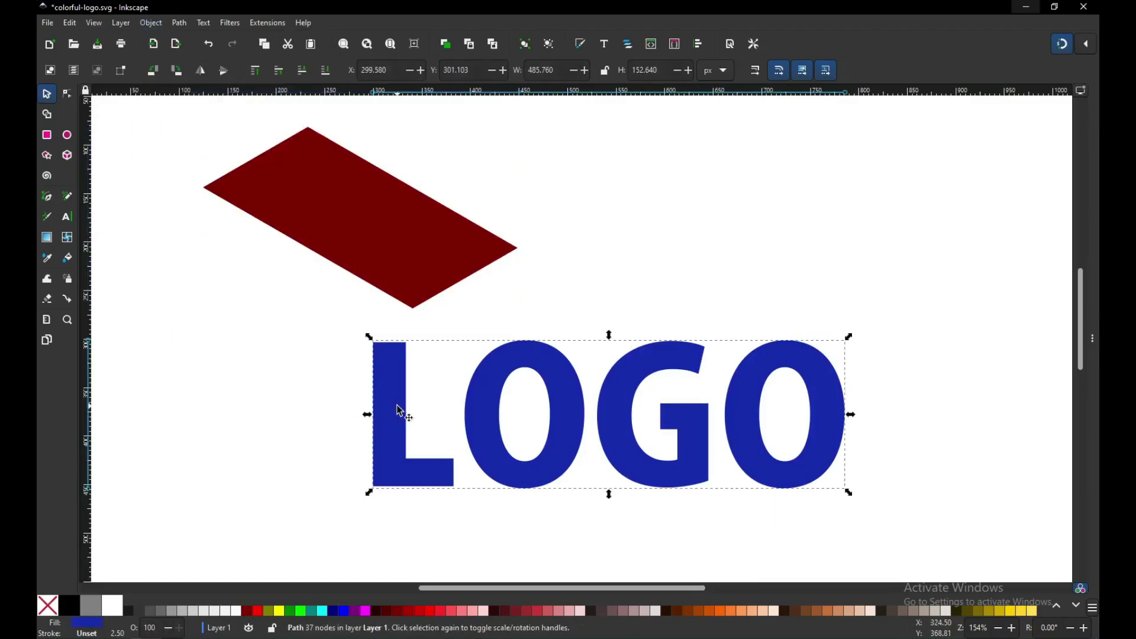
Step: Add a Perspective/Envelope effect to the LOGO path via Path Effects, then zoom out
click(179, 23)
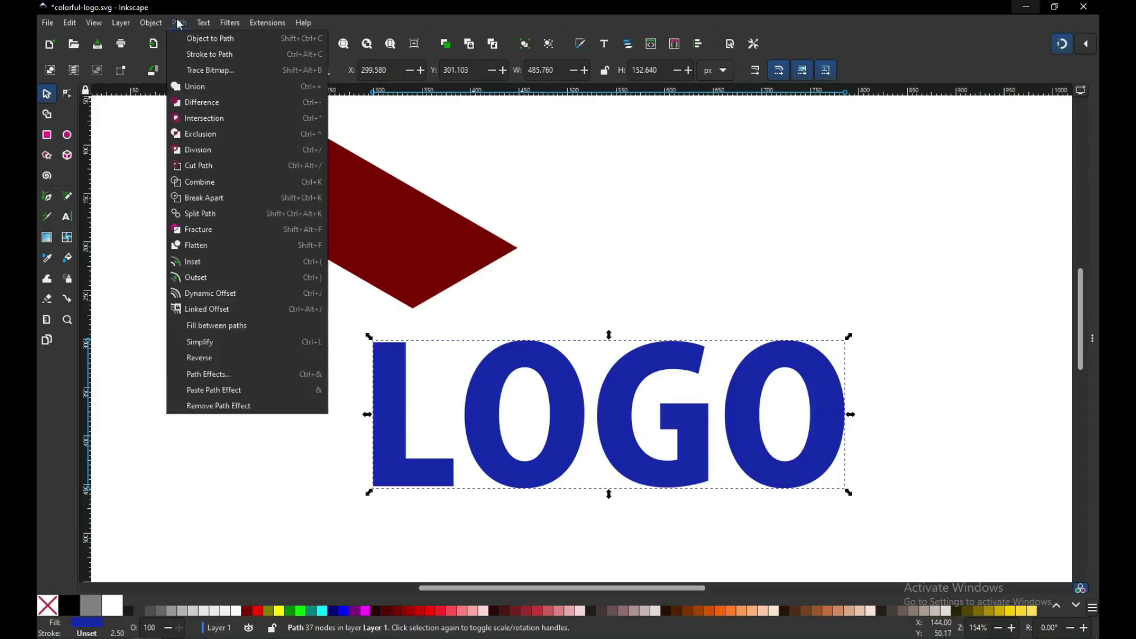
click(223, 379)
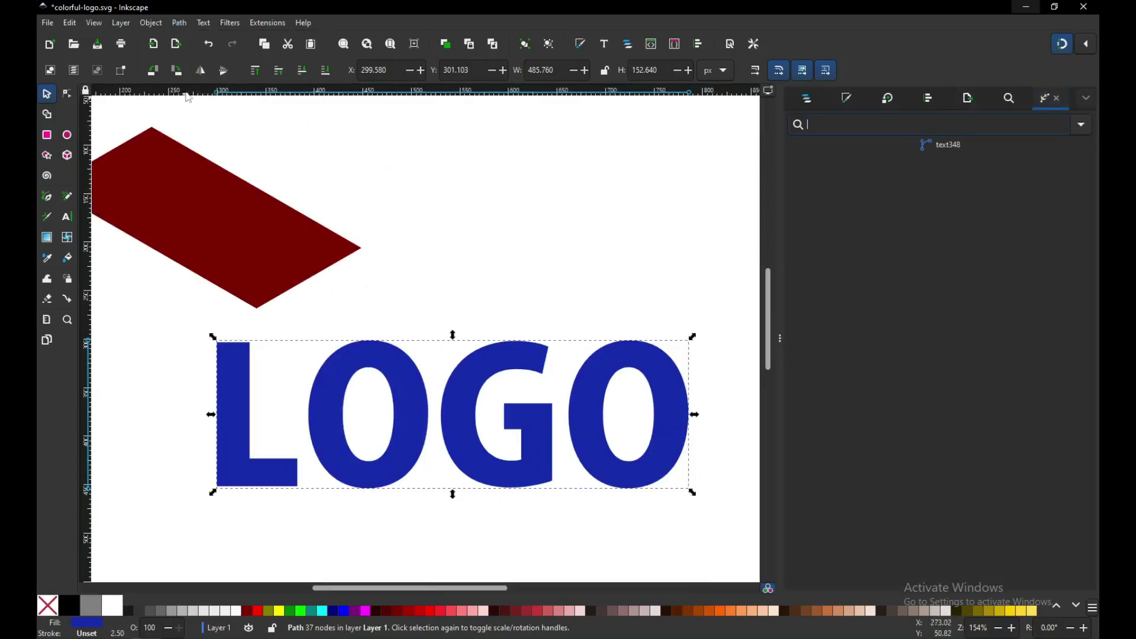
click(1080, 127)
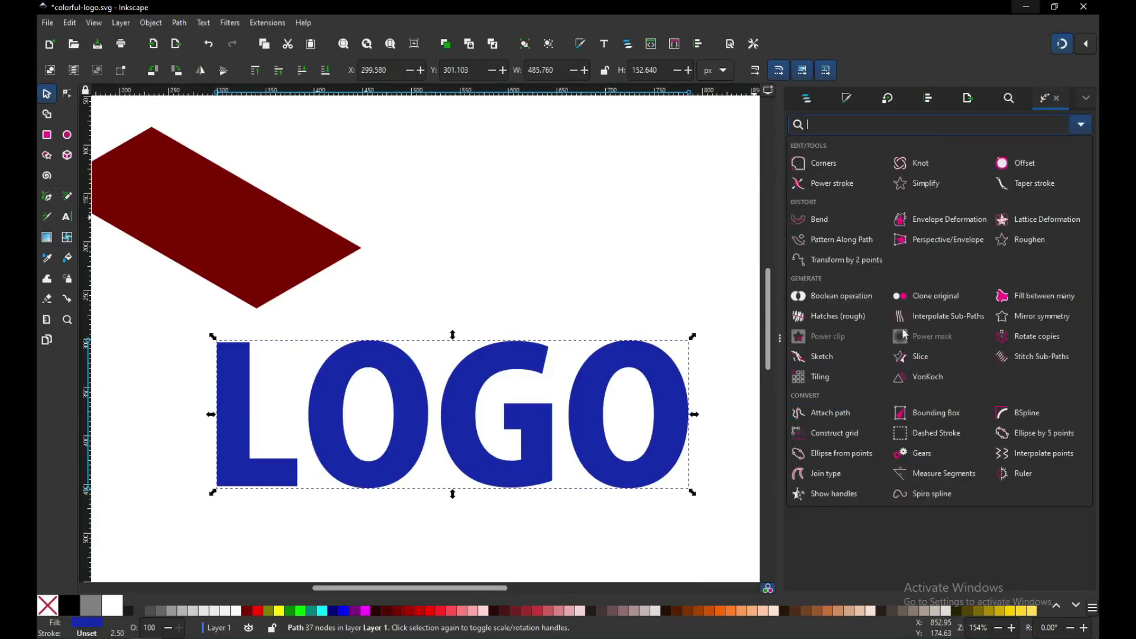
click(948, 241)
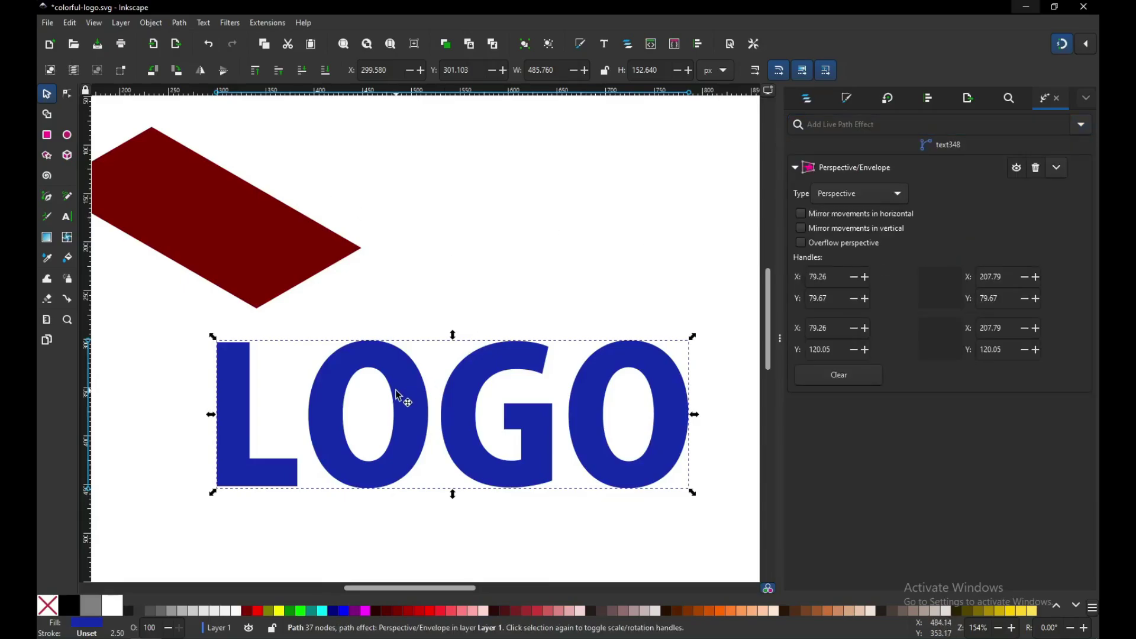
key(minus)
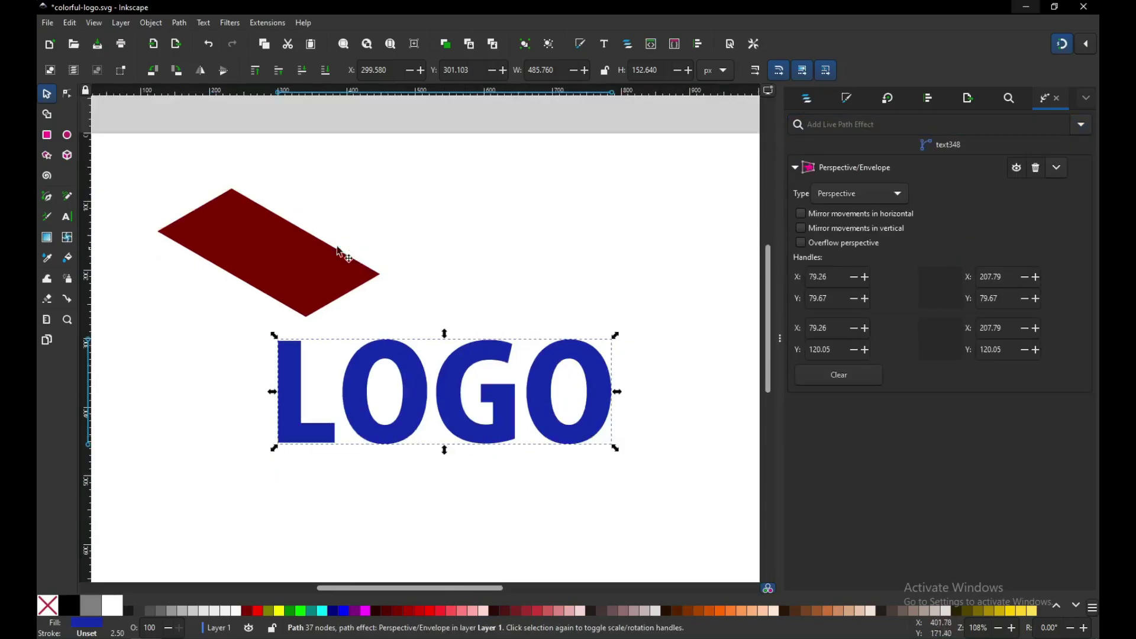
Step: Snap LOGO's four perspective handles onto the maroon parallelogram's corners
click(68, 94)
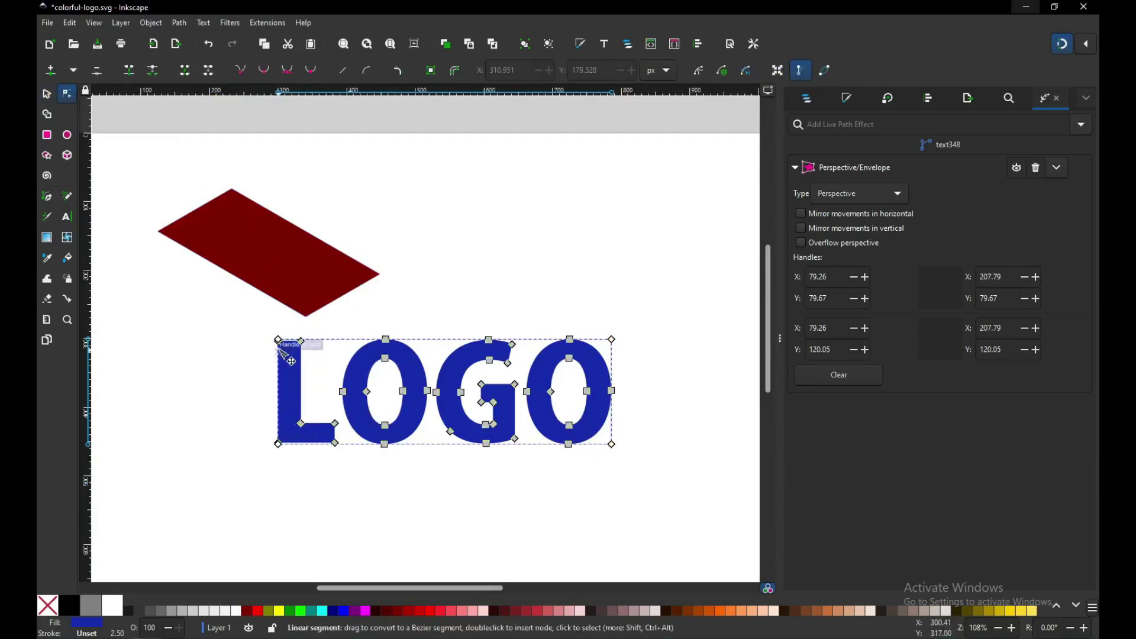
drag(279, 341, 239, 201)
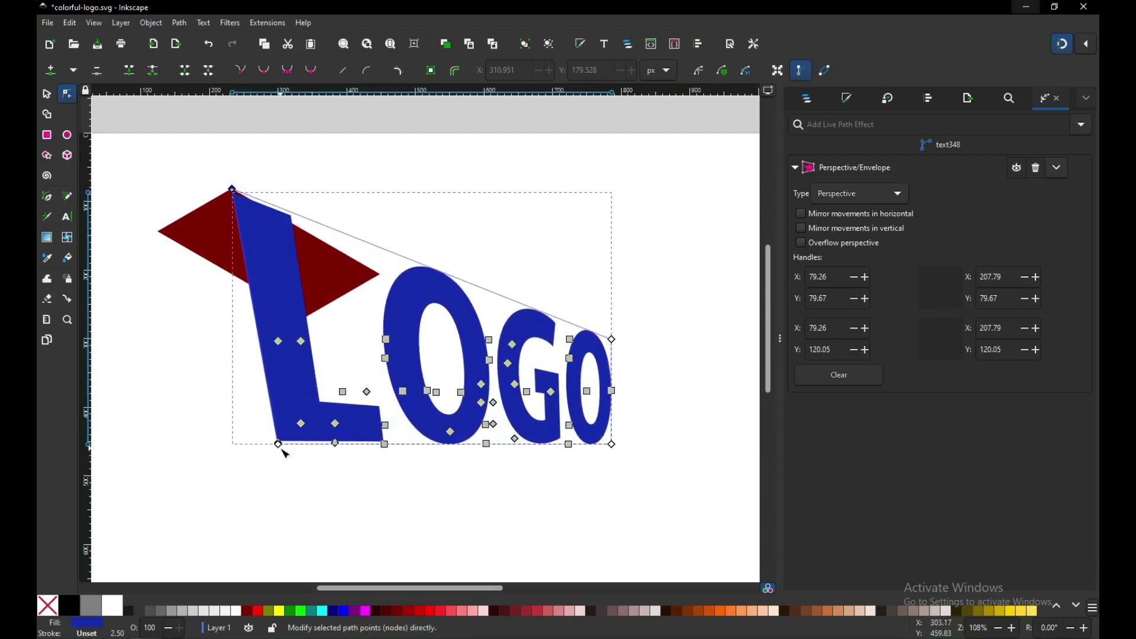
drag(246, 413, 160, 246)
drag(612, 445, 314, 315)
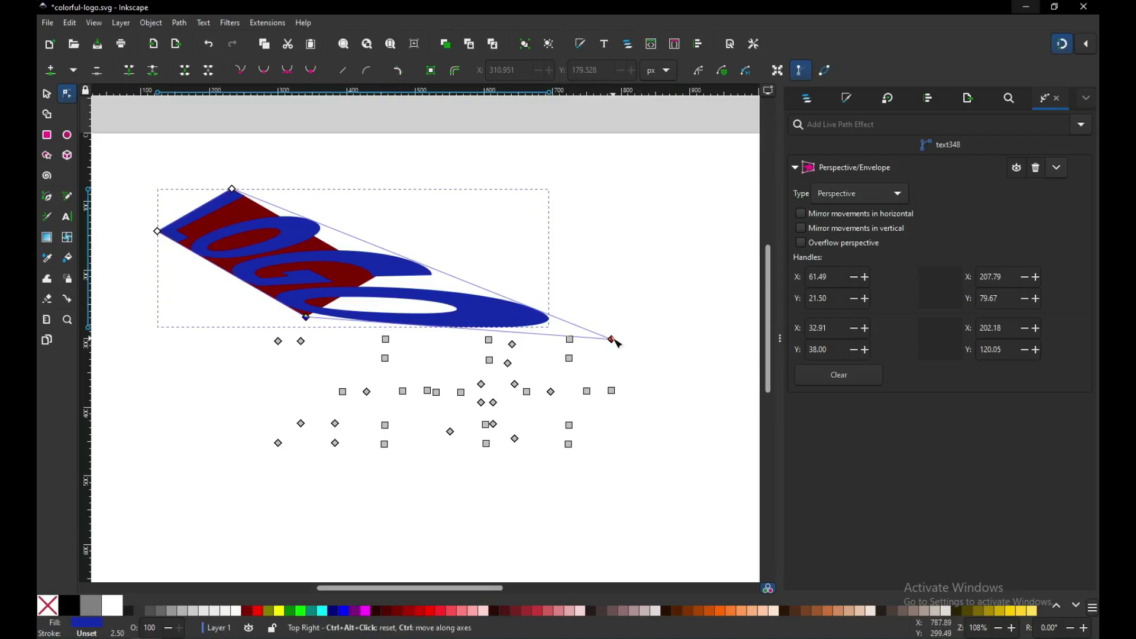
drag(614, 343, 384, 286)
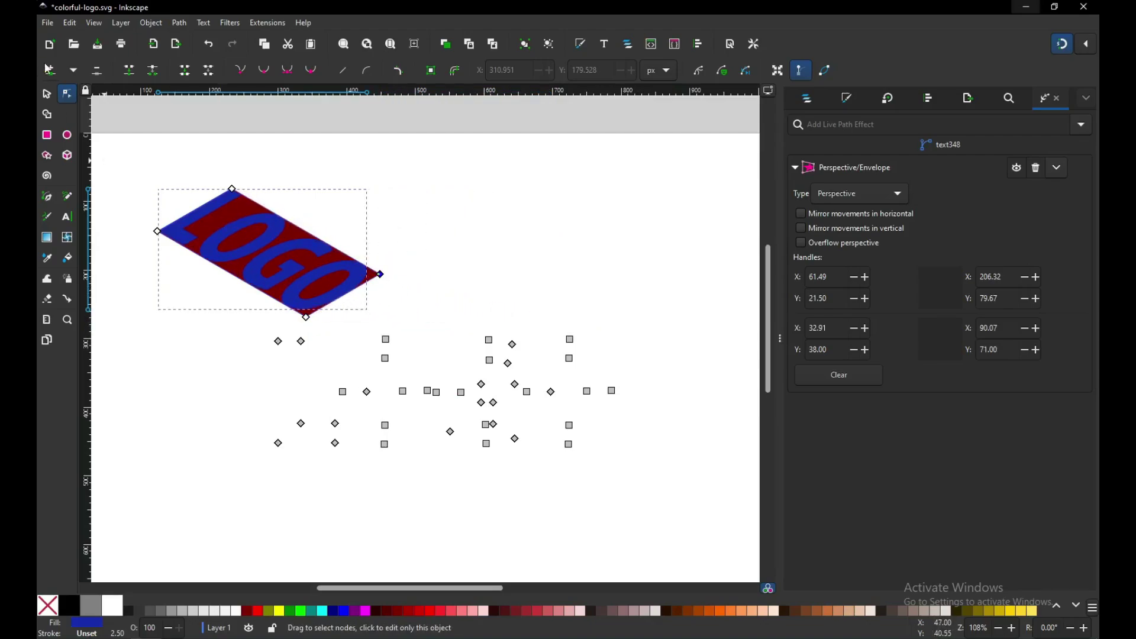
Step: Convert the warped LOGO lettering into a plain path with Object to Path
click(48, 95)
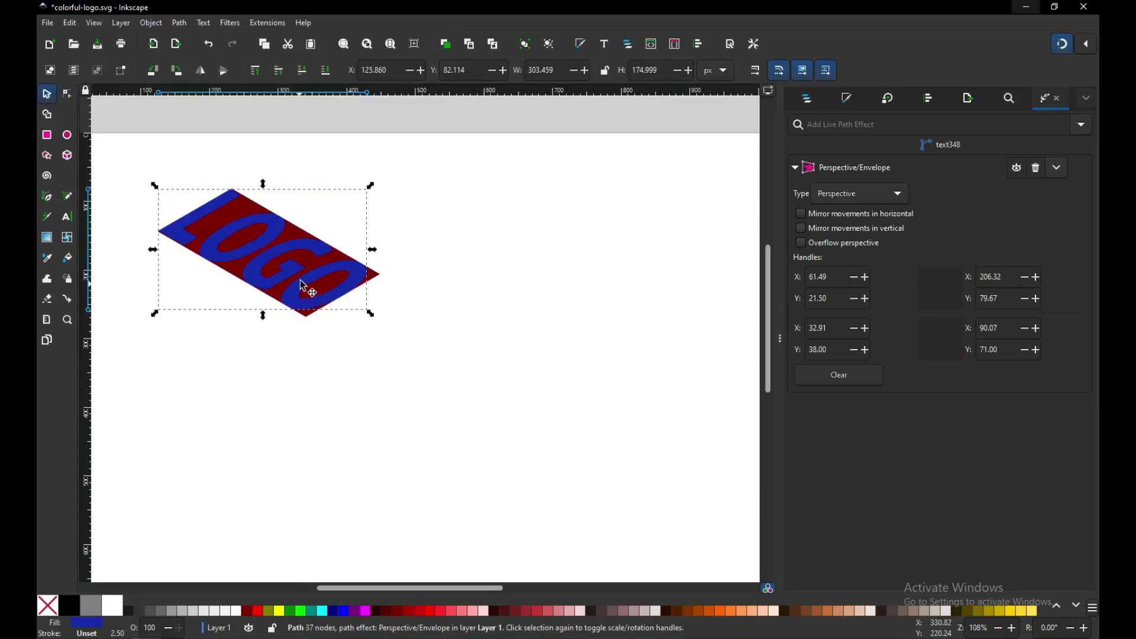
click(181, 23)
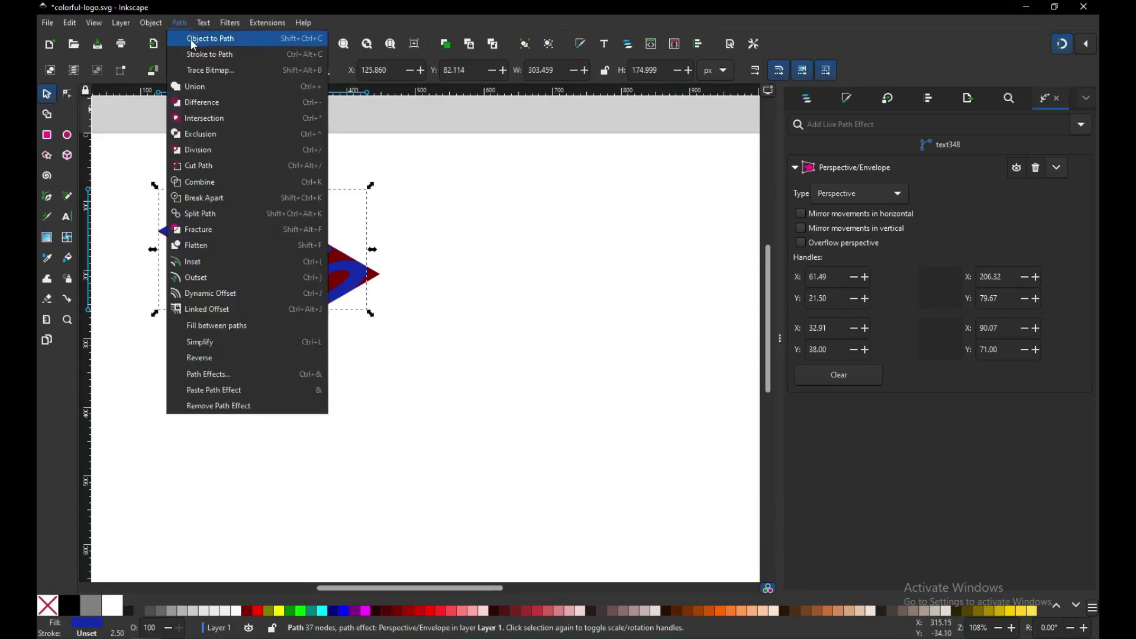
click(194, 40)
click(429, 281)
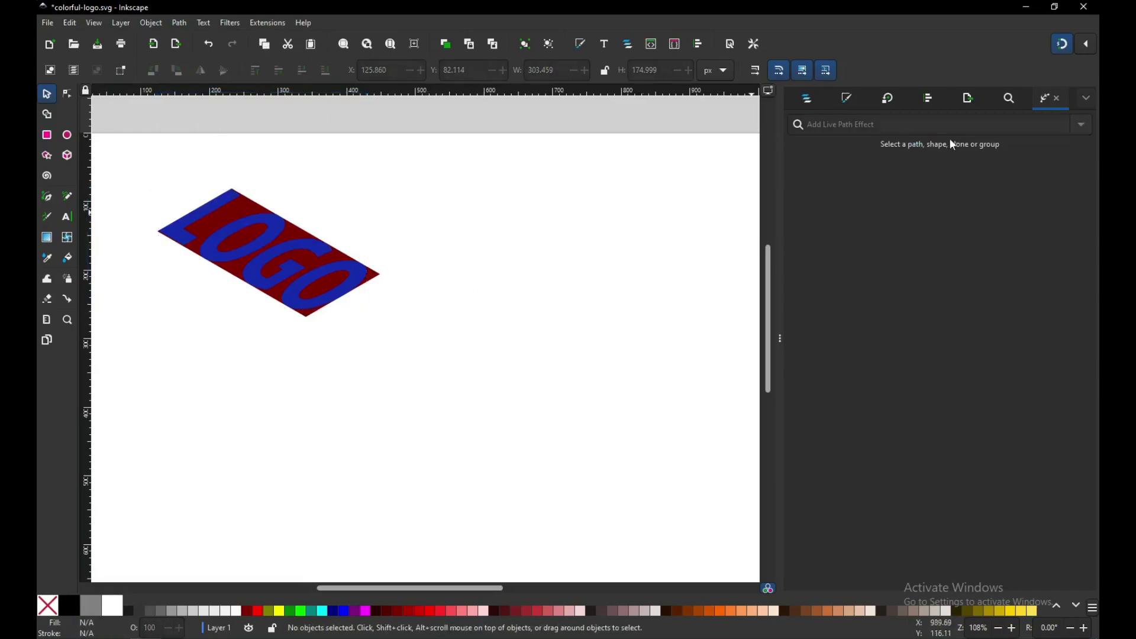
Step: Drag the maroon parallelogram out from under LOGO and delete it
click(379, 277)
drag(380, 277, 611, 269)
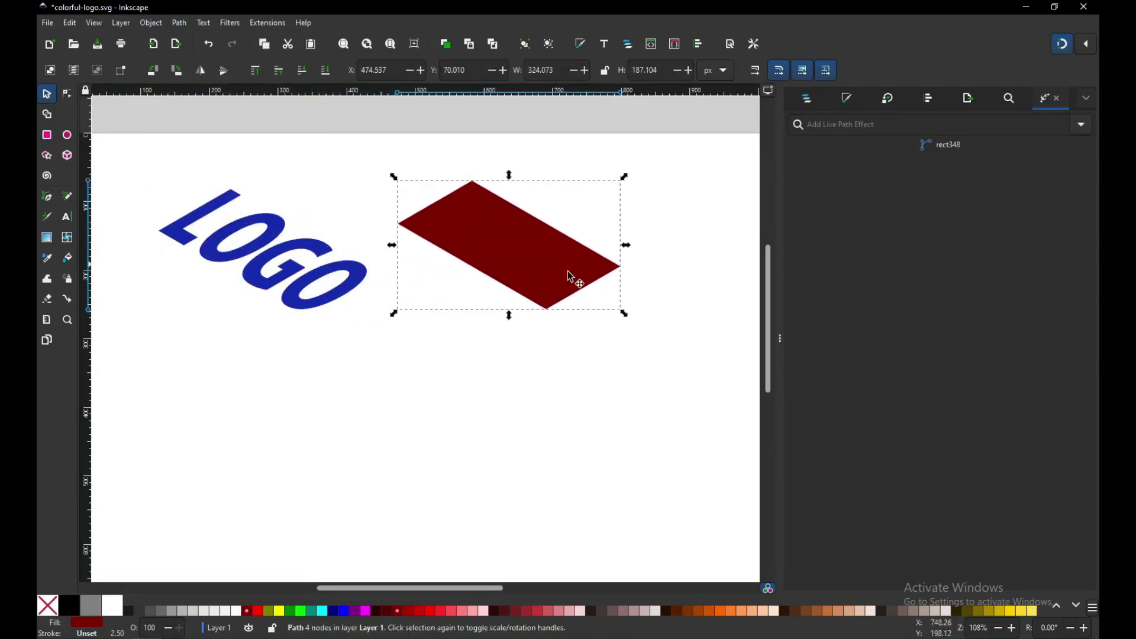
key(Delete)
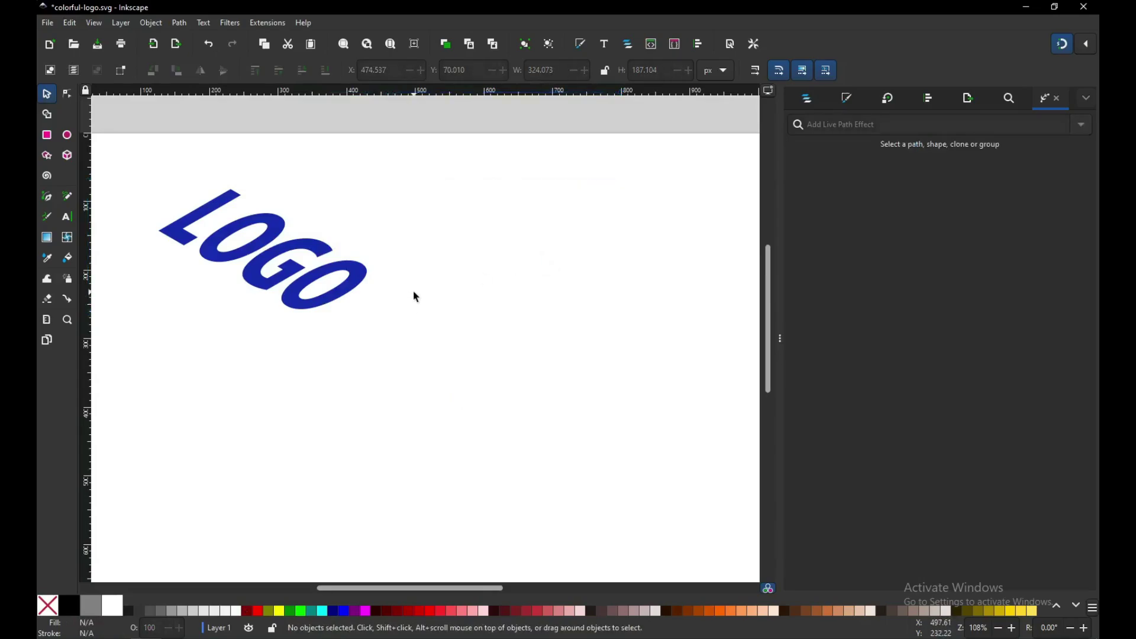
Step: Centre the slanted LOGO on the page, enlarge it to about 546 × 315, and save
ctrl+scroll(408, 297, down, 1)
drag(381, 311, 510, 416)
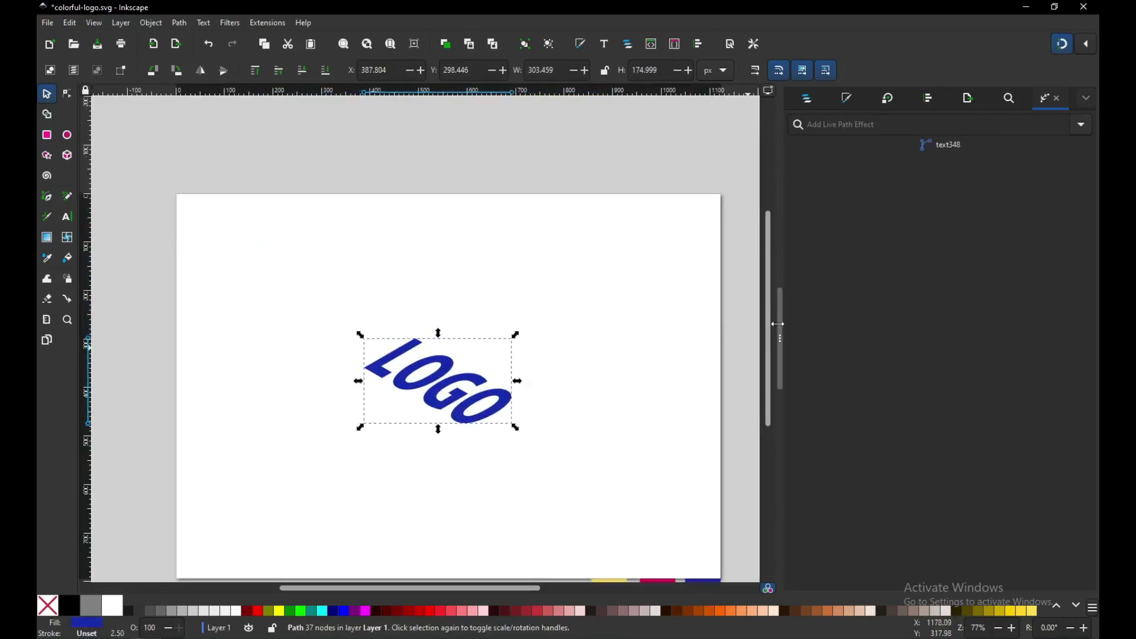
scroll(768, 339, down, 3)
mouse_move(518, 362)
mouse_down()
mouse_move(573, 407)
mouse_move(572, 392)
mouse_move(508, 365)
mouse_up()
key(ctrl+s)
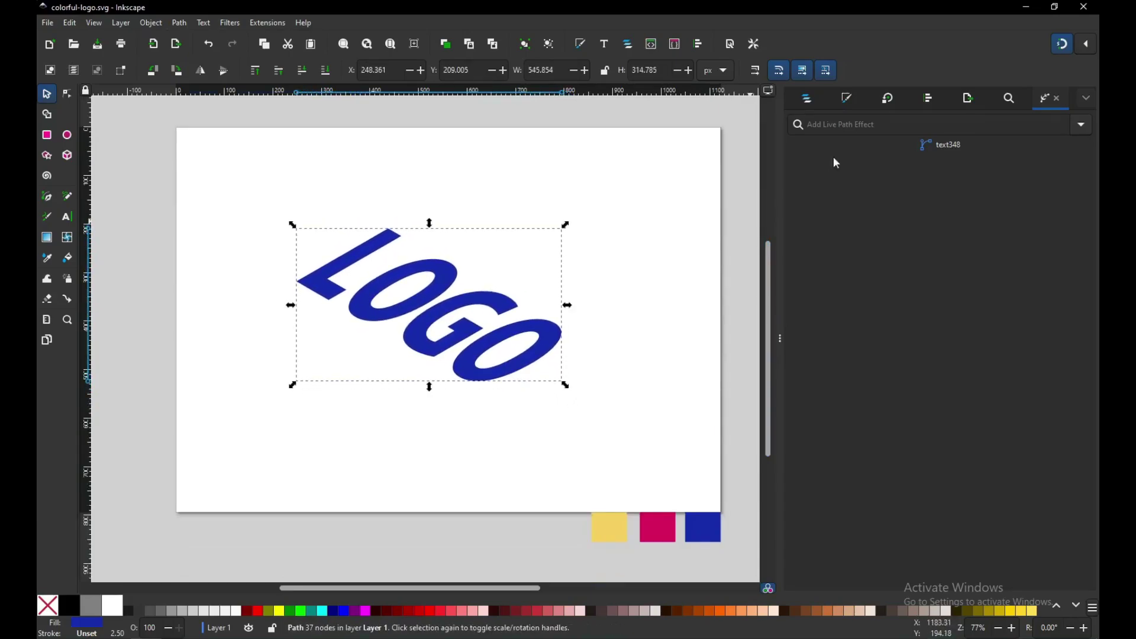
Step: Give the LOGO a solid dark red outline and remove its blue fill
click(849, 99)
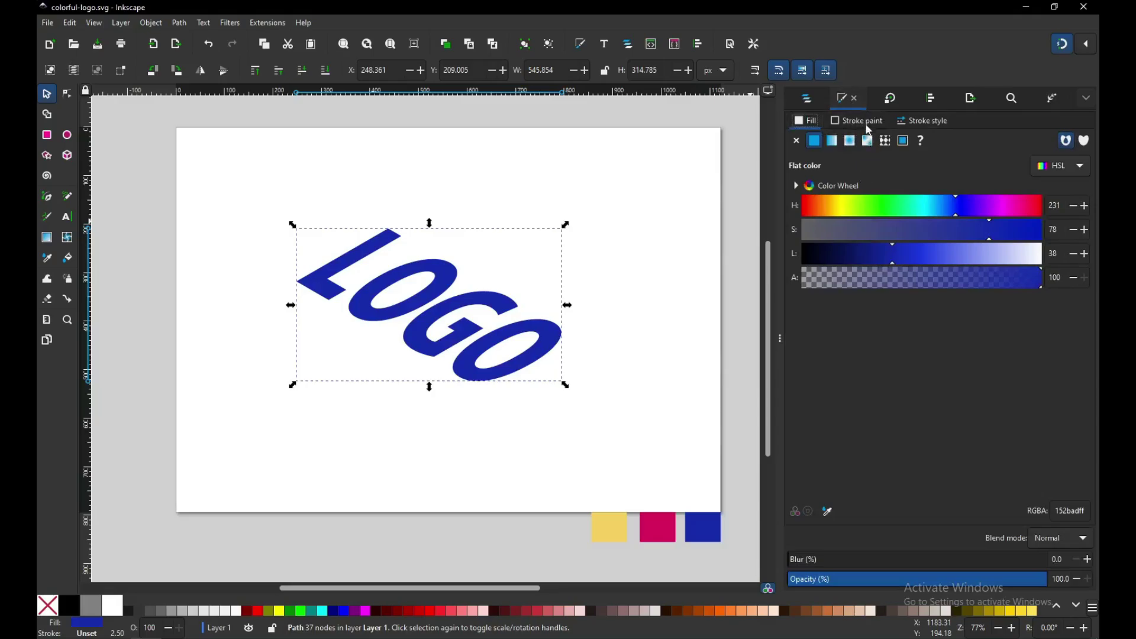
click(864, 123)
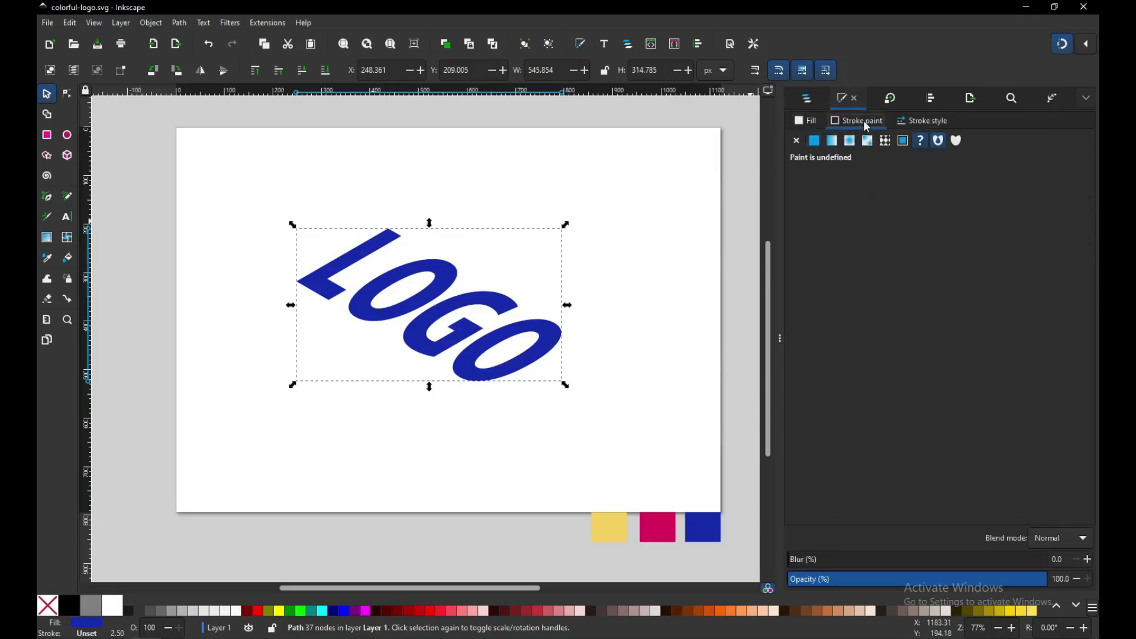
click(817, 144)
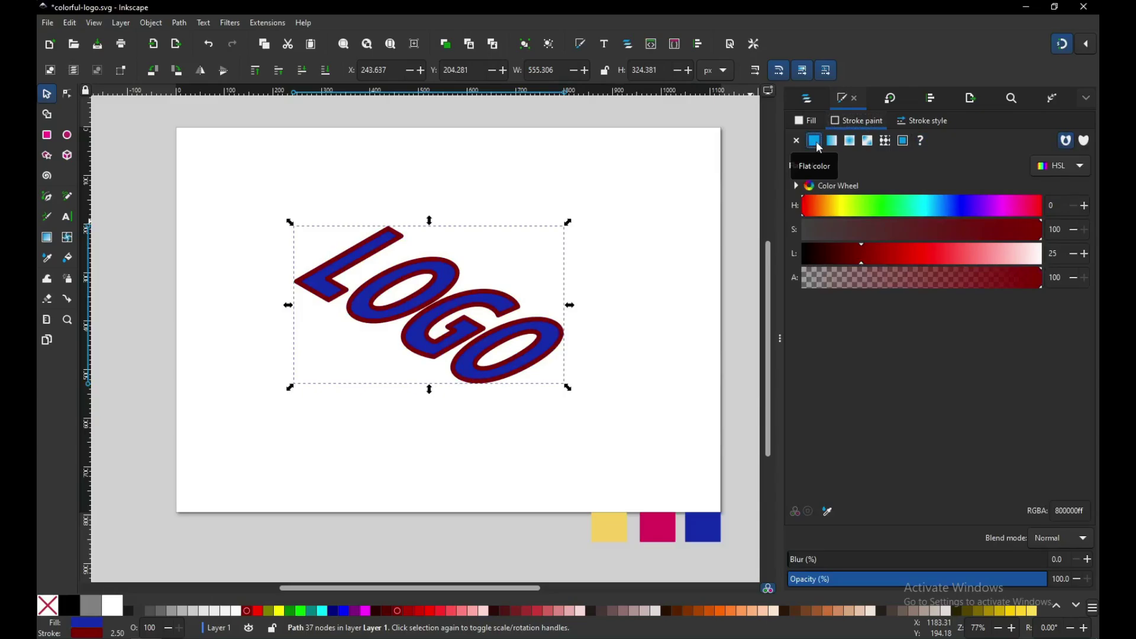
click(53, 609)
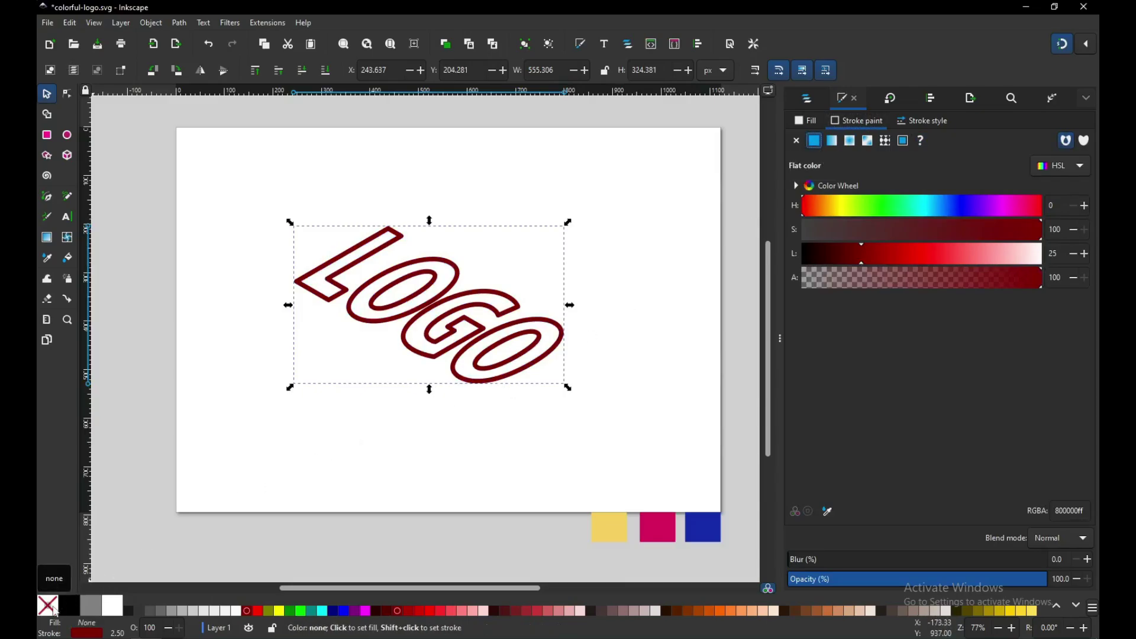
Step: Set the outline width to 2, try a width of 0, then undo it
click(927, 121)
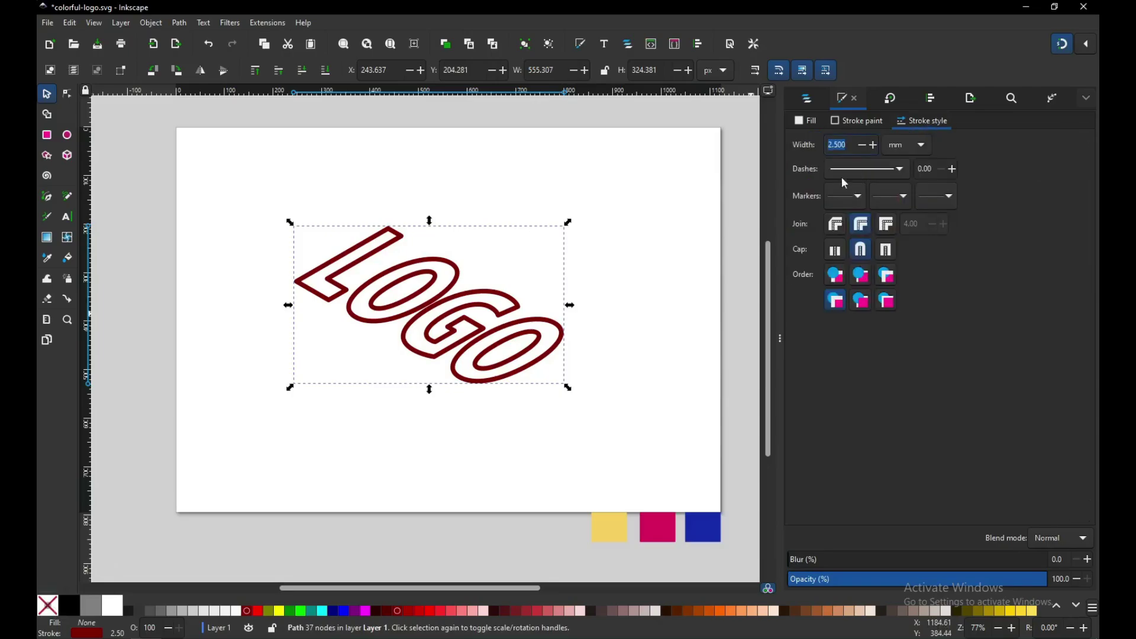
click(852, 150)
text(2)
key(Return)
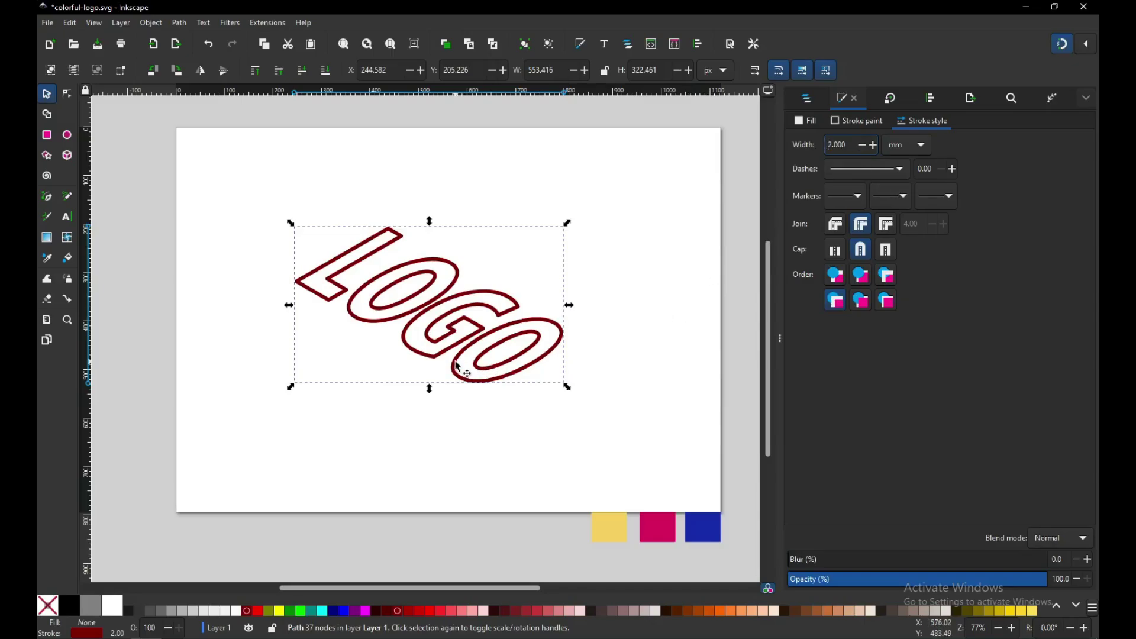
text(0)
key(Return)
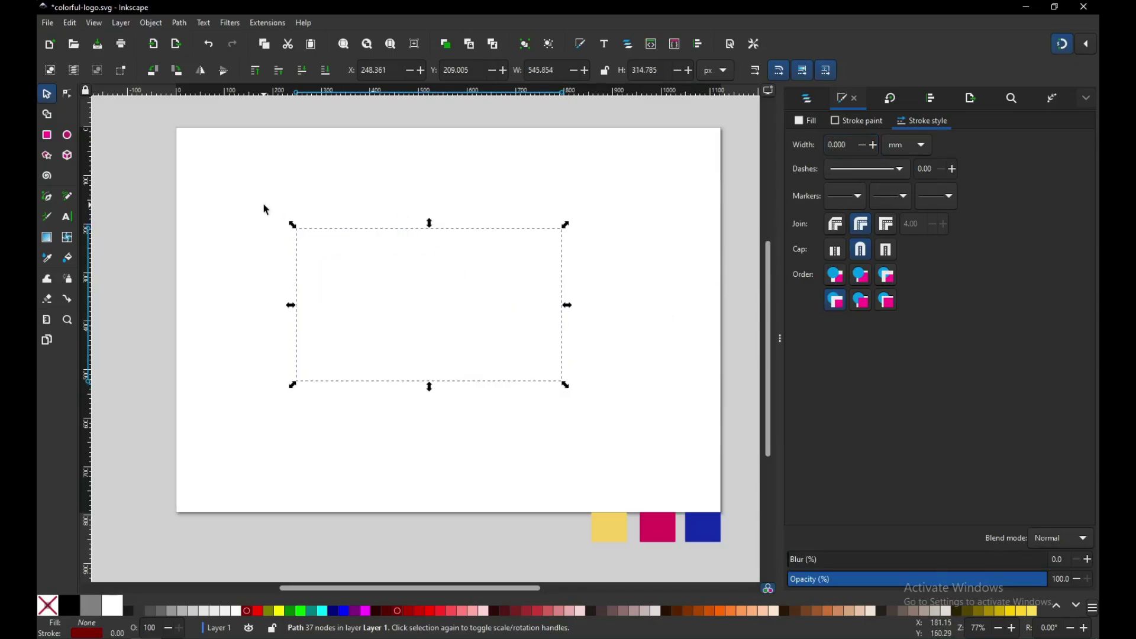
click(266, 209)
key(ctrl+z)
Step: Zoom in to frame the LOGO lettering and save the document
key(z)
drag(406, 338, 639, 409)
key(ctrl+s)
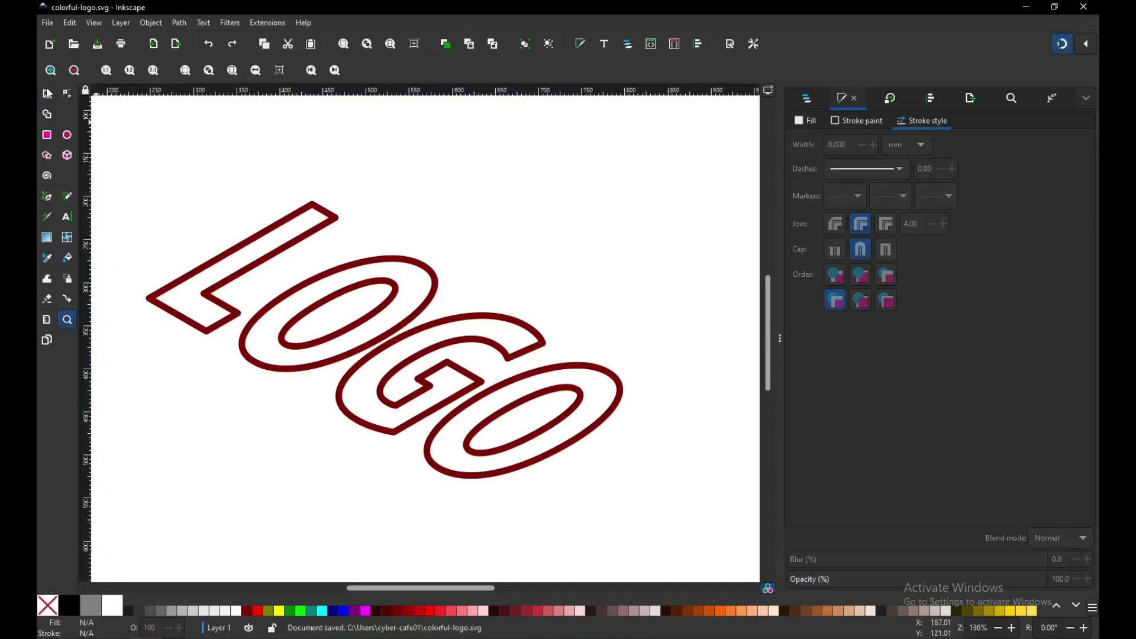
Step: Apply Path > Simplify to the LOGO path and save
click(47, 94)
click(290, 234)
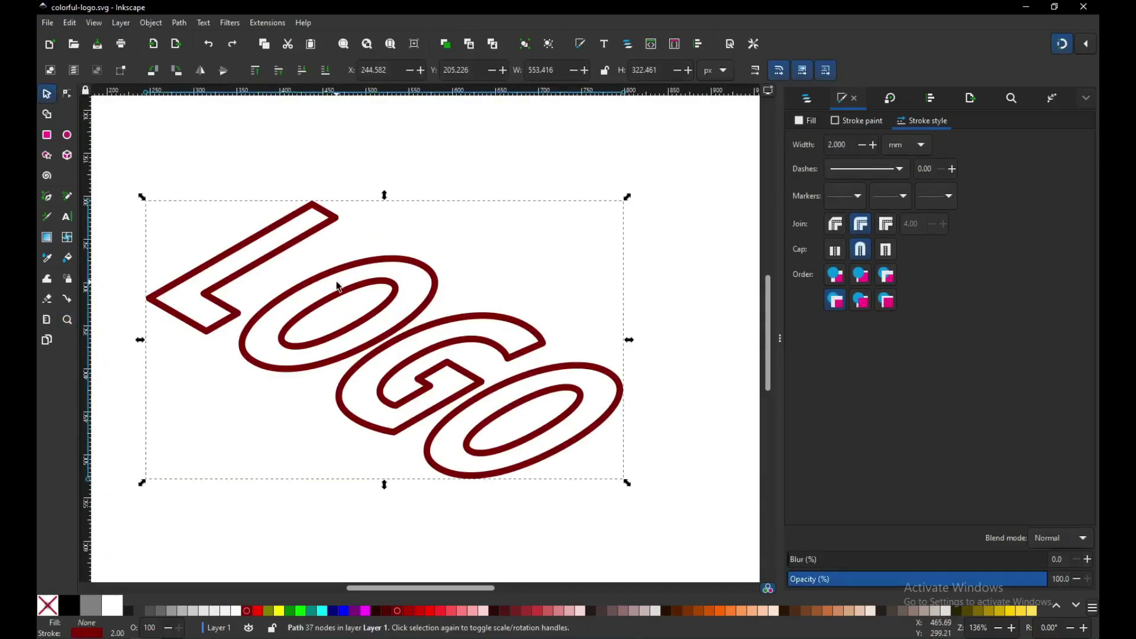
click(179, 23)
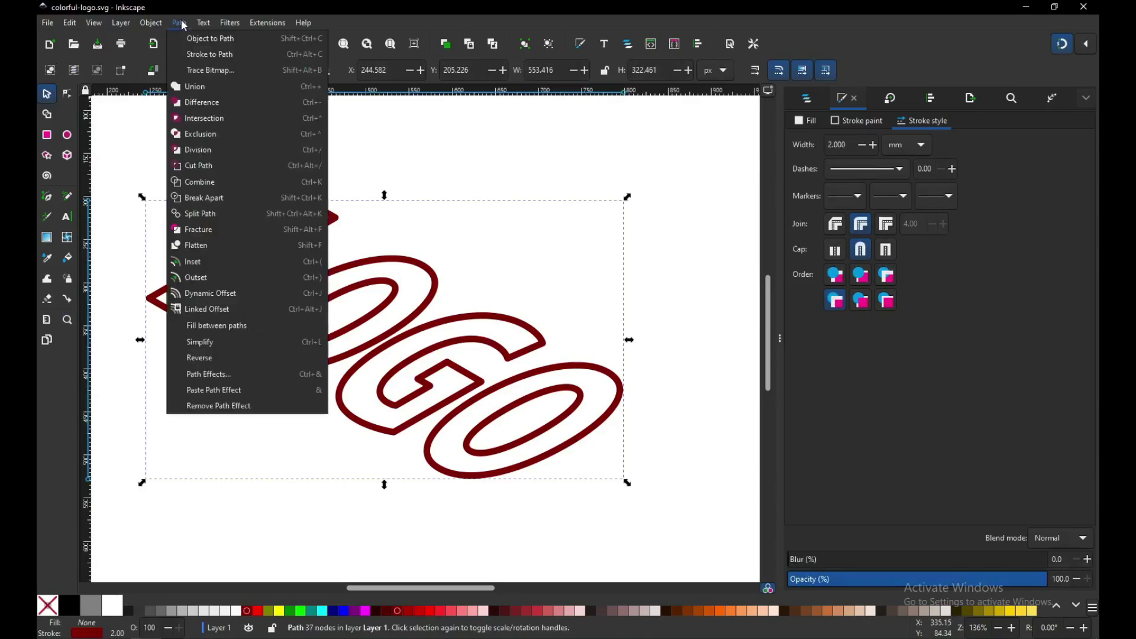
click(211, 348)
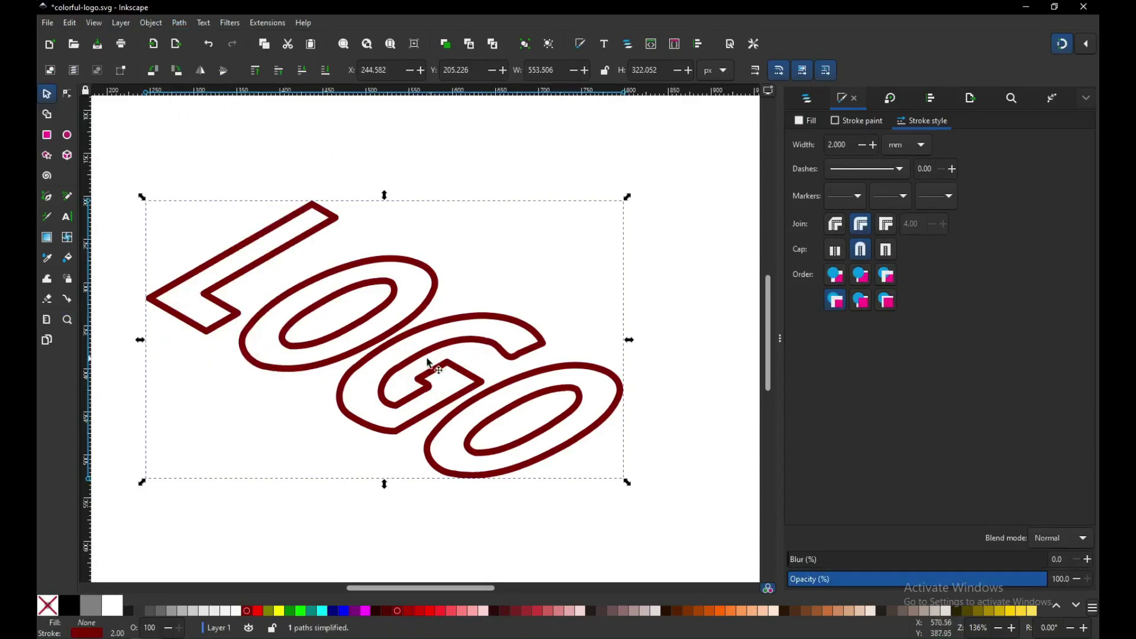
click(690, 390)
key(ctrl+s)
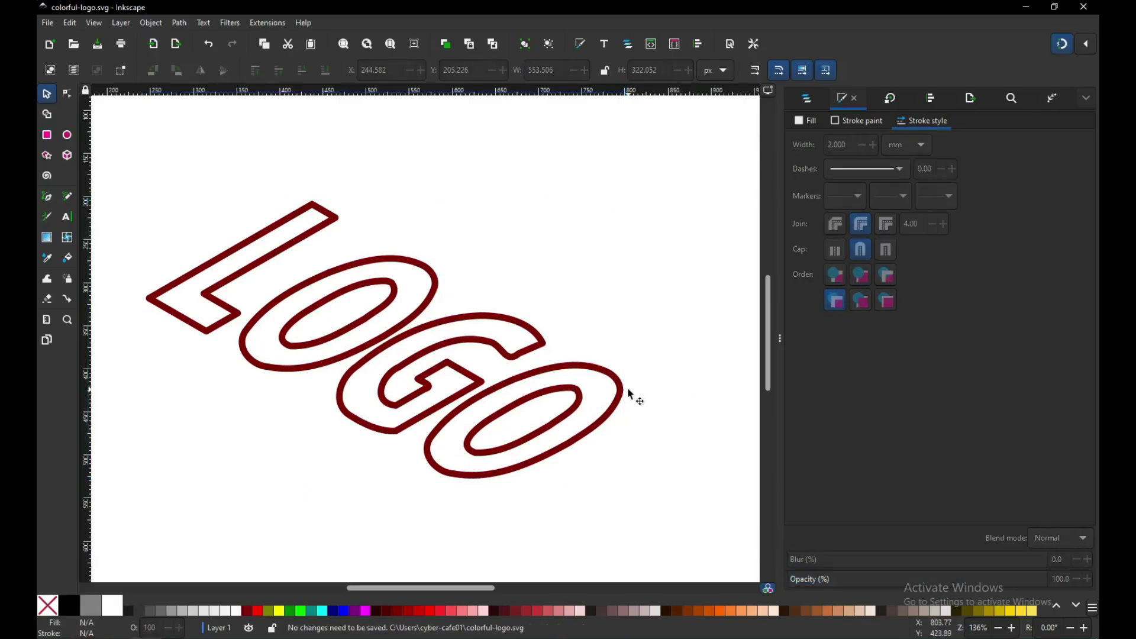
Step: Zoom in on the G and adjust a bend node and its handles to smooth the curve
click(539, 353)
key(z)
drag(488, 312, 584, 398)
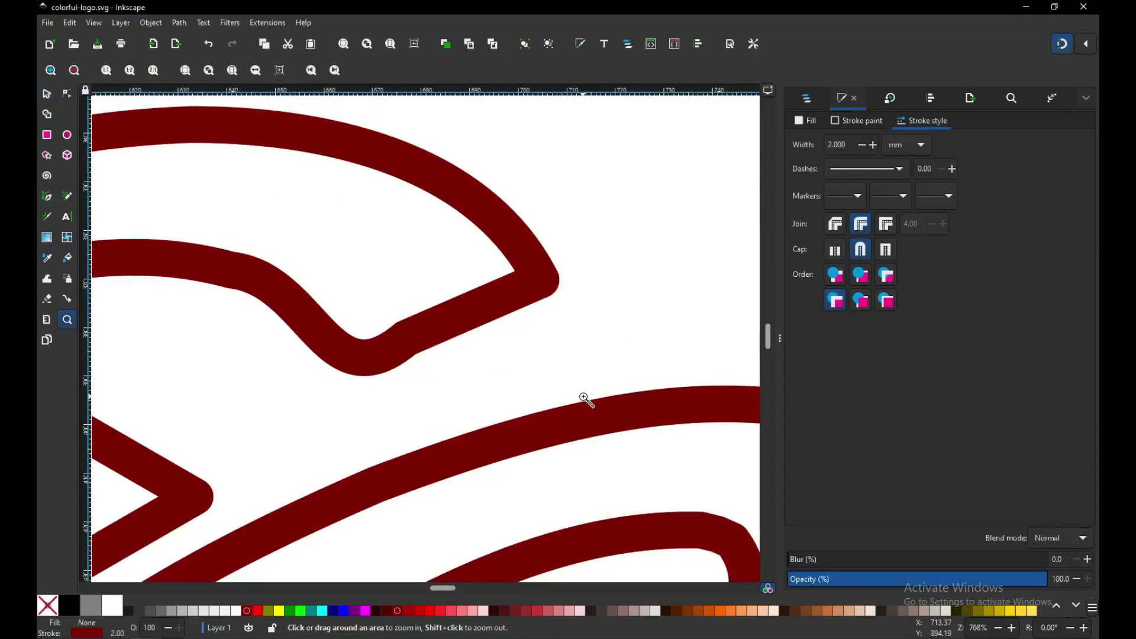
click(67, 96)
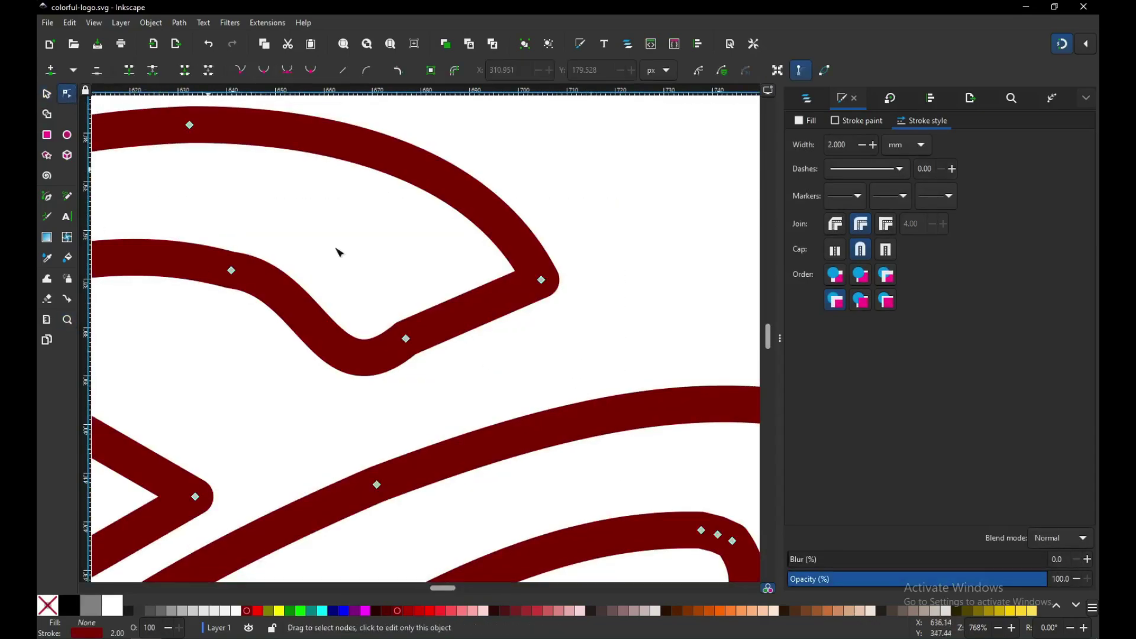
click(406, 340)
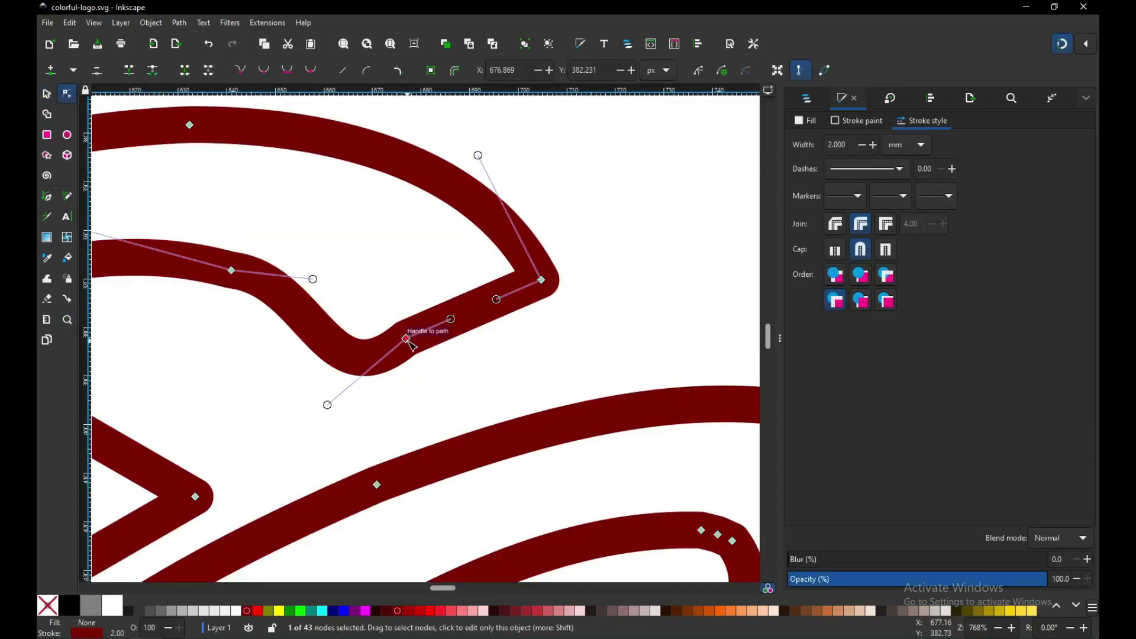
drag(410, 342, 412, 347)
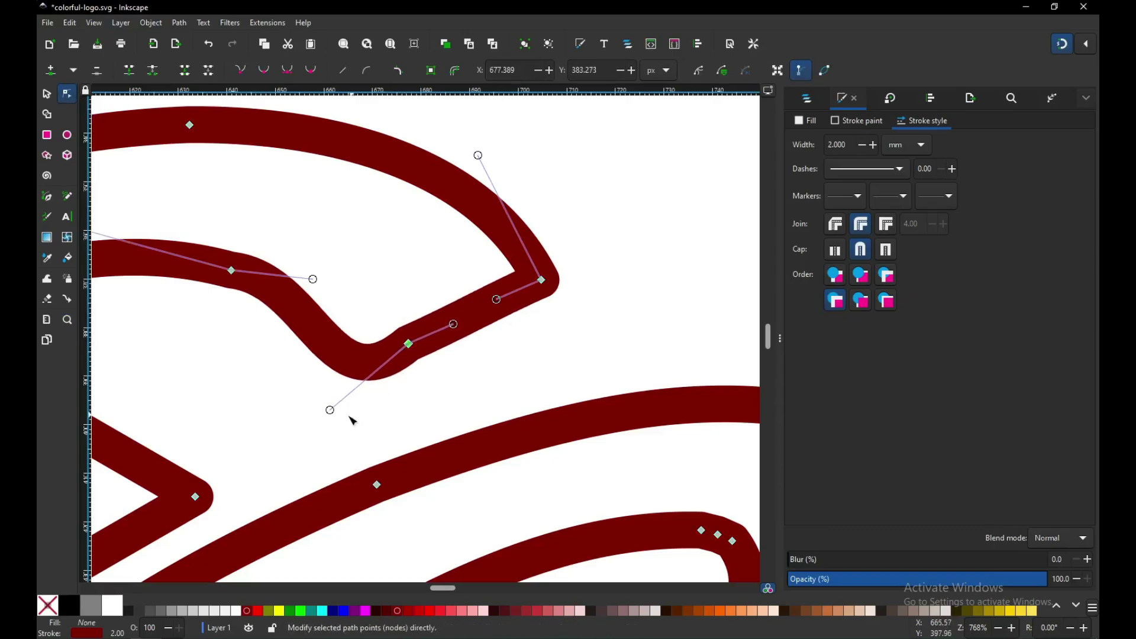
drag(332, 411, 321, 397)
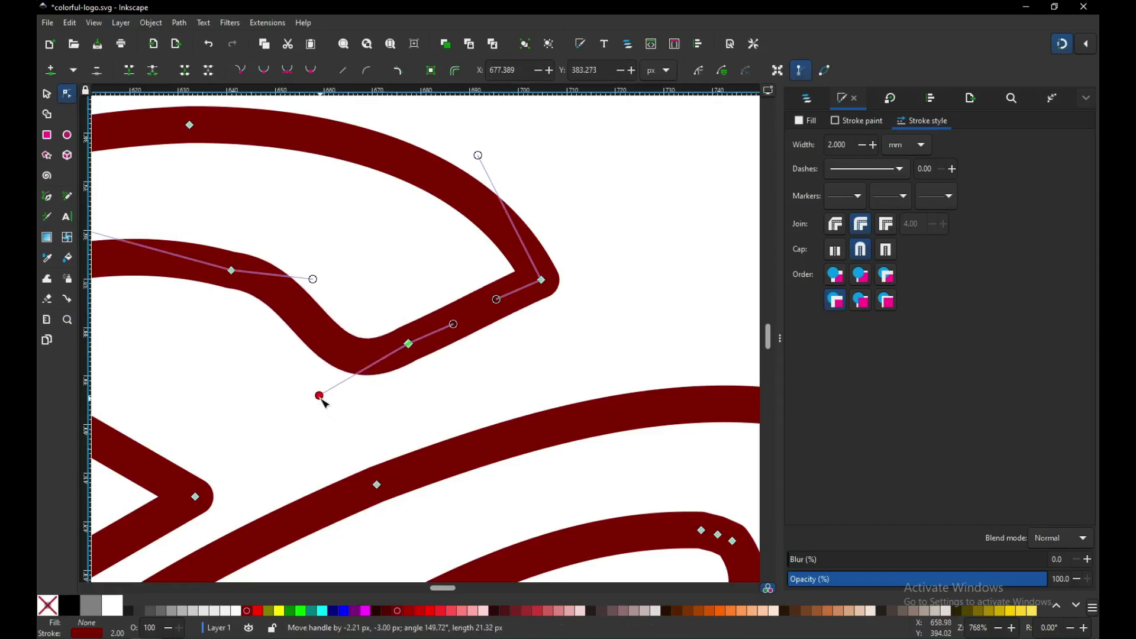
drag(314, 279, 310, 300)
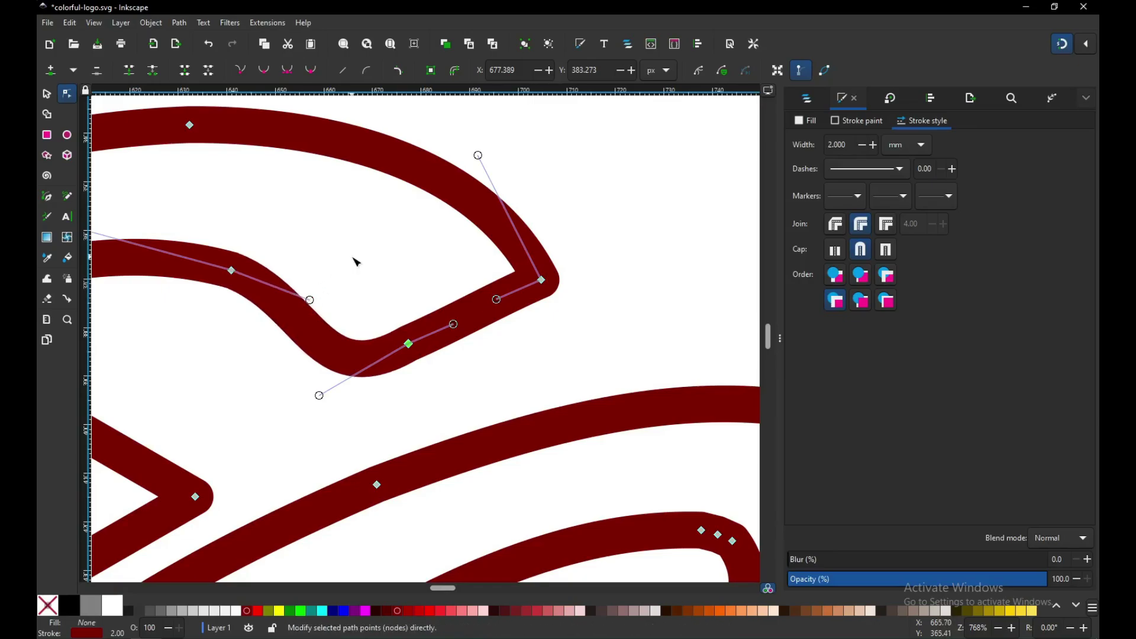
Step: Zoom back out to the whole LOGO, deselect it, and save
key(minus)
key(minus)
key(minus)
key(minus)
key(minus)
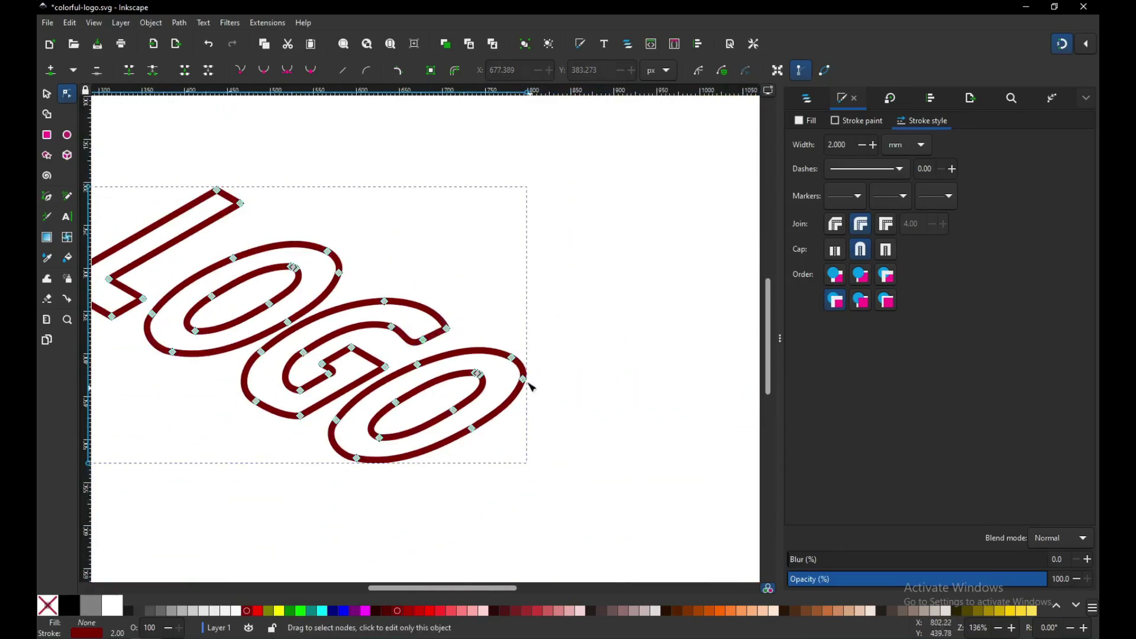
drag(455, 588, 426, 588)
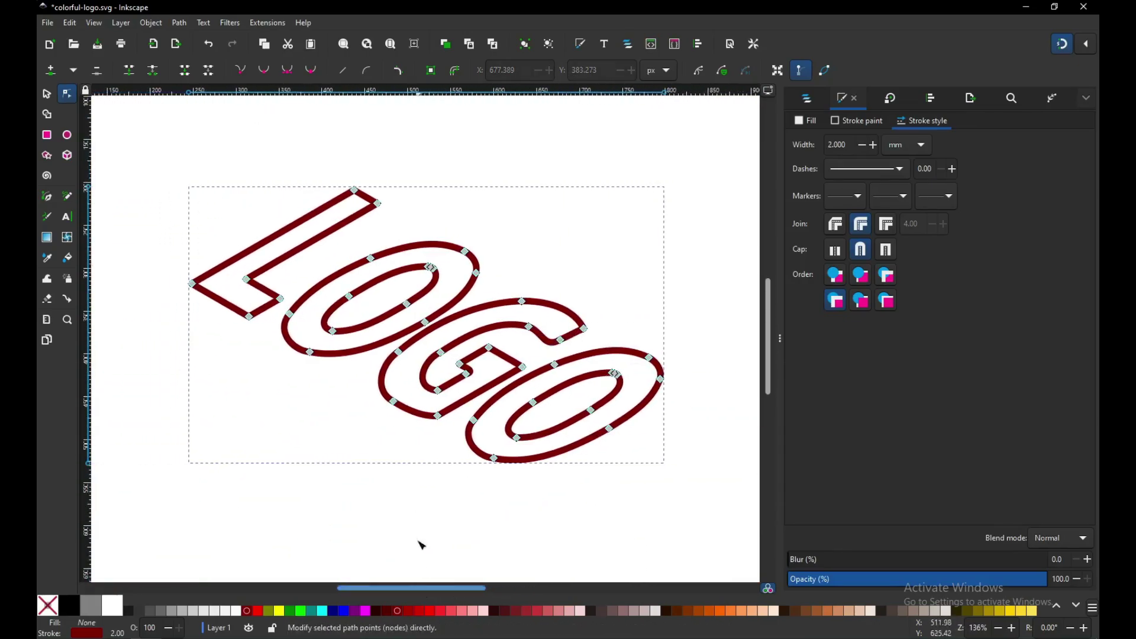
click(47, 95)
key(Escape)
key(ctrl+s)
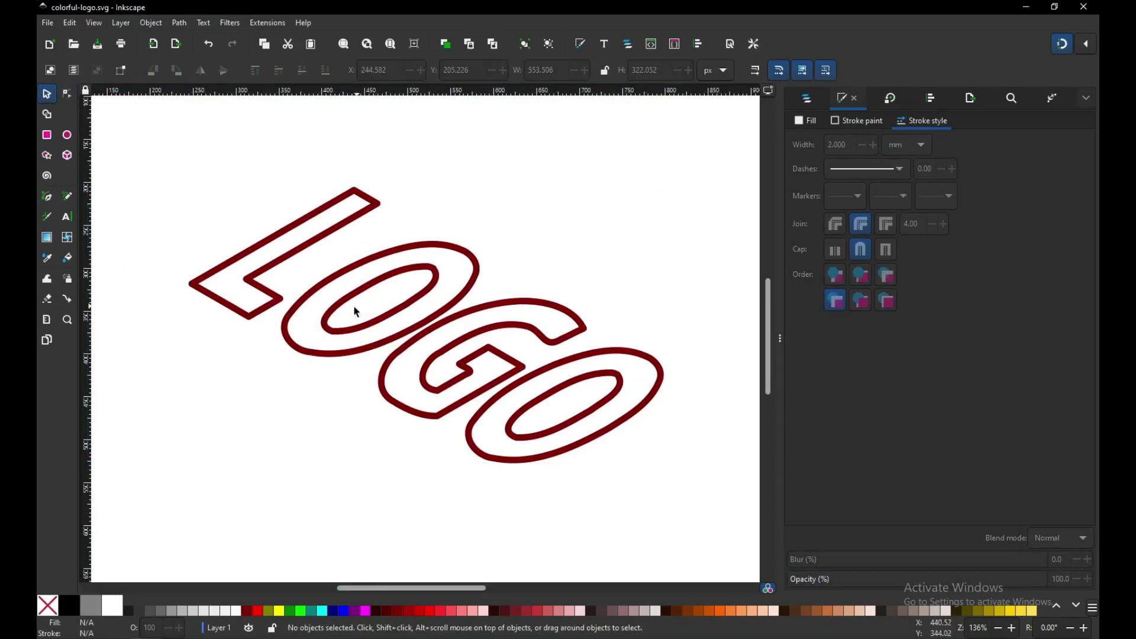
Step: Apply Stroke to Path to the LOGO outline, save, and zoom out to the page
click(375, 323)
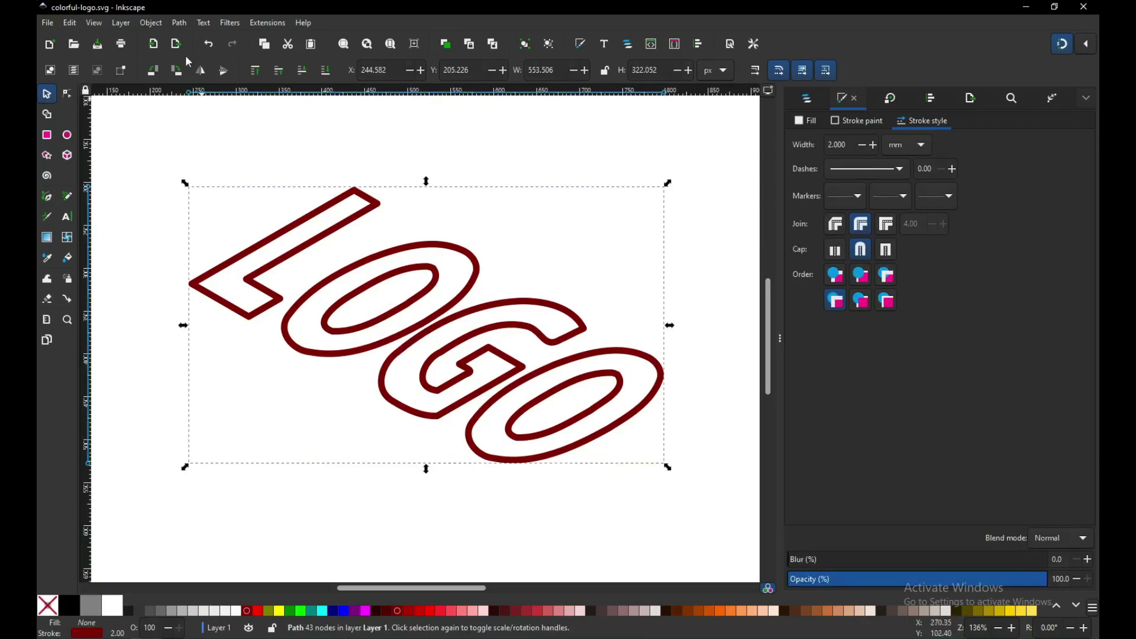
click(179, 26)
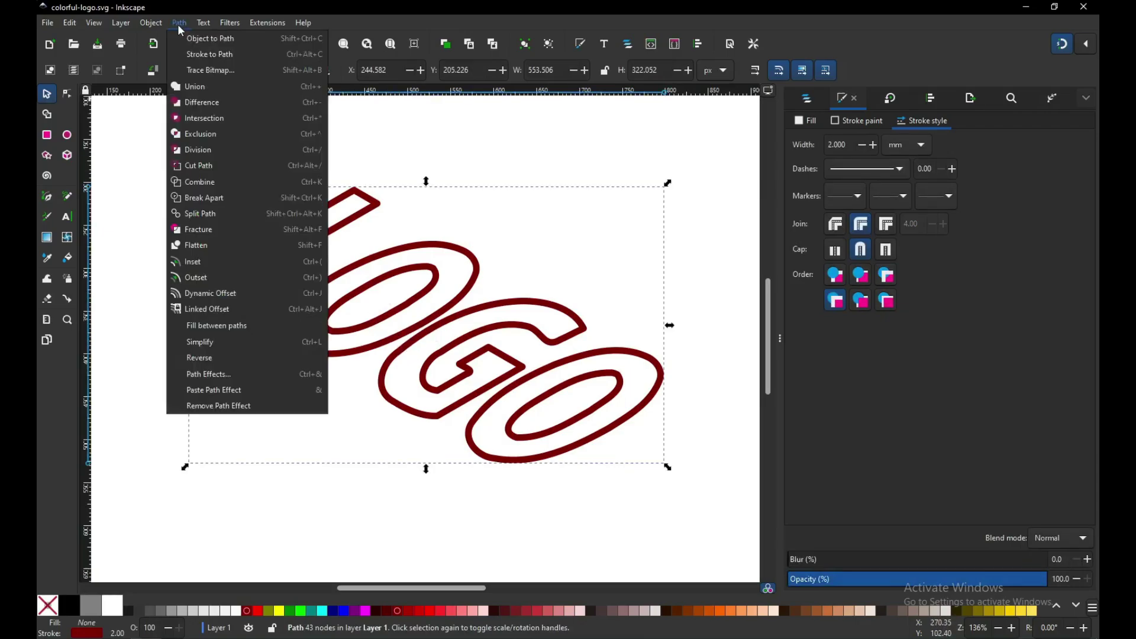
click(211, 54)
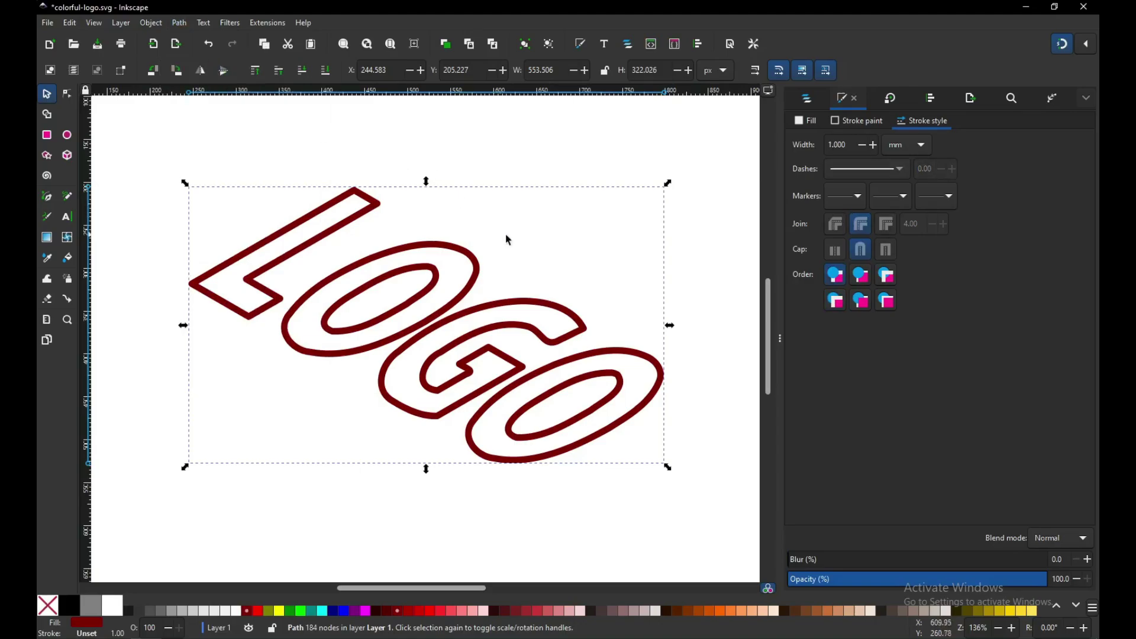
key(ctrl+s)
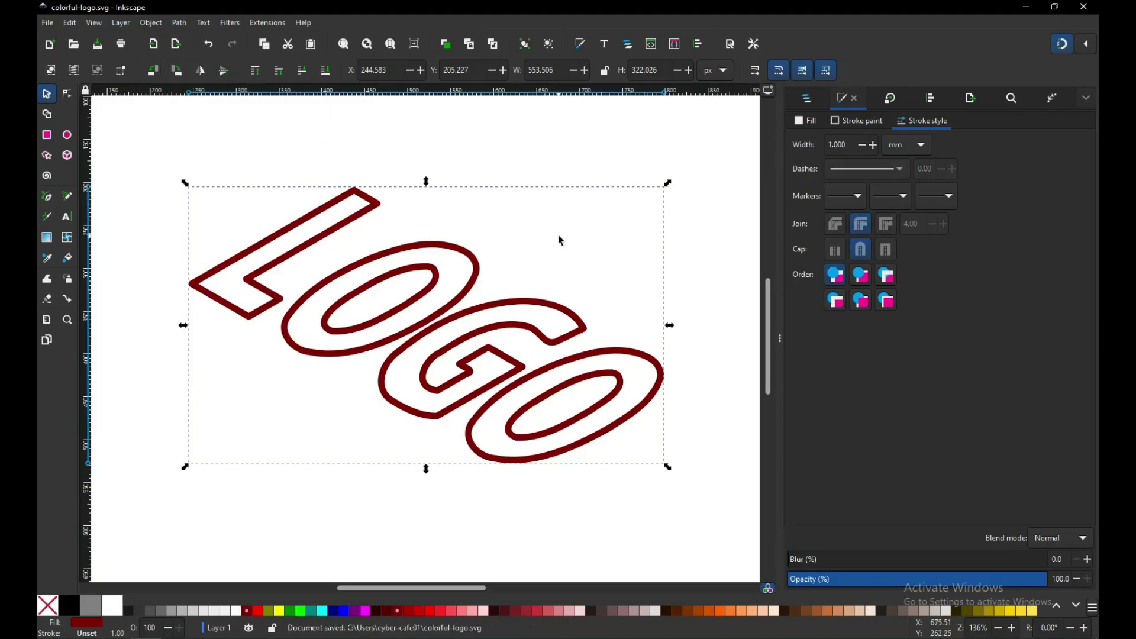
key(minus)
key(minus)
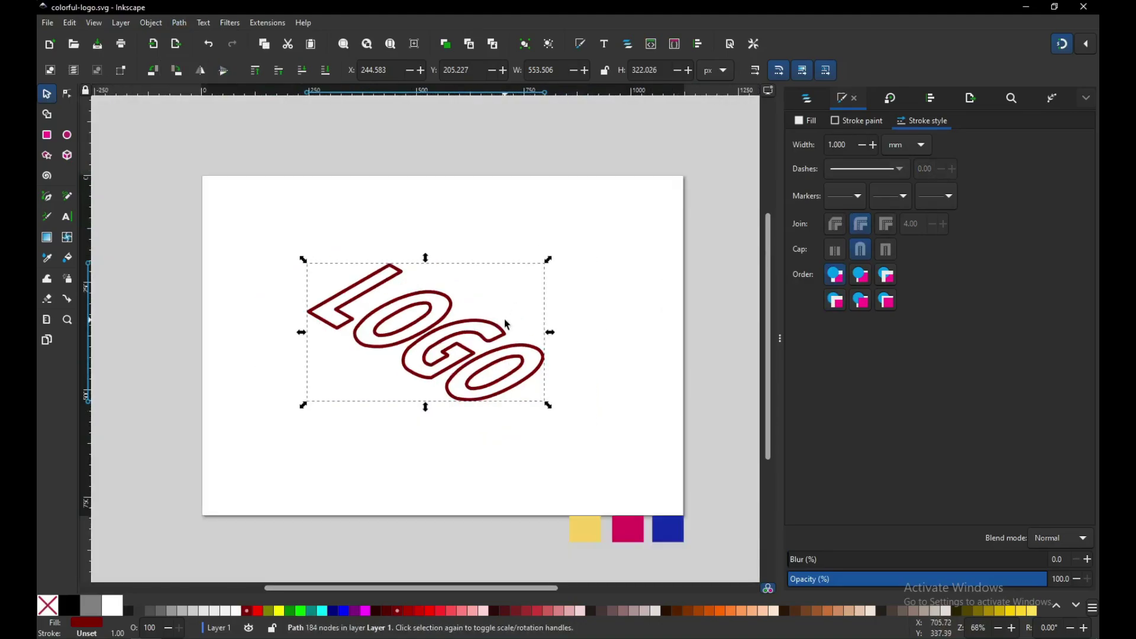
Step: Move the LOGO lower on the page and place a duplicate just above it
drag(488, 327, 485, 415)
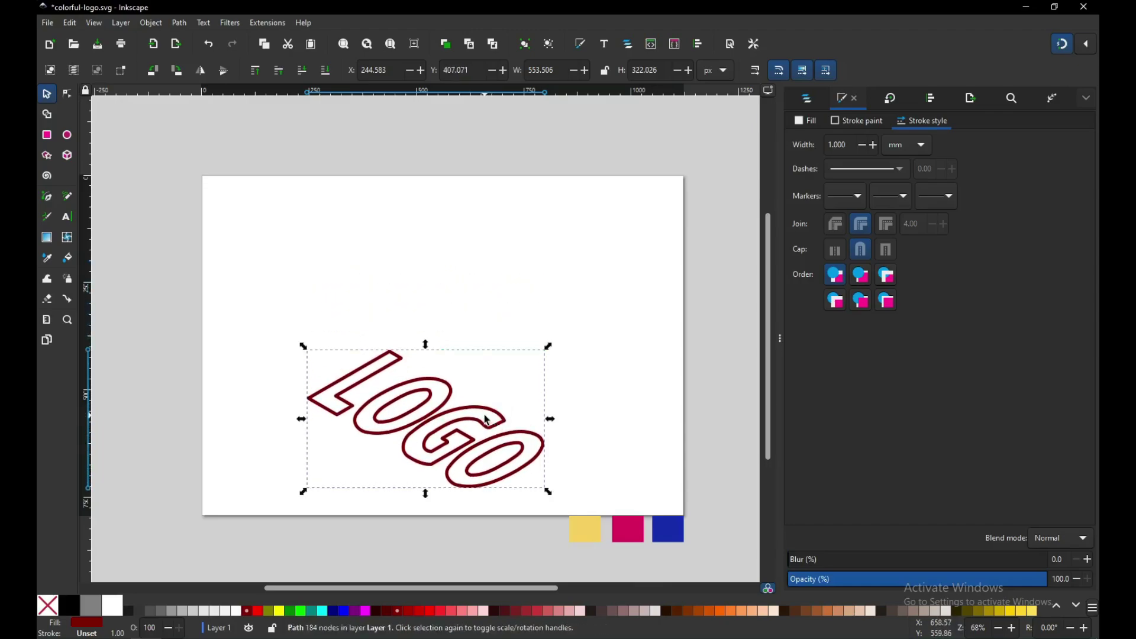
right_click(497, 490)
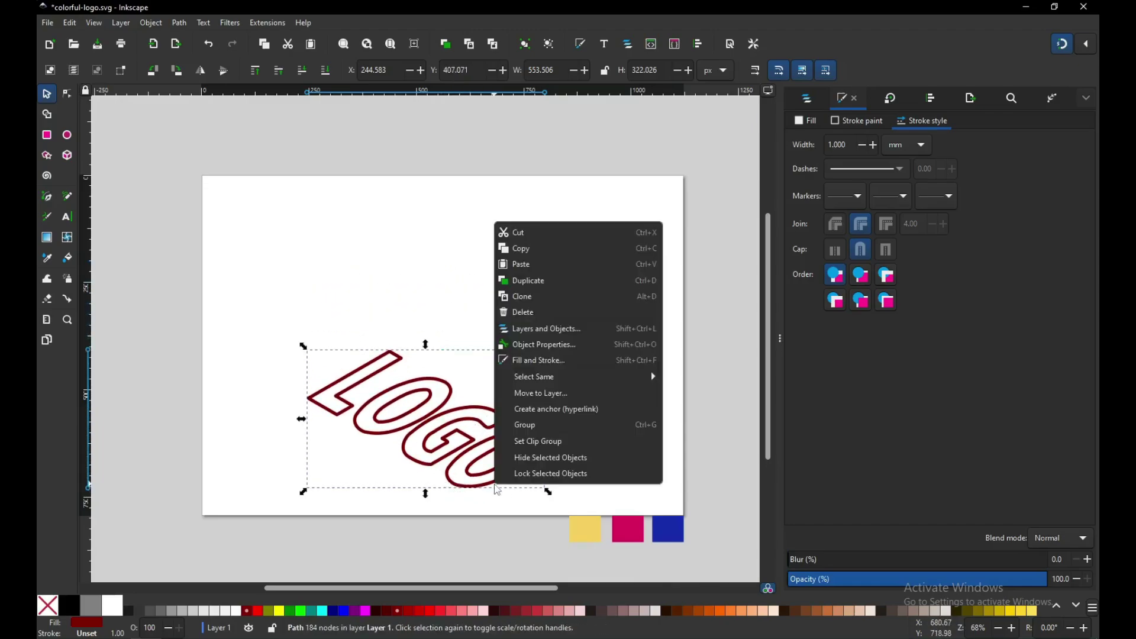
click(521, 283)
drag(524, 471, 521, 409)
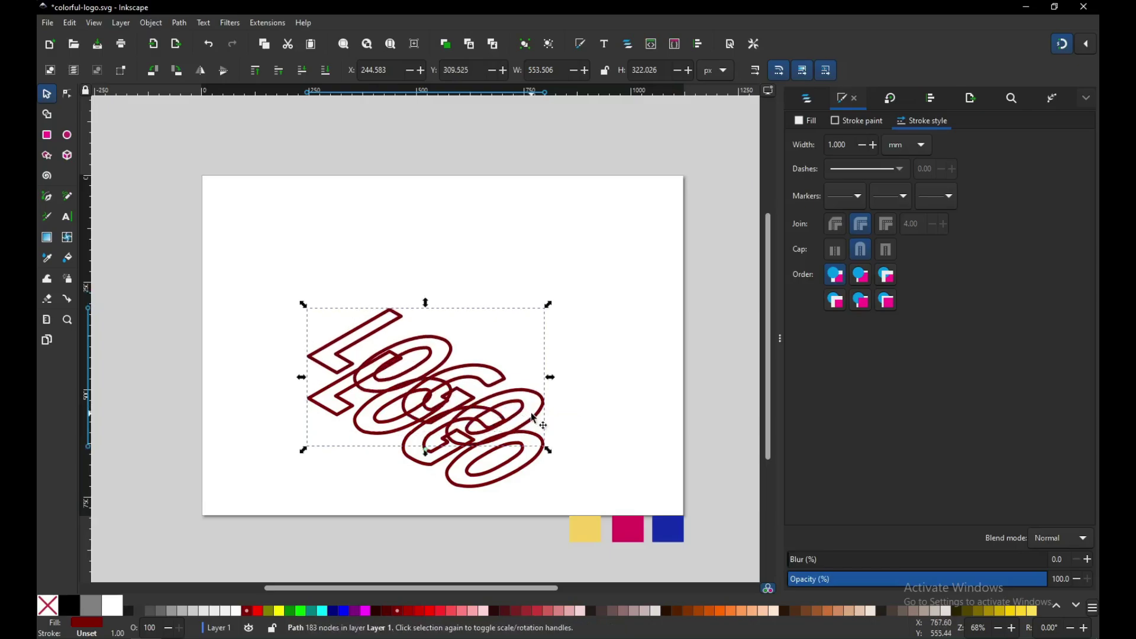
Step: Duplicate the copy again, move it higher on top, then select the bottom LOGO
right_click(531, 413)
click(567, 210)
drag(538, 404, 539, 358)
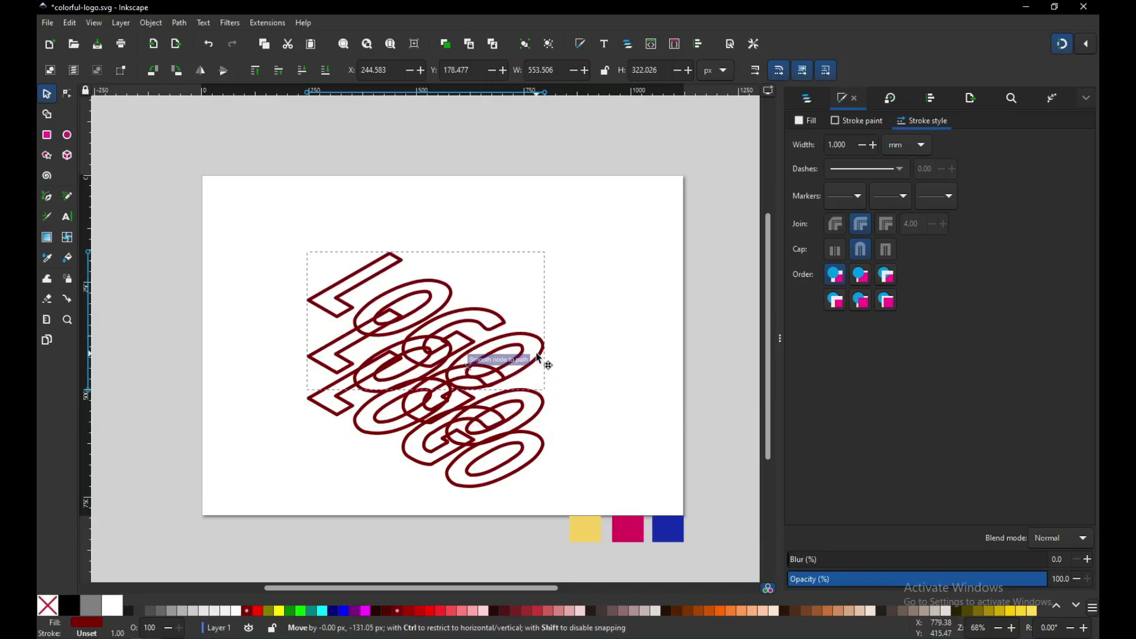
drag(540, 358, 541, 358)
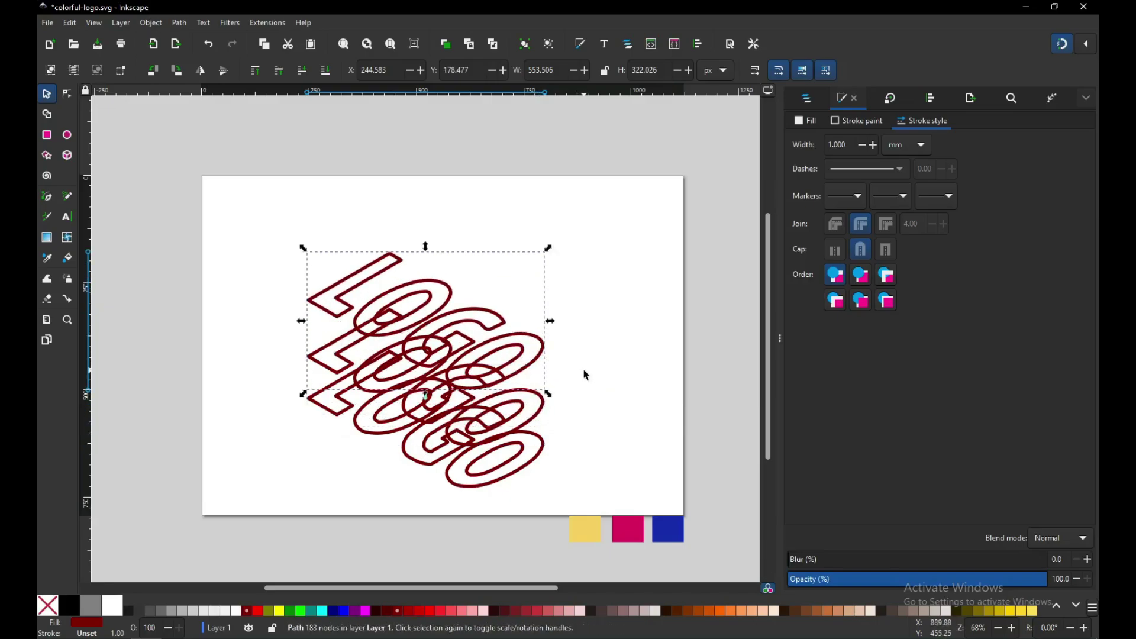
click(586, 375)
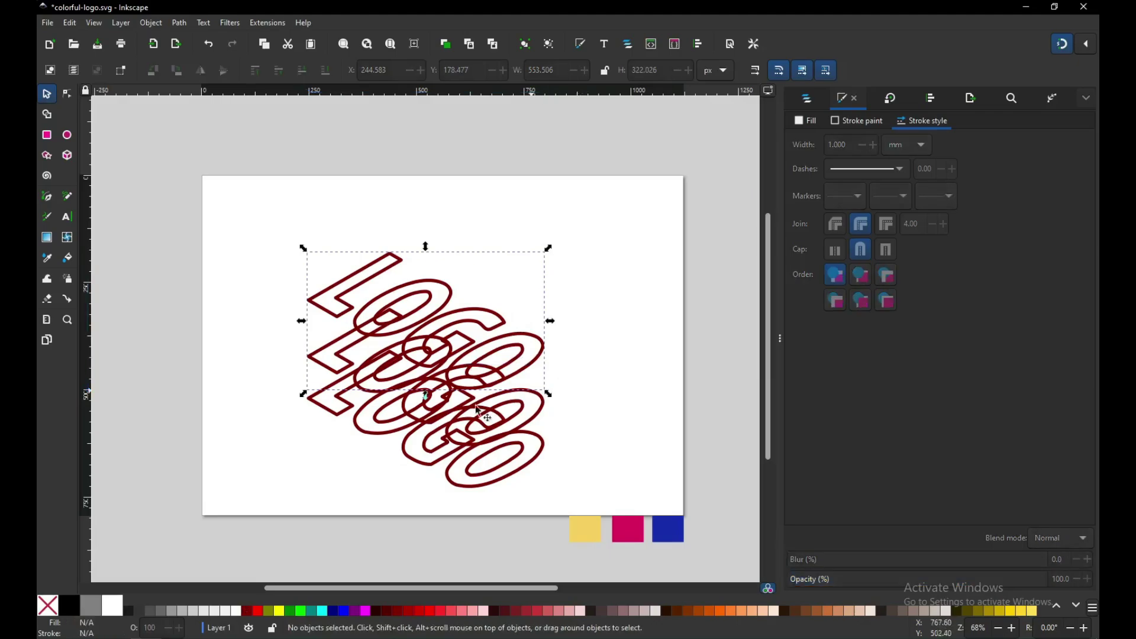
click(347, 420)
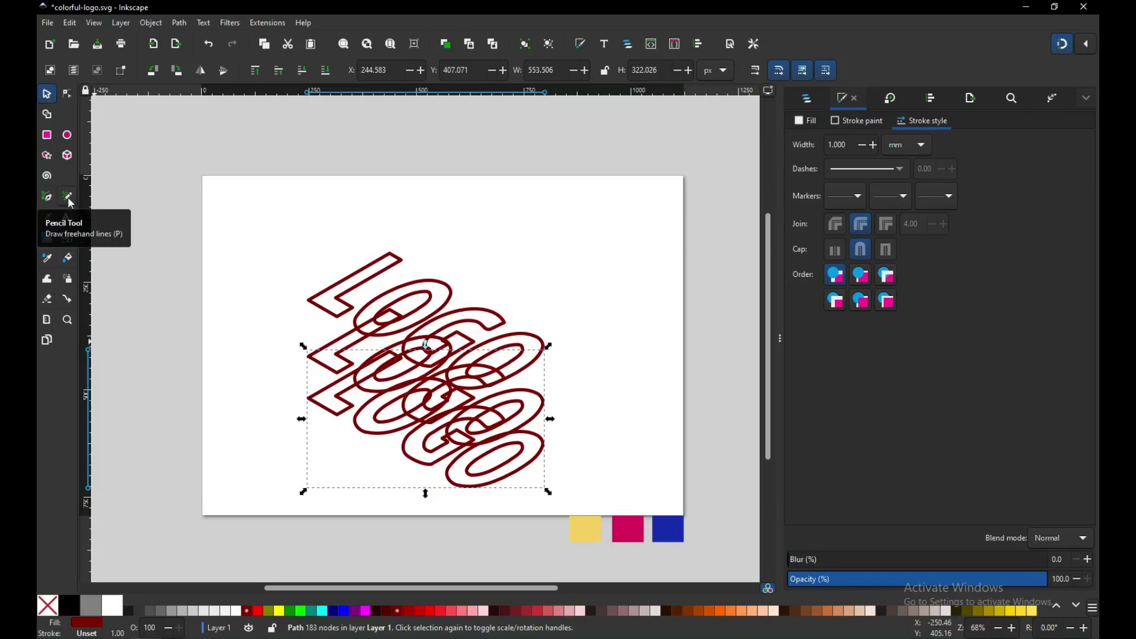
Step: Colour the bottom LOGO copy blue and the middle copy magenta from the swatches
click(49, 259)
click(671, 529)
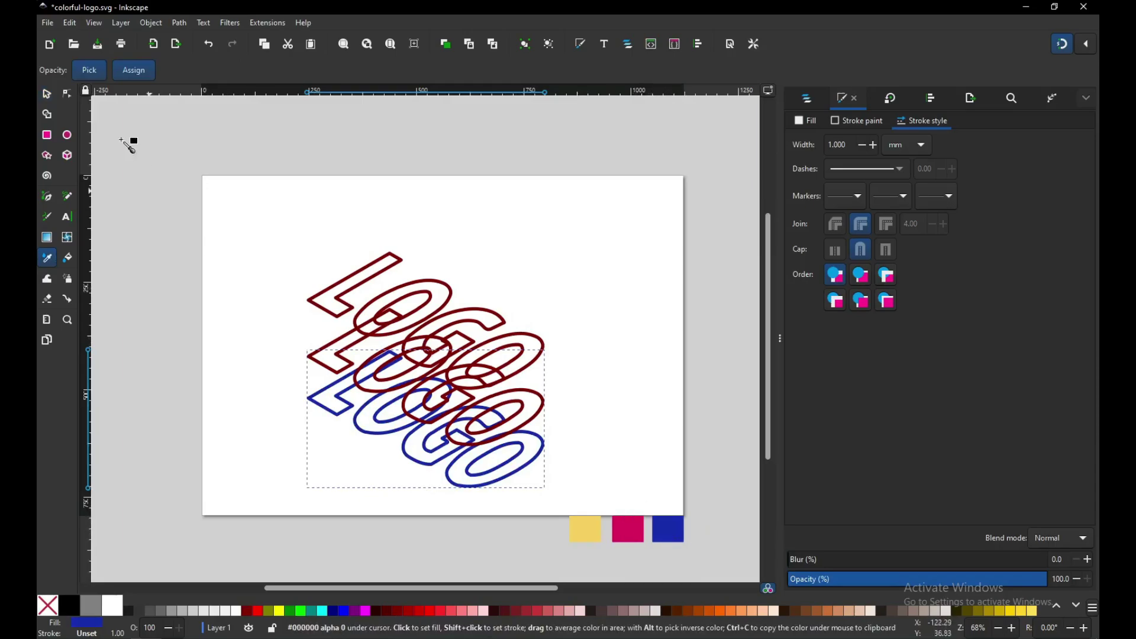
click(49, 101)
click(340, 353)
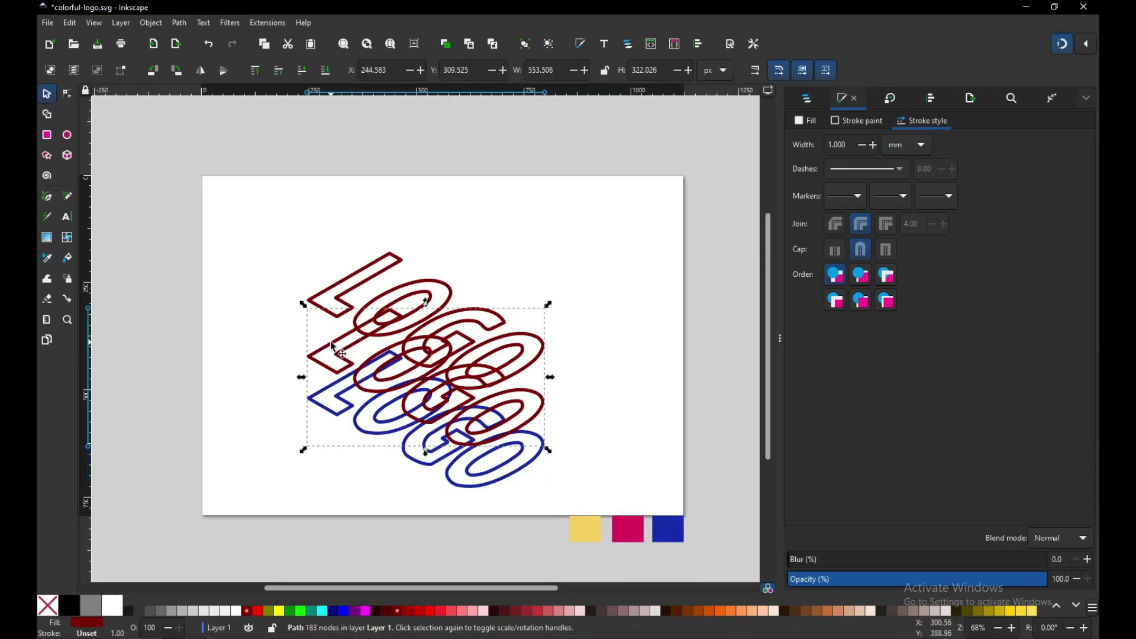
click(47, 259)
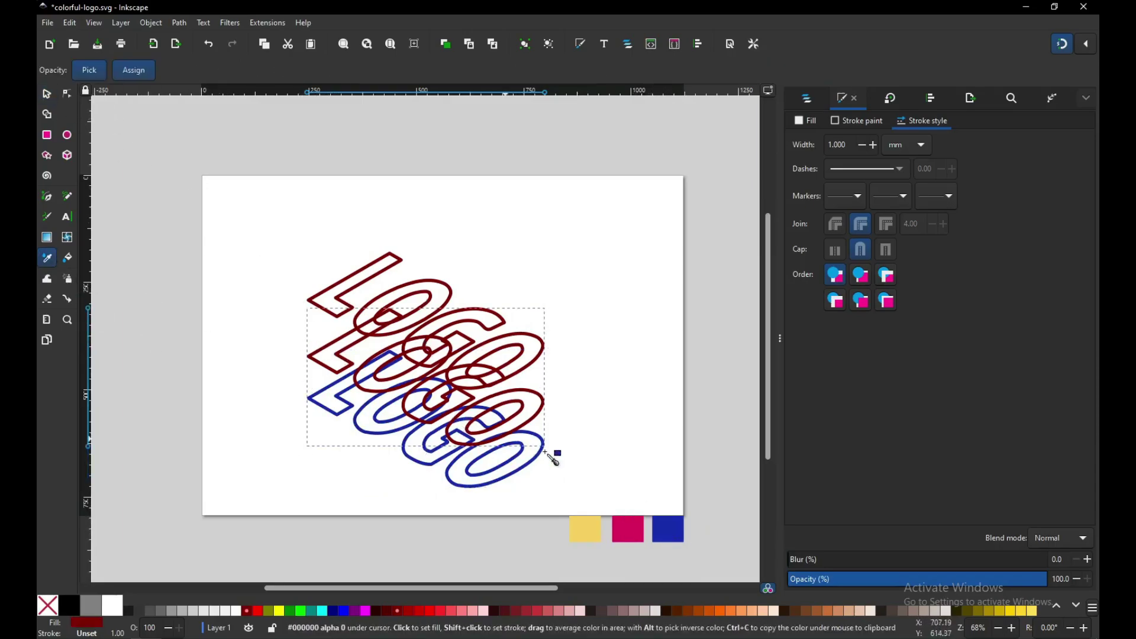
click(631, 531)
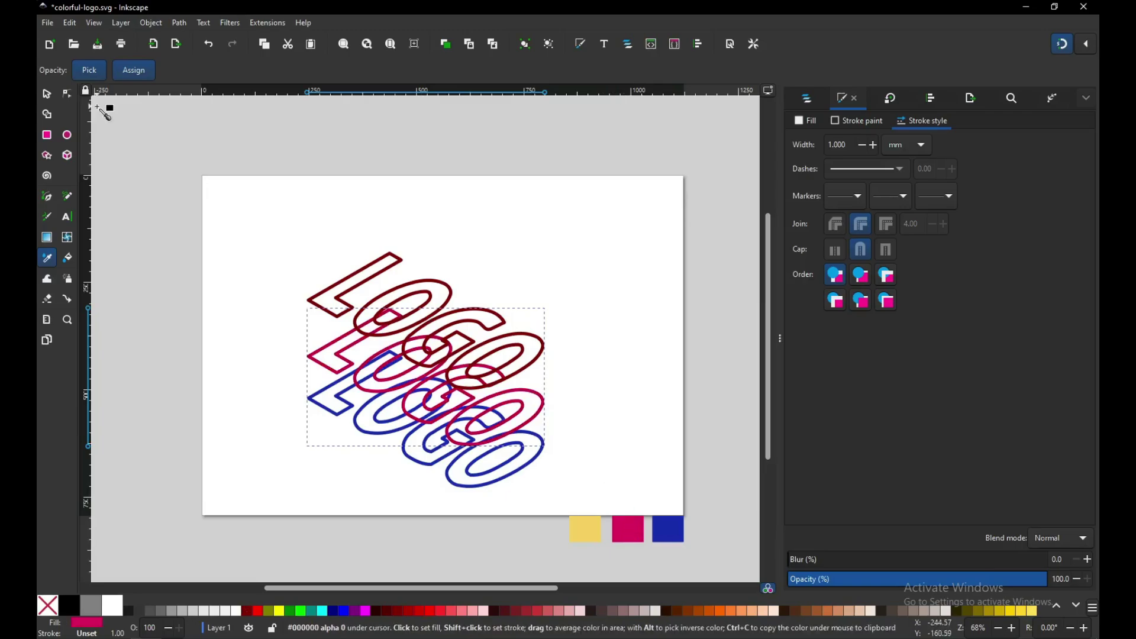
Step: Colour the top LOGO copy yellow from its swatch, deselect, and save
click(48, 94)
click(357, 275)
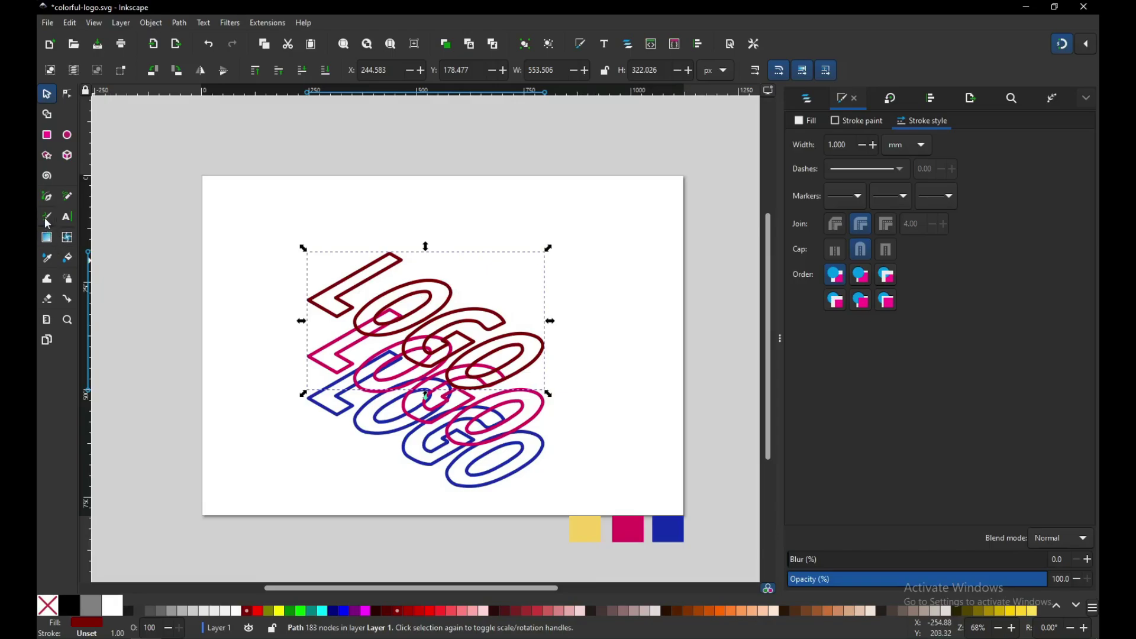
click(49, 260)
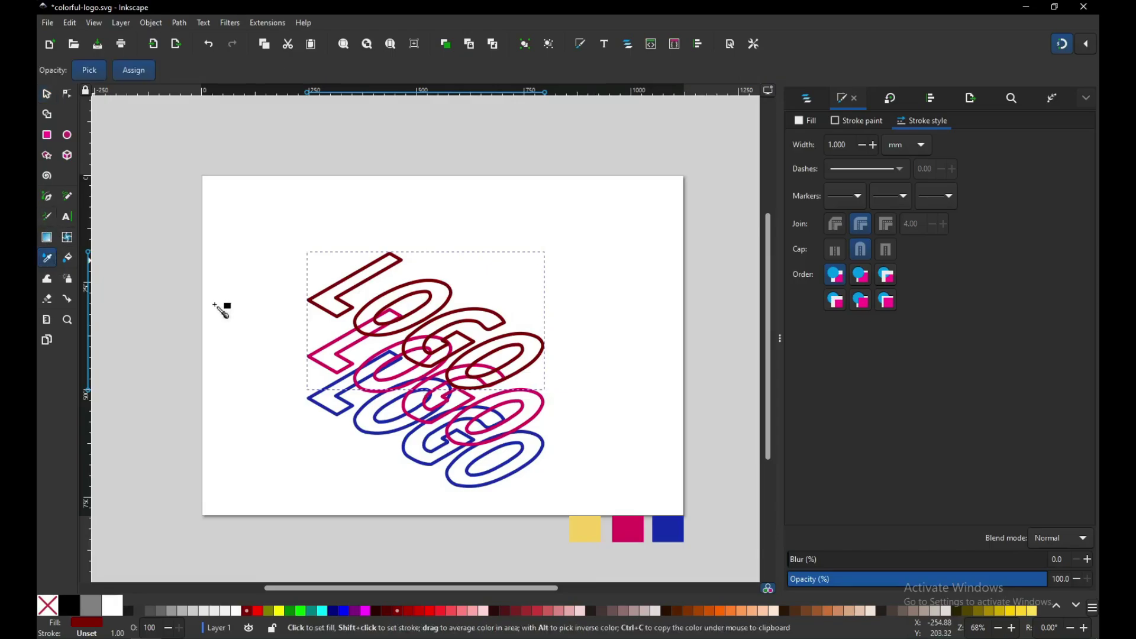
click(586, 527)
key(s)
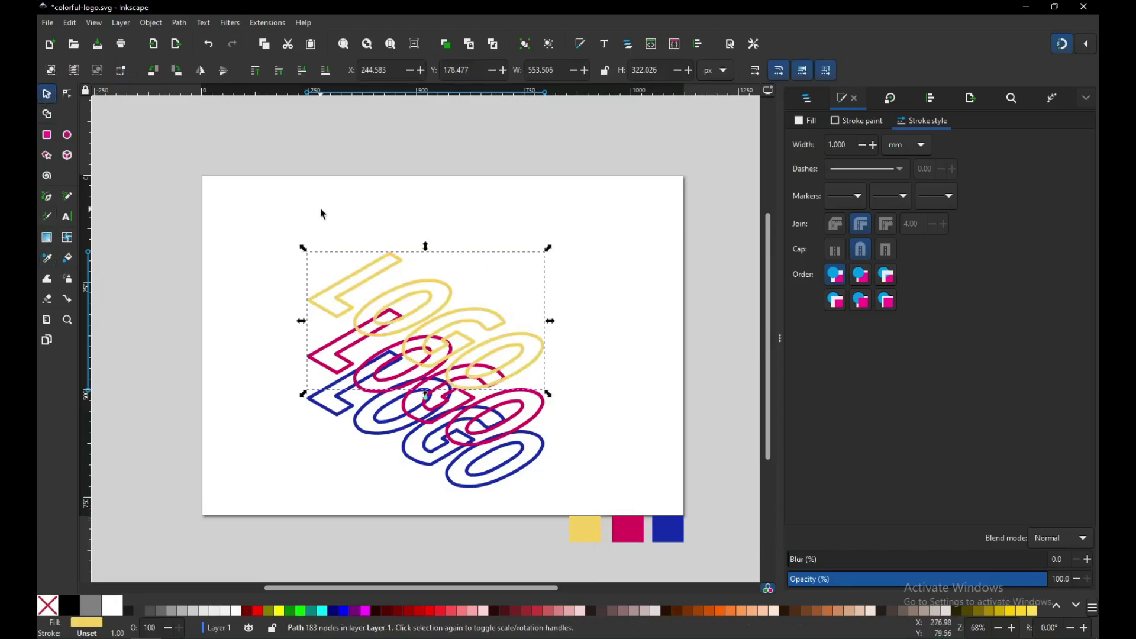
key(Escape)
key(ctrl+s)
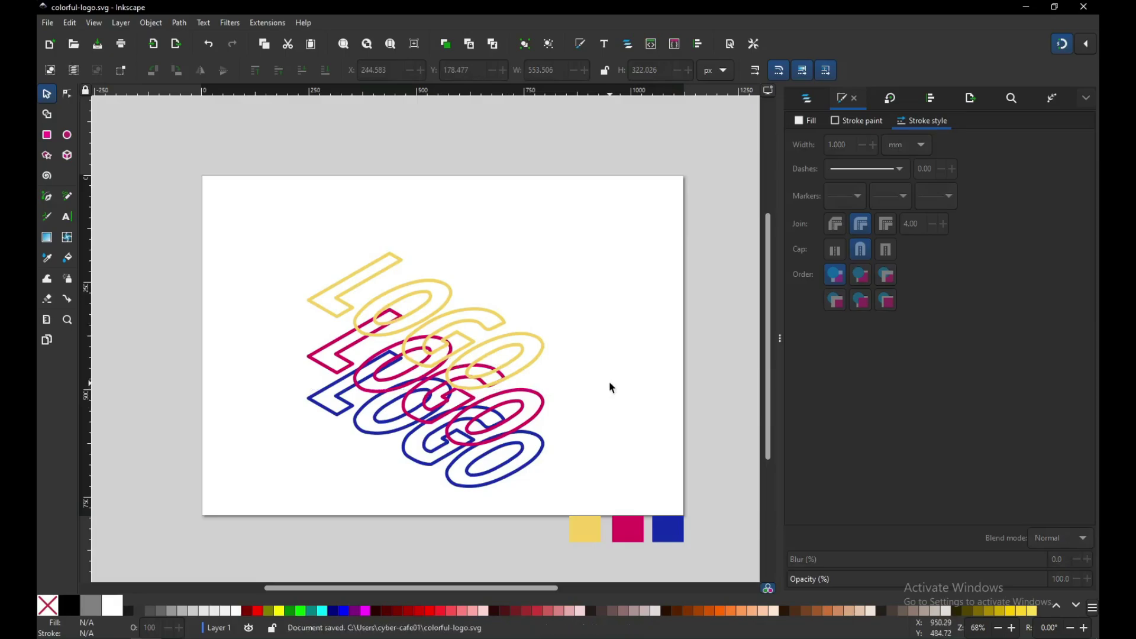
Step: Draw a rectangle covering the whole page, from top-left to bottom-right corner
click(47, 135)
drag(204, 175, 685, 515)
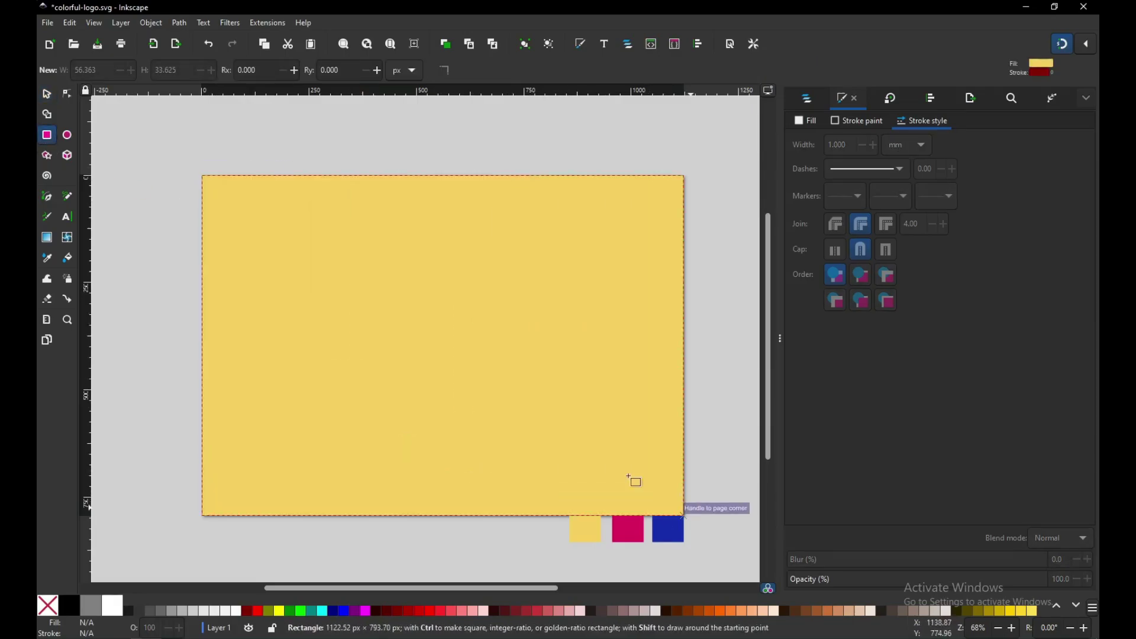
drag(629, 477, 630, 477)
click(41, 92)
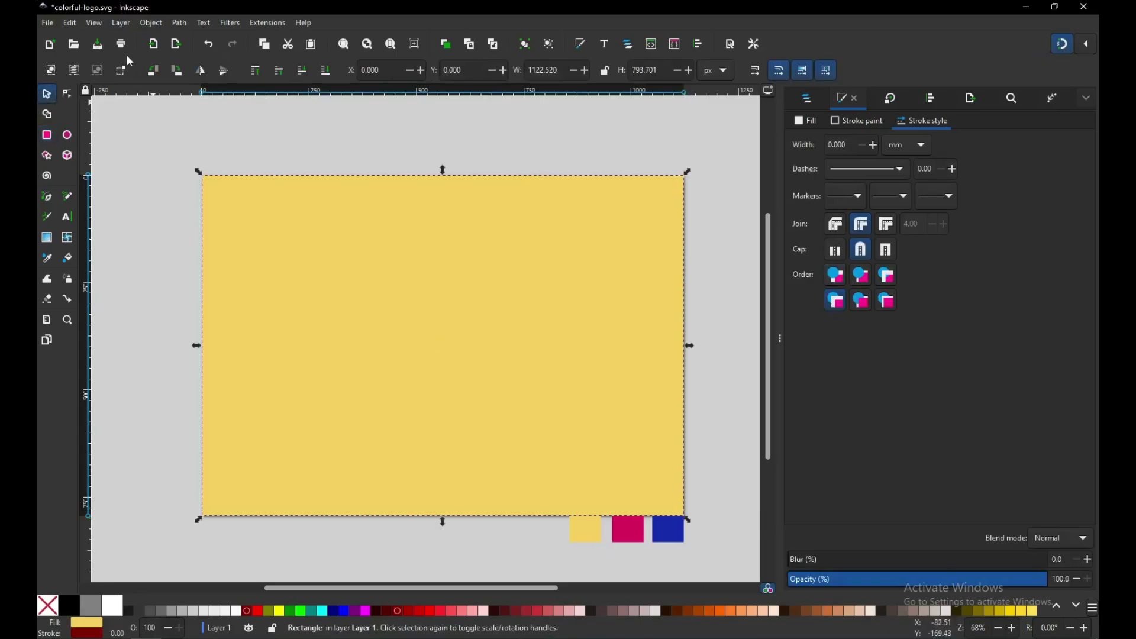
click(143, 26)
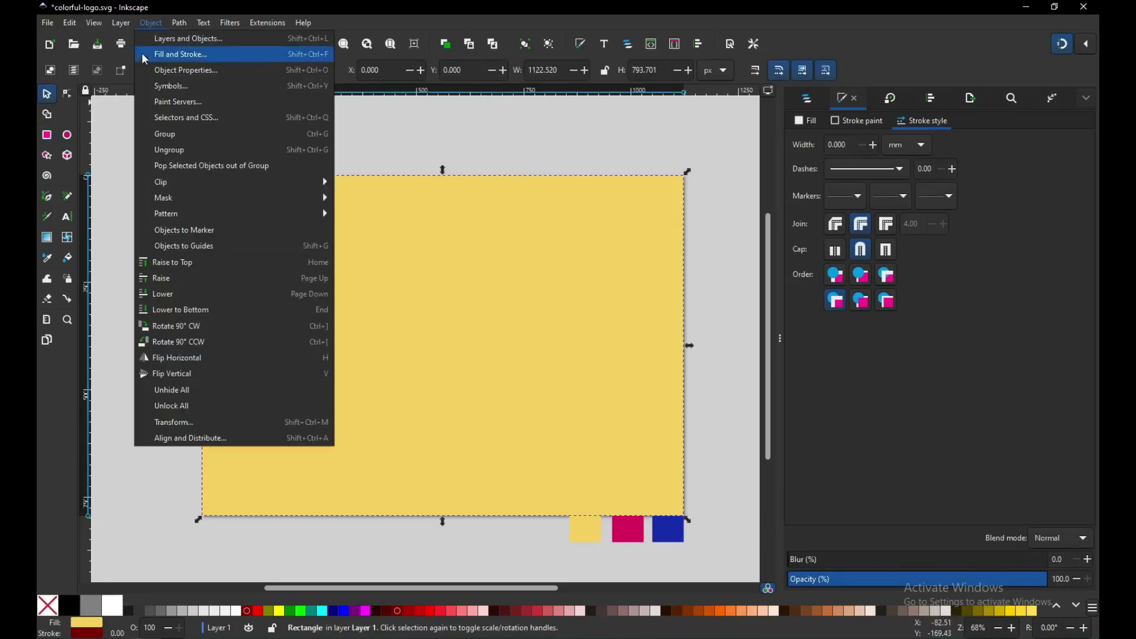
Step: Lower the rectangle to the bottom and fill it dark navy blue at lightness 7
click(154, 313)
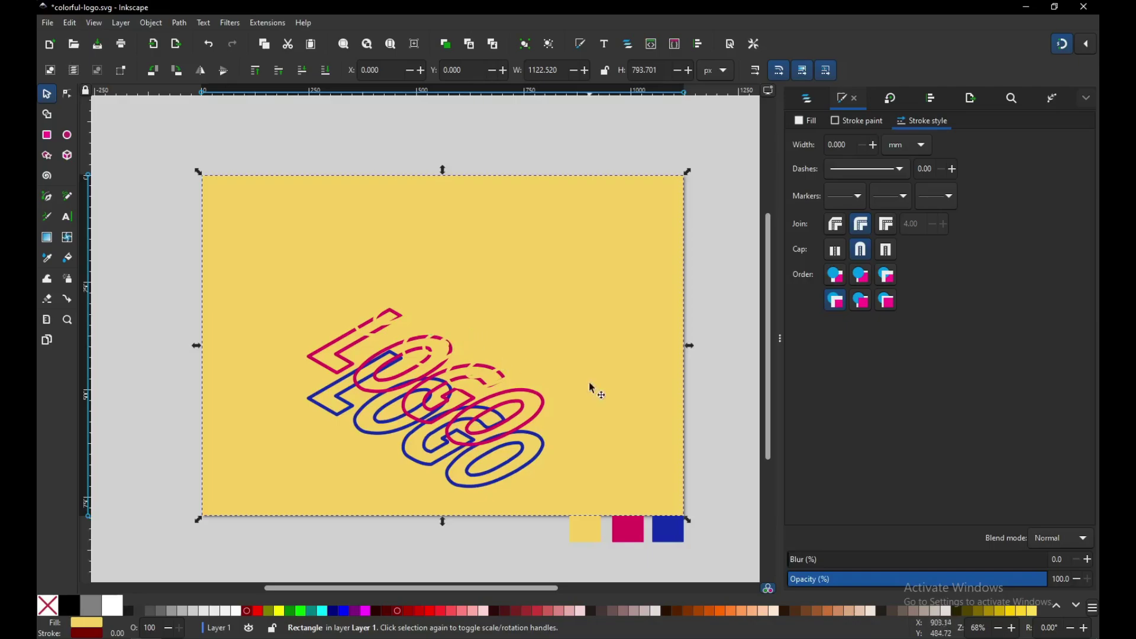
click(49, 259)
click(670, 531)
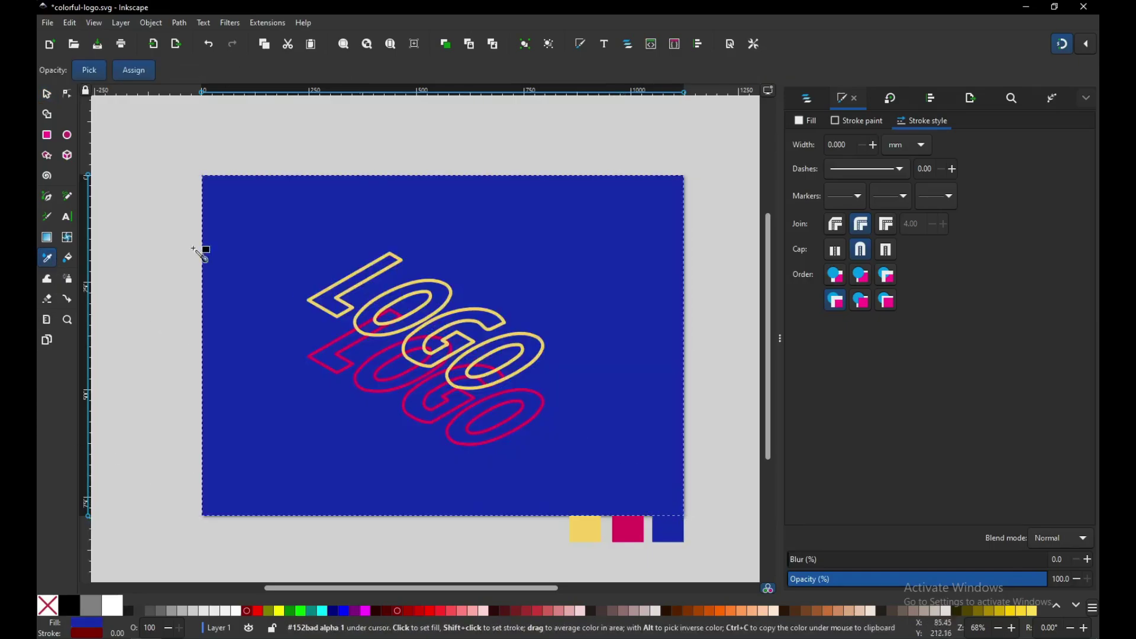
click(48, 95)
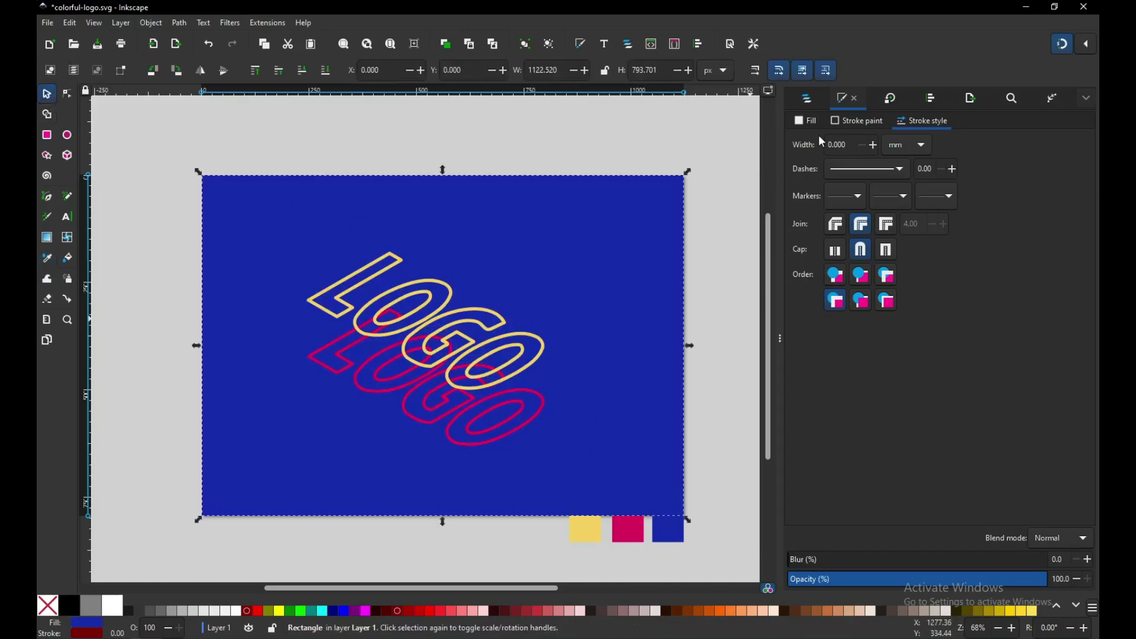
click(809, 121)
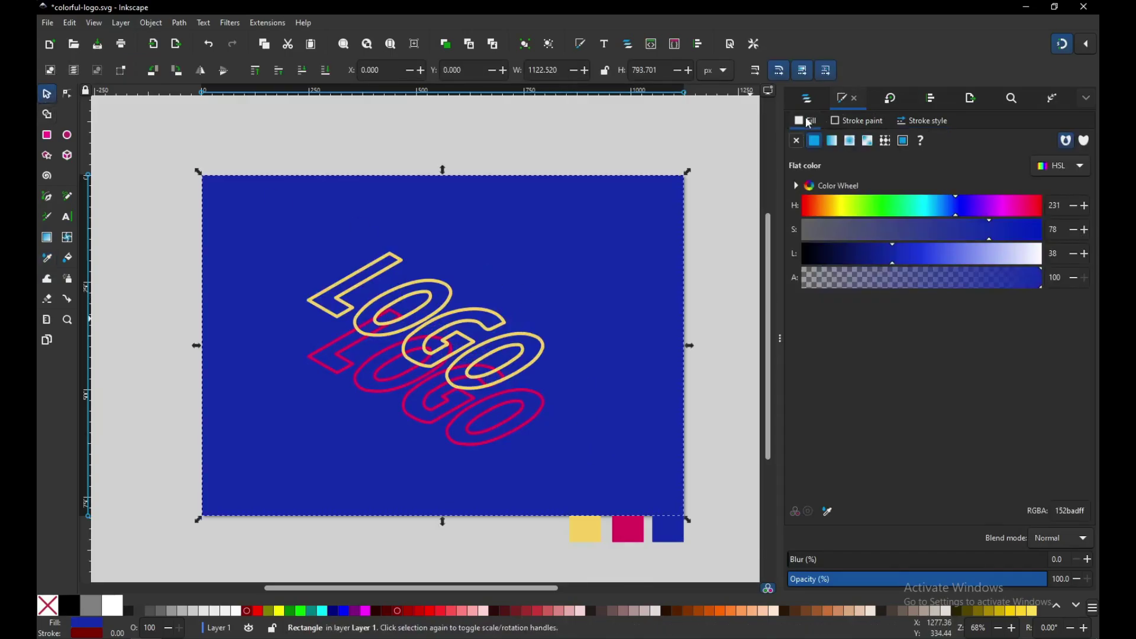
drag(876, 256, 831, 259)
click(819, 255)
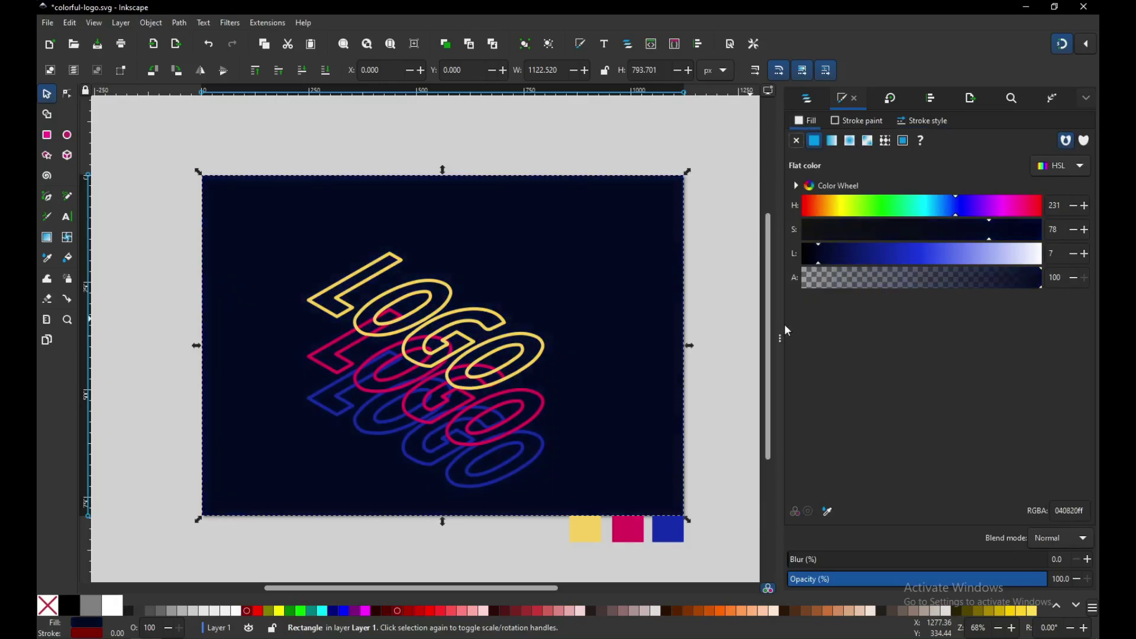
Step: Lock the background rectangle and collapse the side panel
right_click(630, 318)
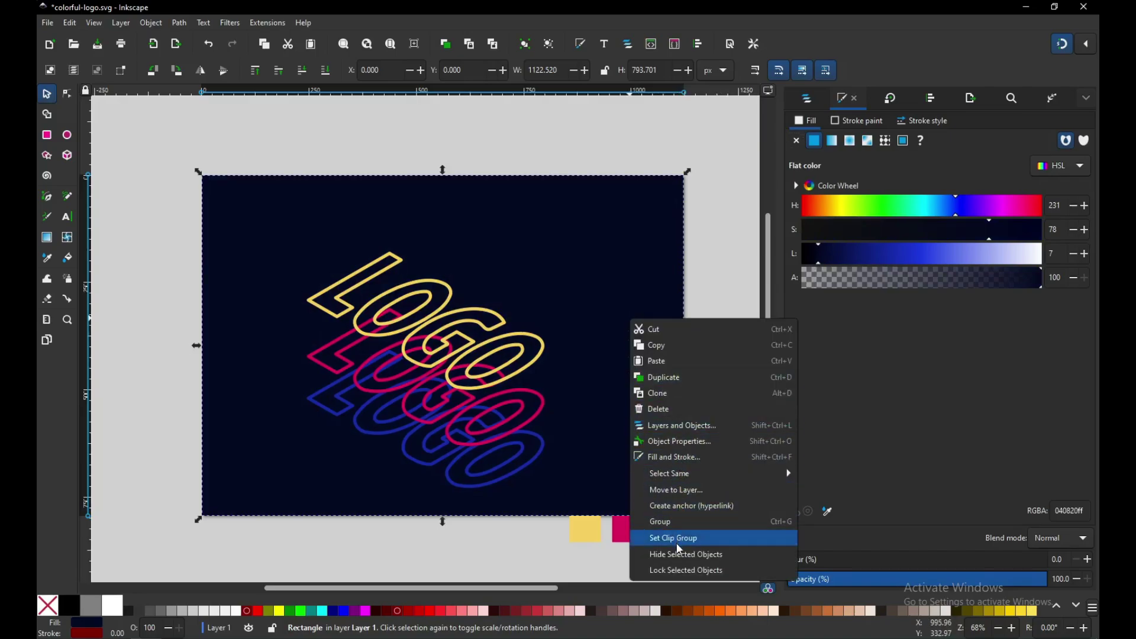
click(680, 573)
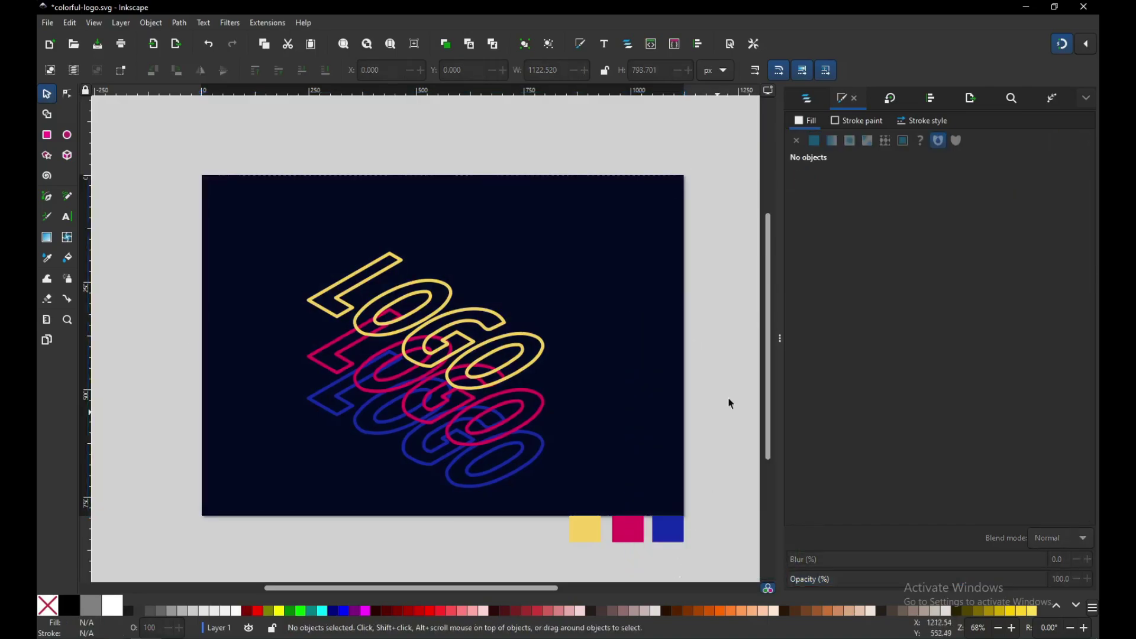
click(782, 336)
Step: Delete the three colour sample squares, zoom in around the logo, and save
drag(916, 487, 705, 553)
key(Delete)
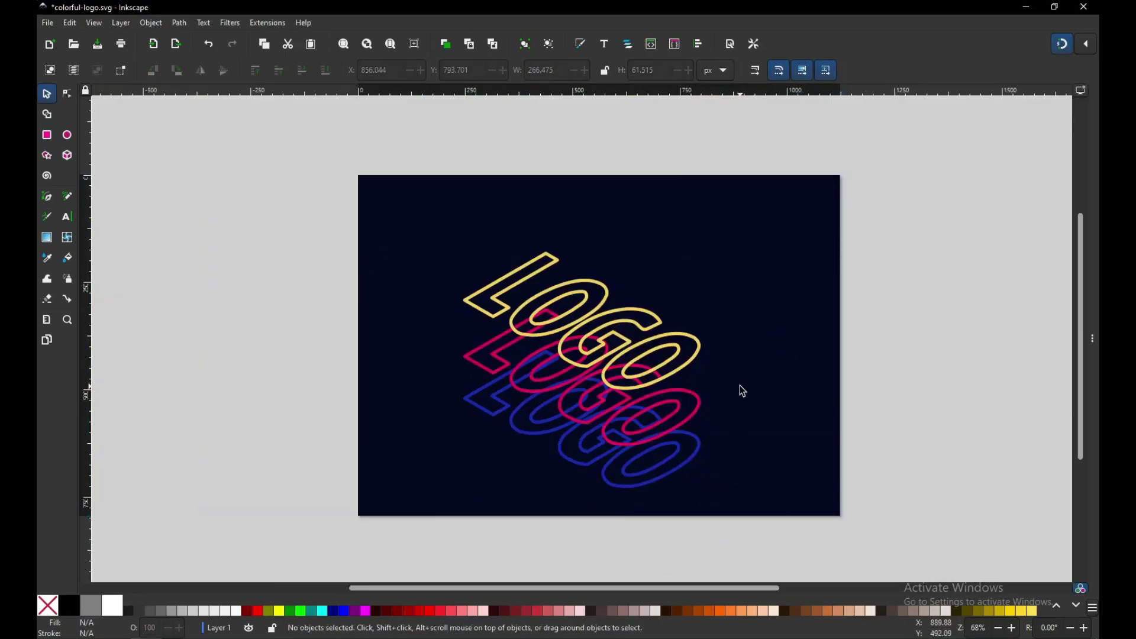
key(z)
drag(363, 206, 852, 535)
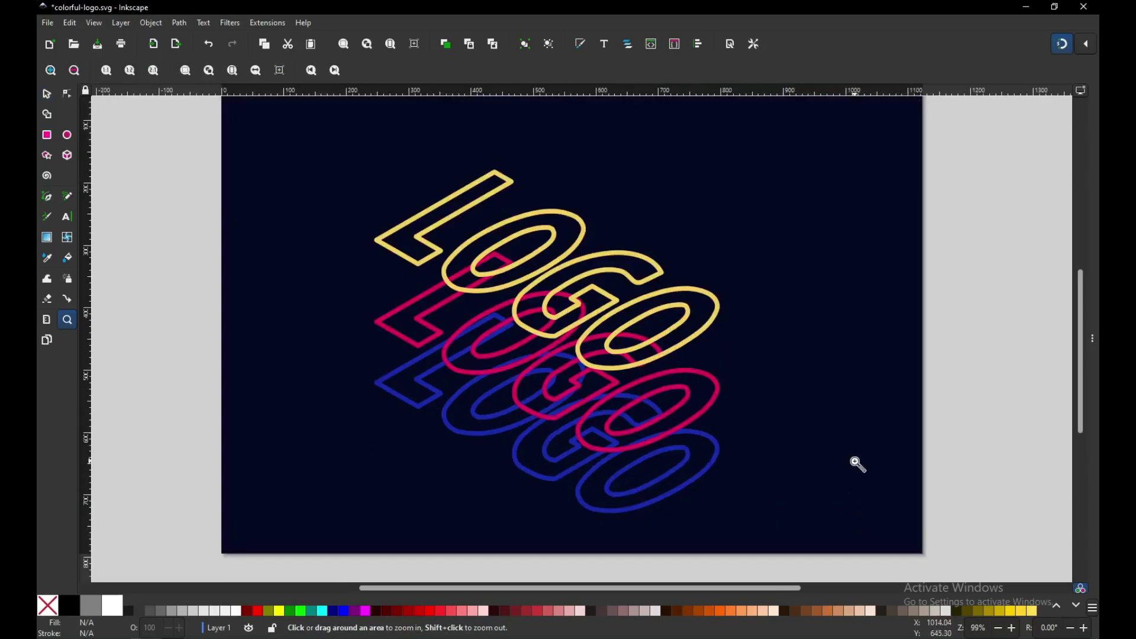
key(ctrl+s)
Step: Select all three LOGO copies, move the stack slightly higher, and save
click(52, 94)
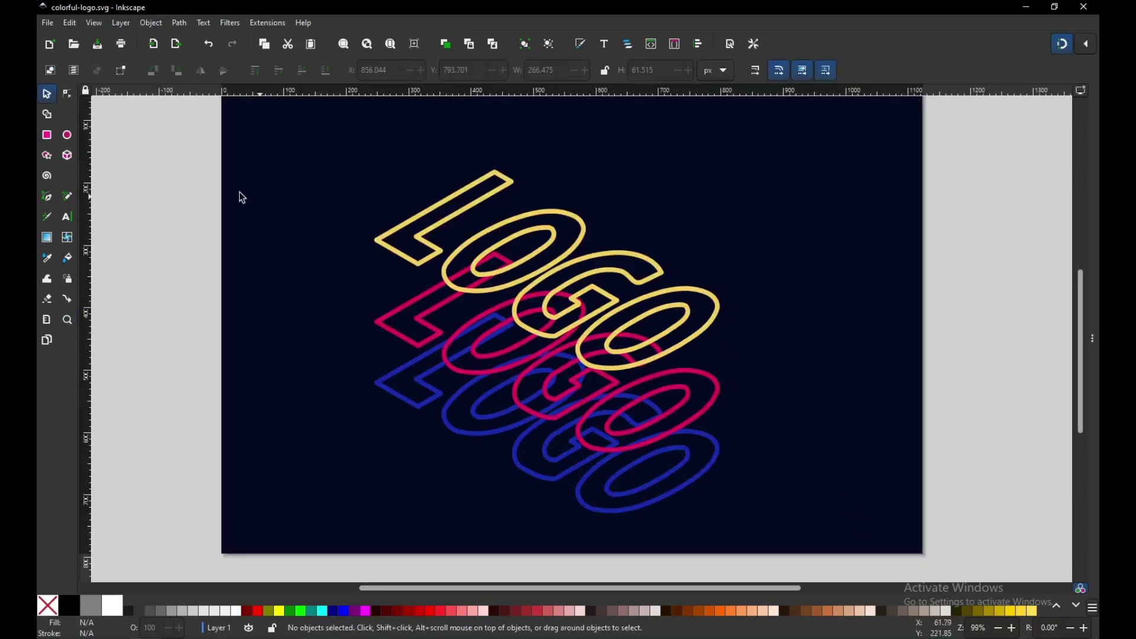
drag(189, 137, 686, 477)
drag(618, 356, 616, 336)
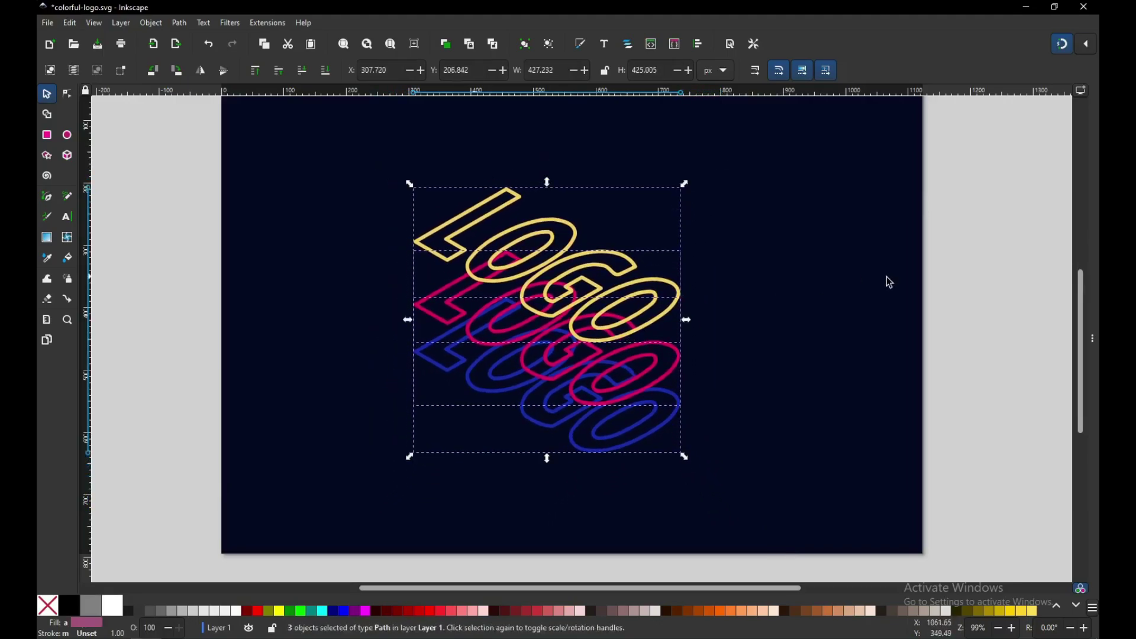
click(924, 300)
key(ctrl+s)
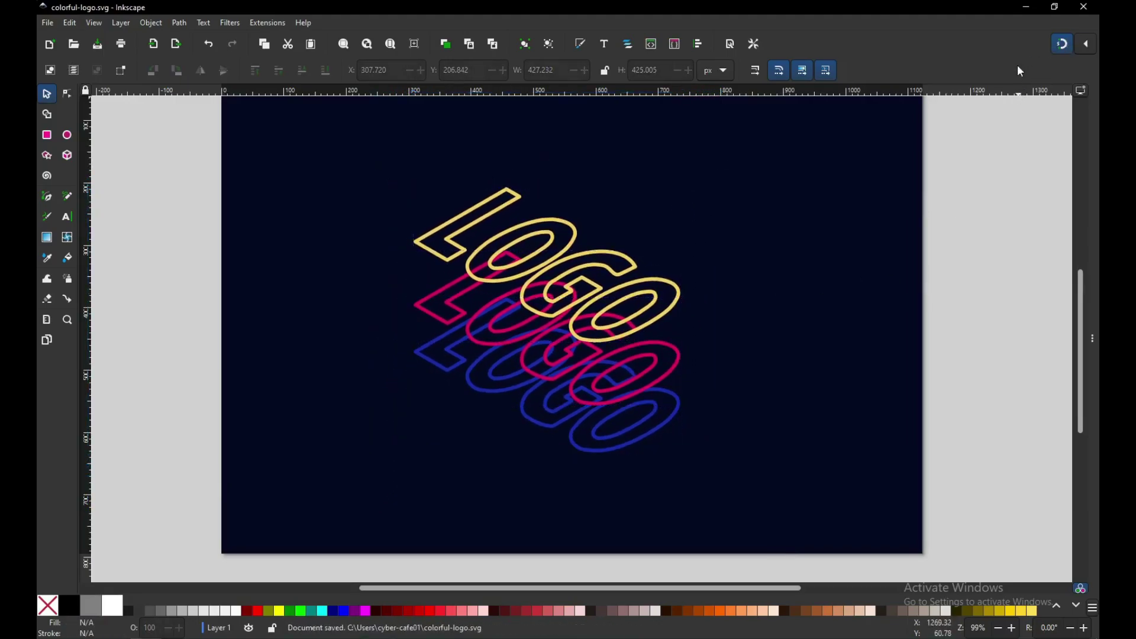
Step: Turn off snapping, save, and select the magenta middle LOGO copy
click(1062, 45)
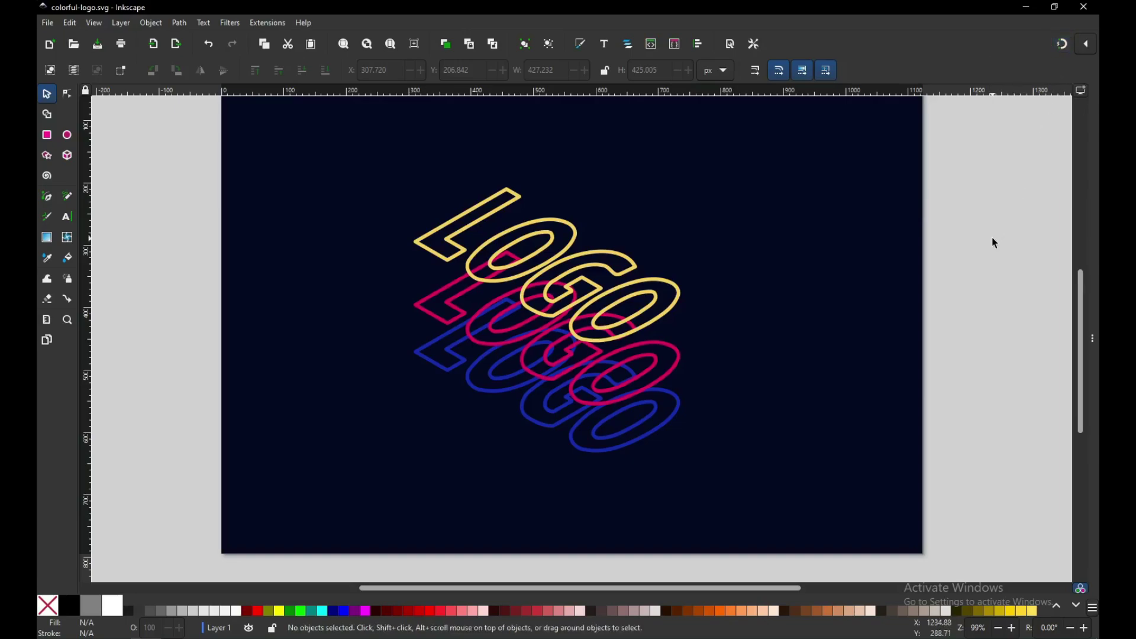
key(ctrl+s)
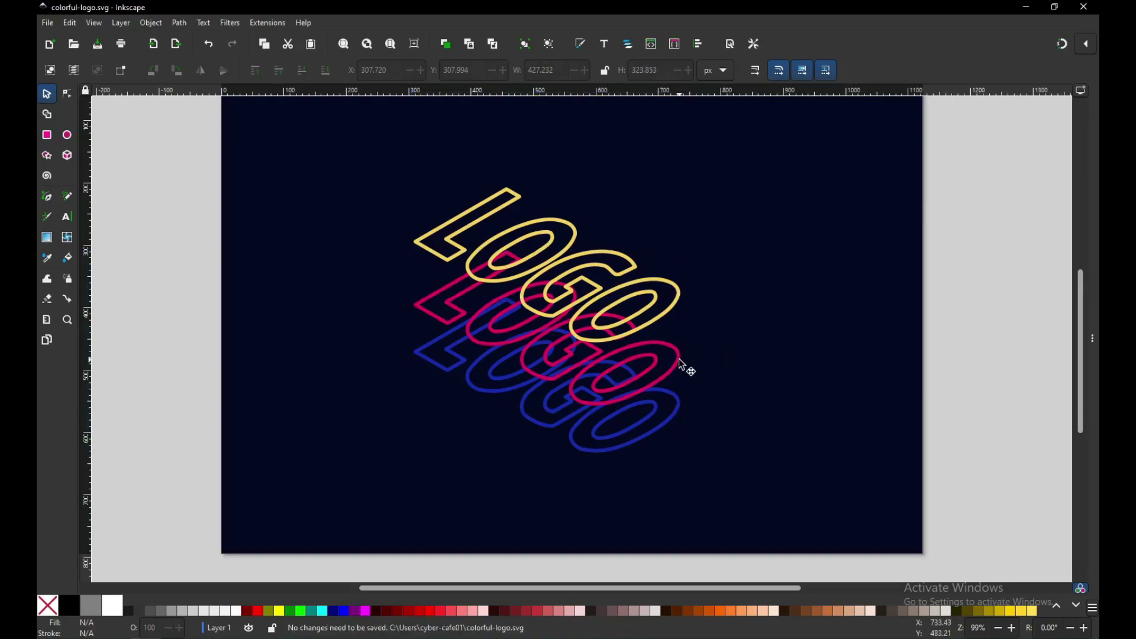
click(681, 362)
Step: Select the magenta and blue LOGO copies and bring up Interpolate Between Paths
shift+click(636, 453)
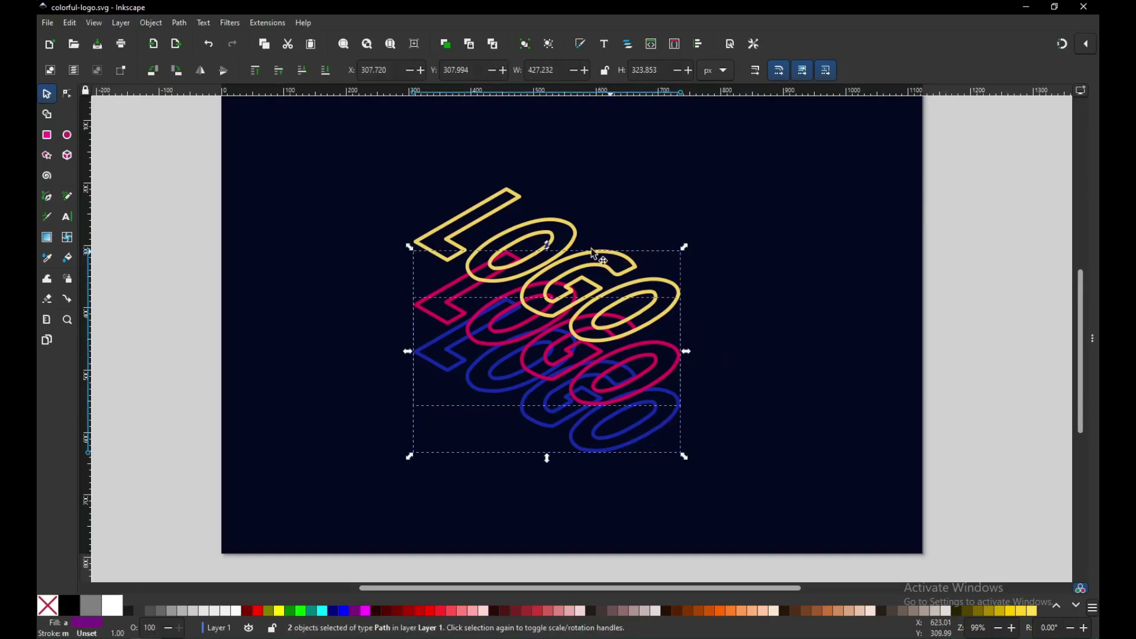
click(246, 23)
mouse_move(291, 151)
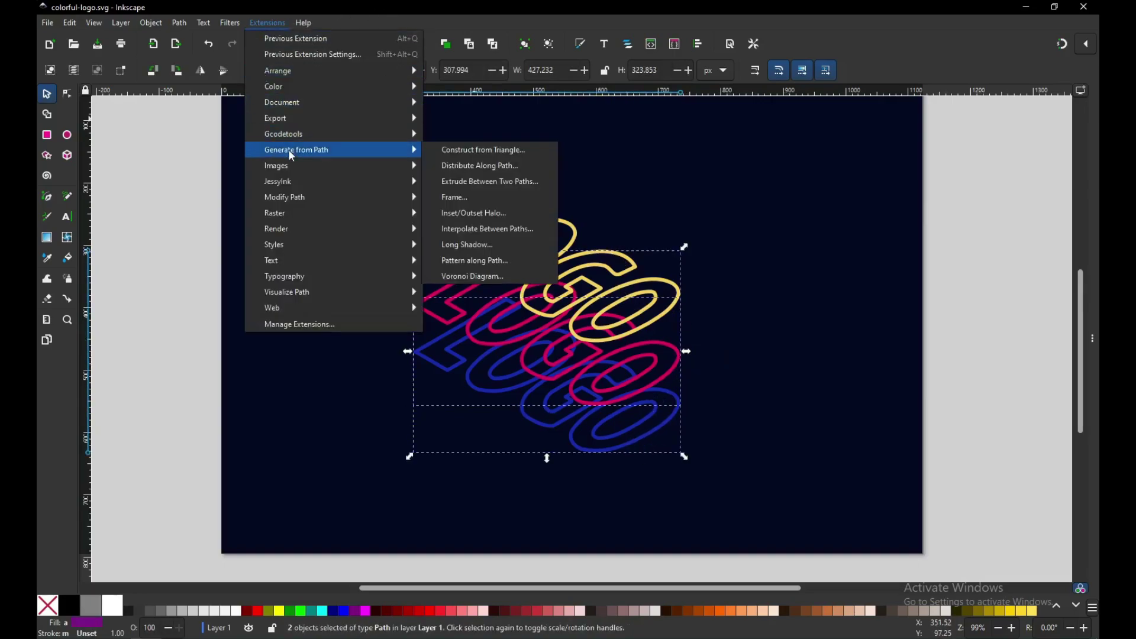
click(499, 229)
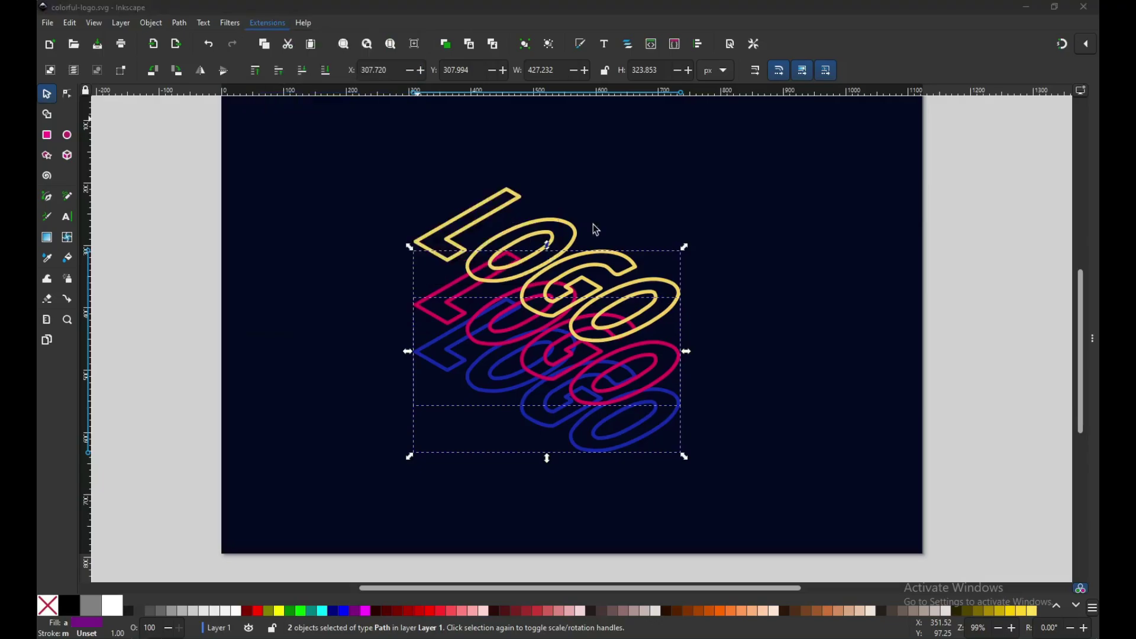
drag(235, 41, 946, 190)
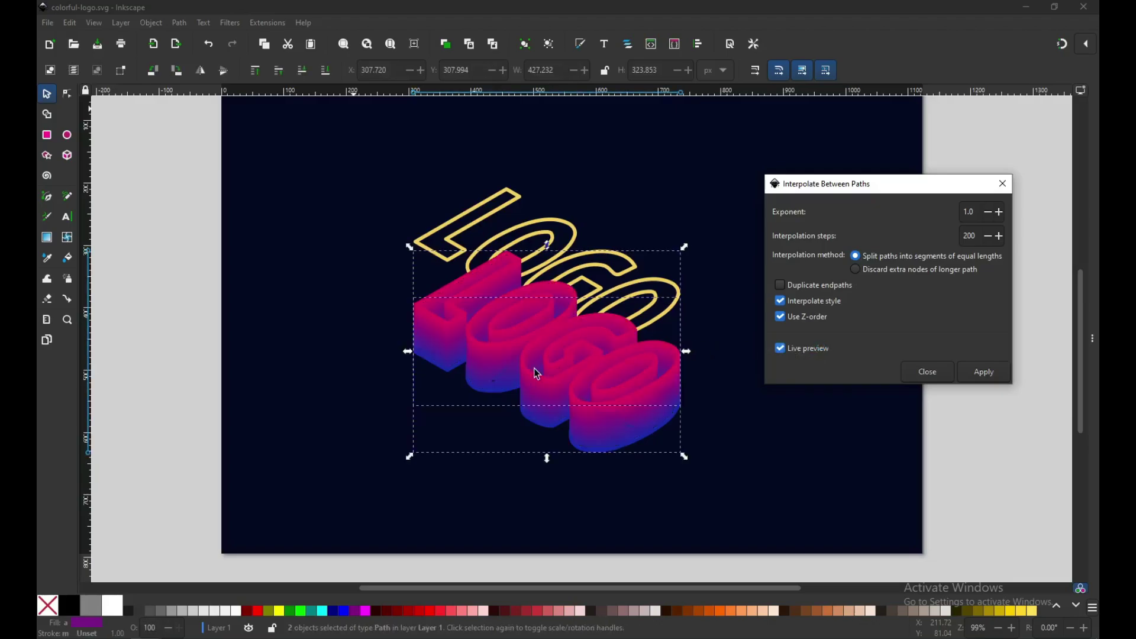
Step: Interpolate with Use Z-order, Discard extra nodes and 100 steps, then close the dialog
click(784, 302)
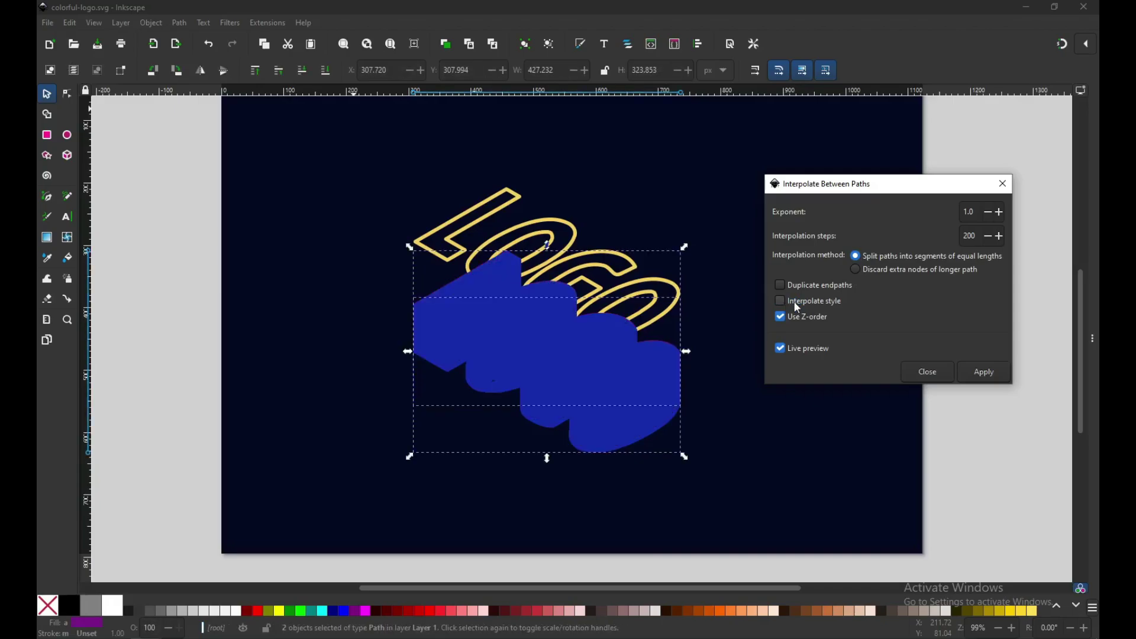
click(782, 303)
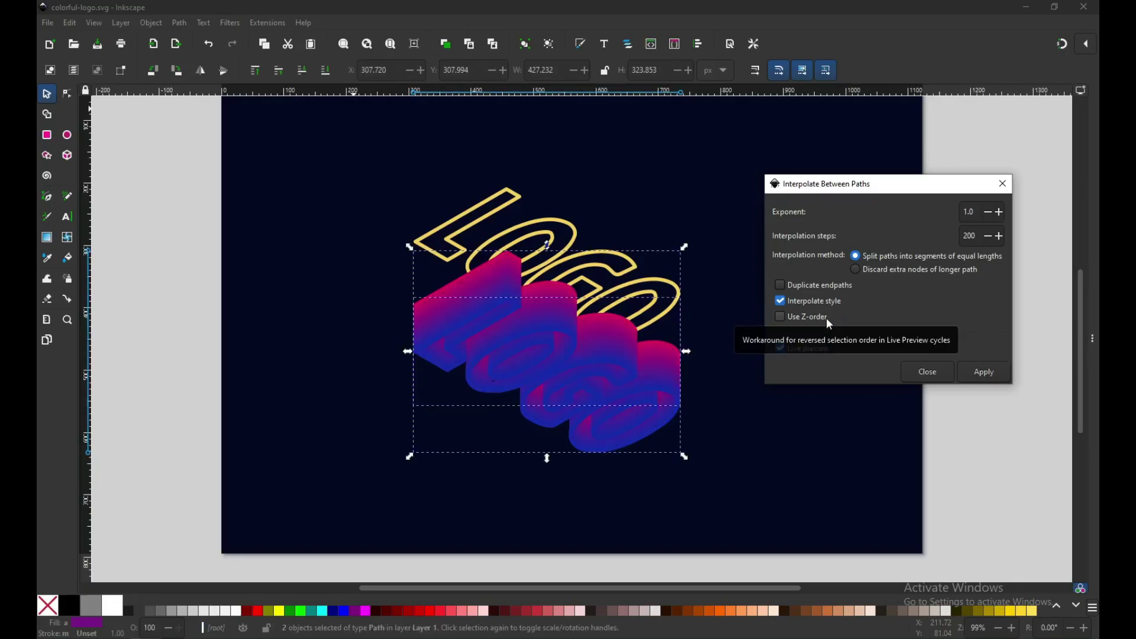
click(809, 321)
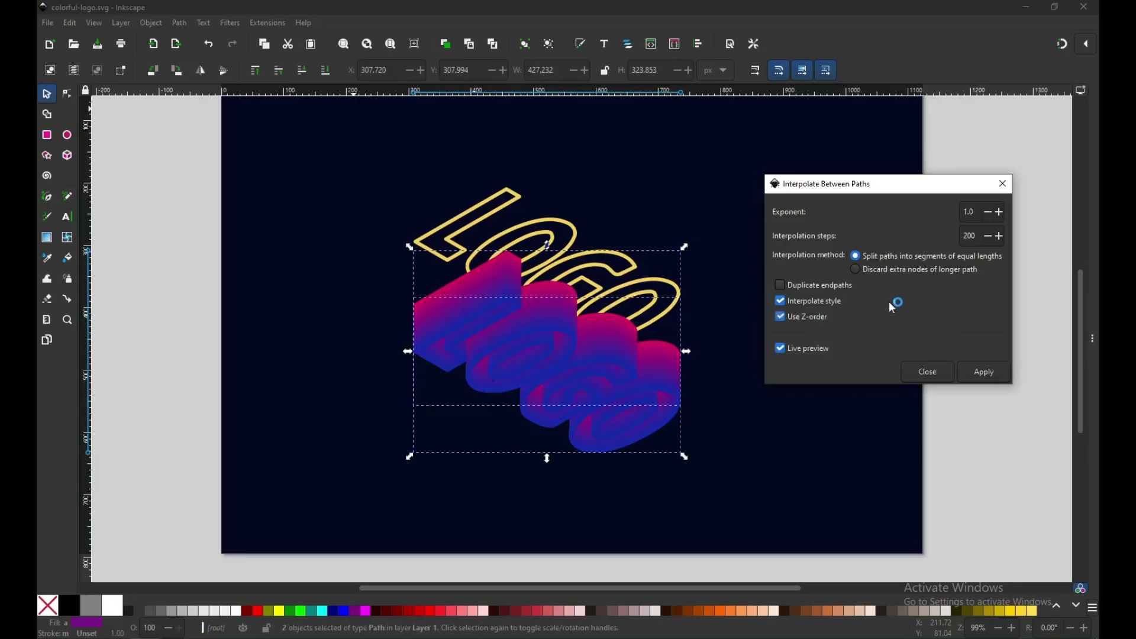
click(859, 272)
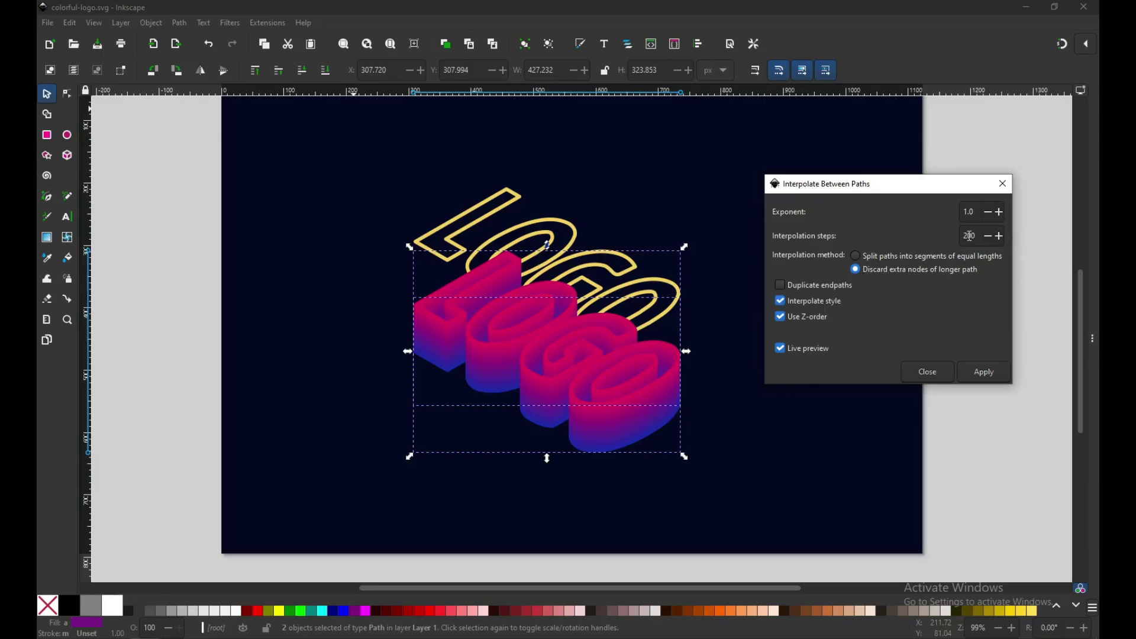
drag(969, 240, 936, 238)
click(981, 217)
click(993, 380)
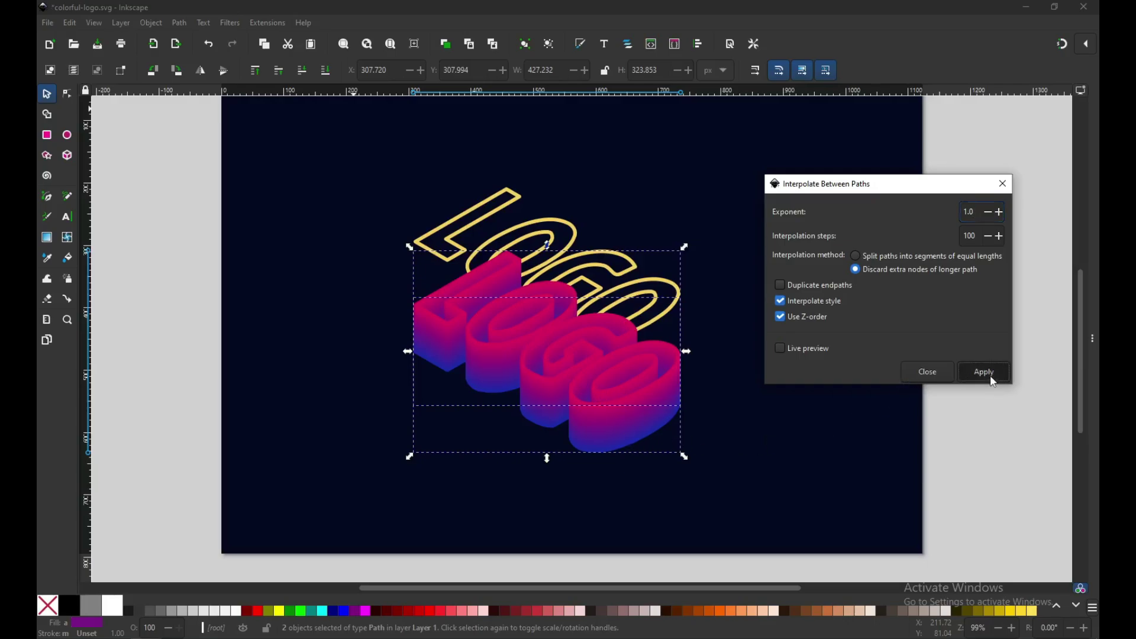
click(927, 373)
click(957, 356)
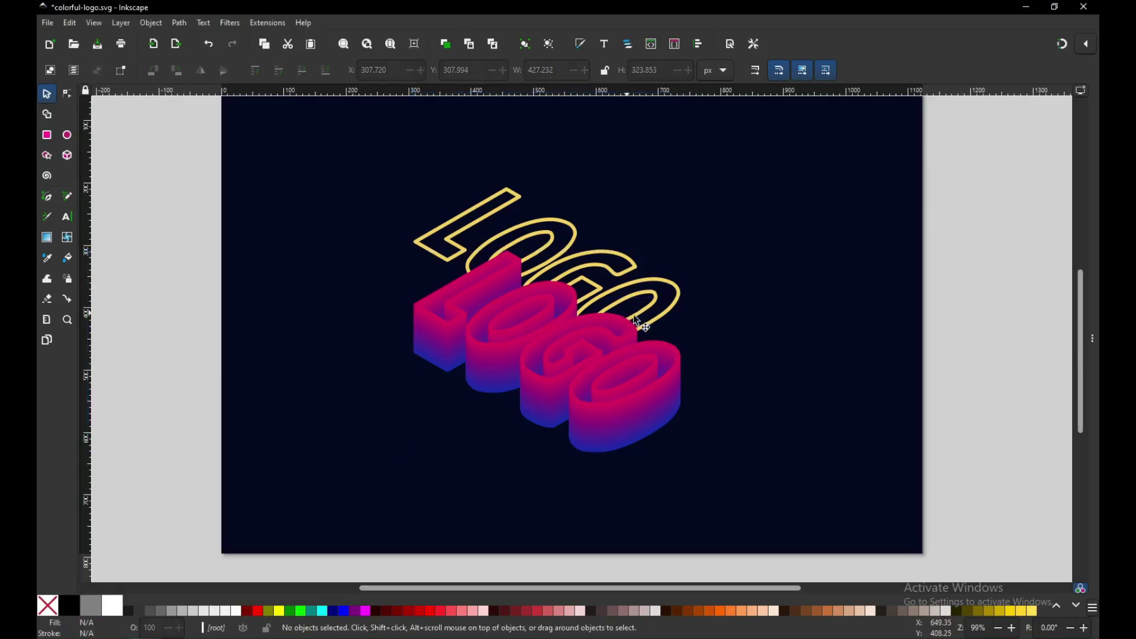
Step: Move the pink-to-blue extrusion group into Layer 1 using the Layers and Objects list
click(651, 315)
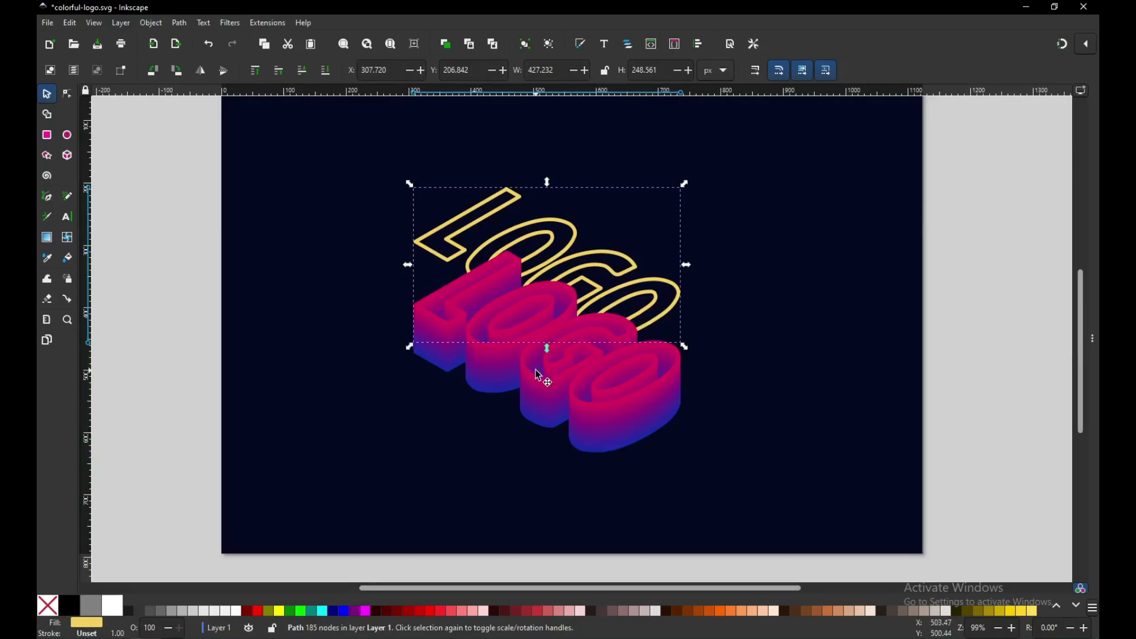
click(151, 23)
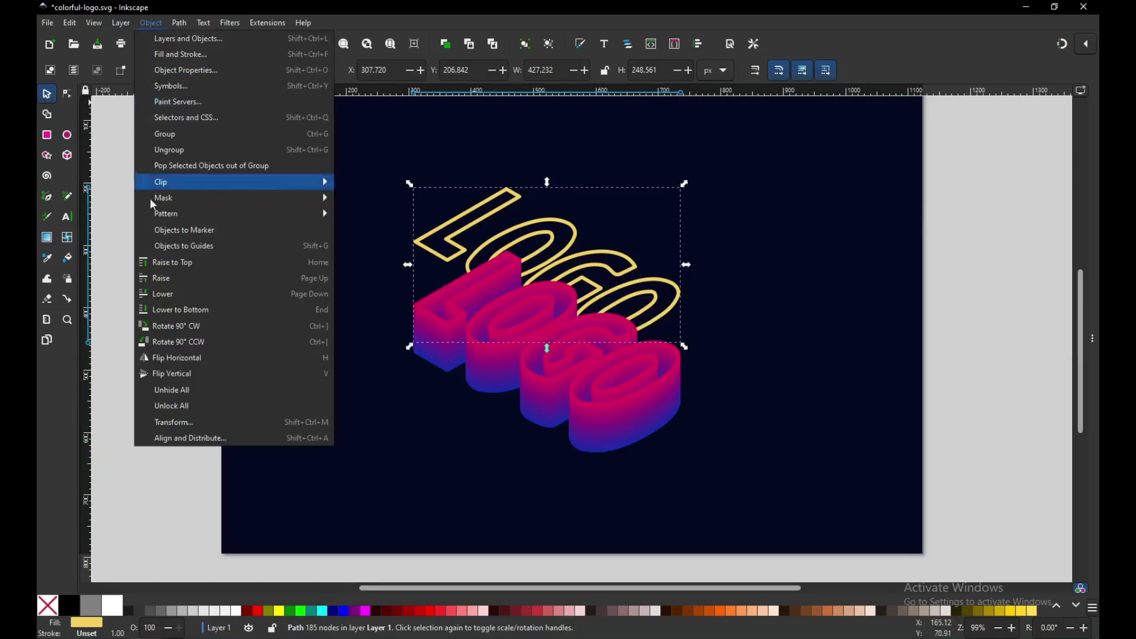
click(170, 264)
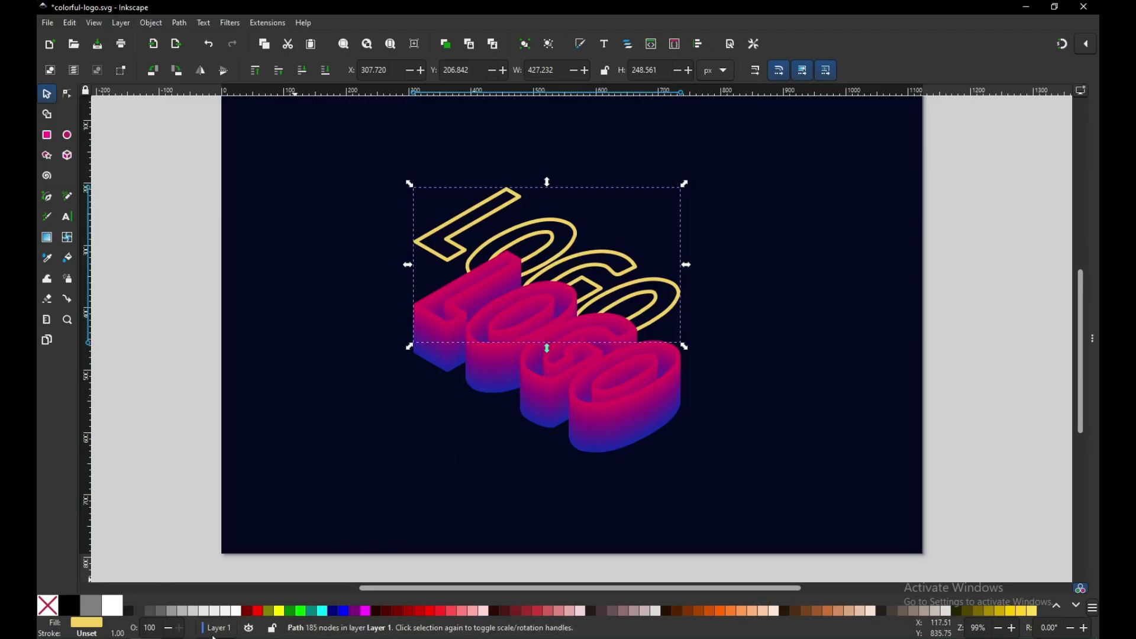
click(535, 377)
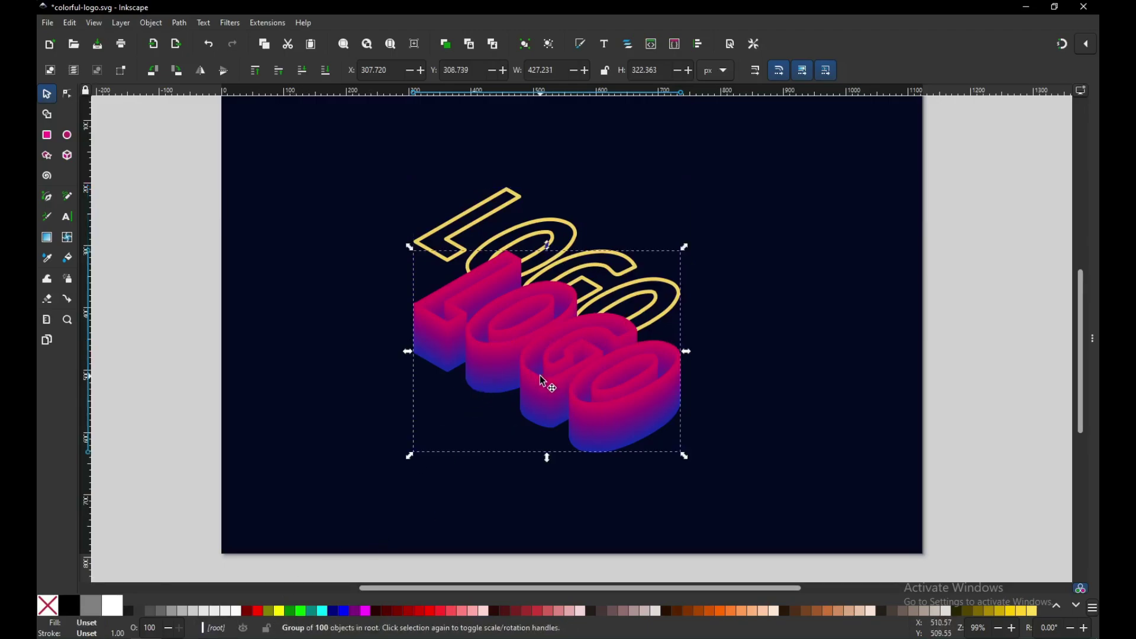
key(ctrl+shift+l)
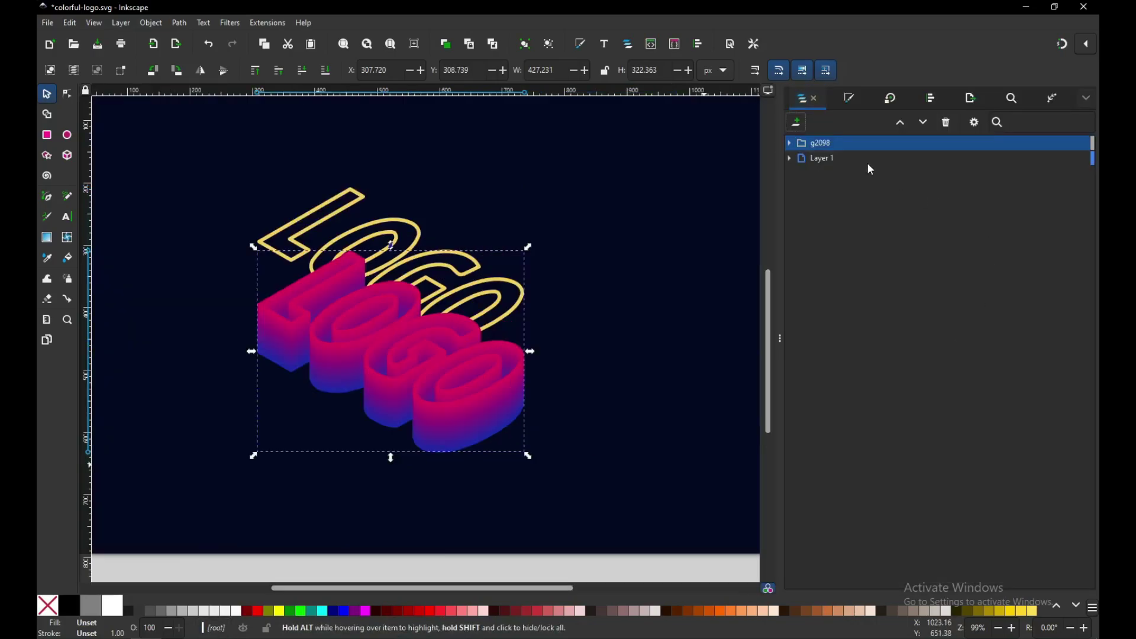
drag(809, 148, 810, 165)
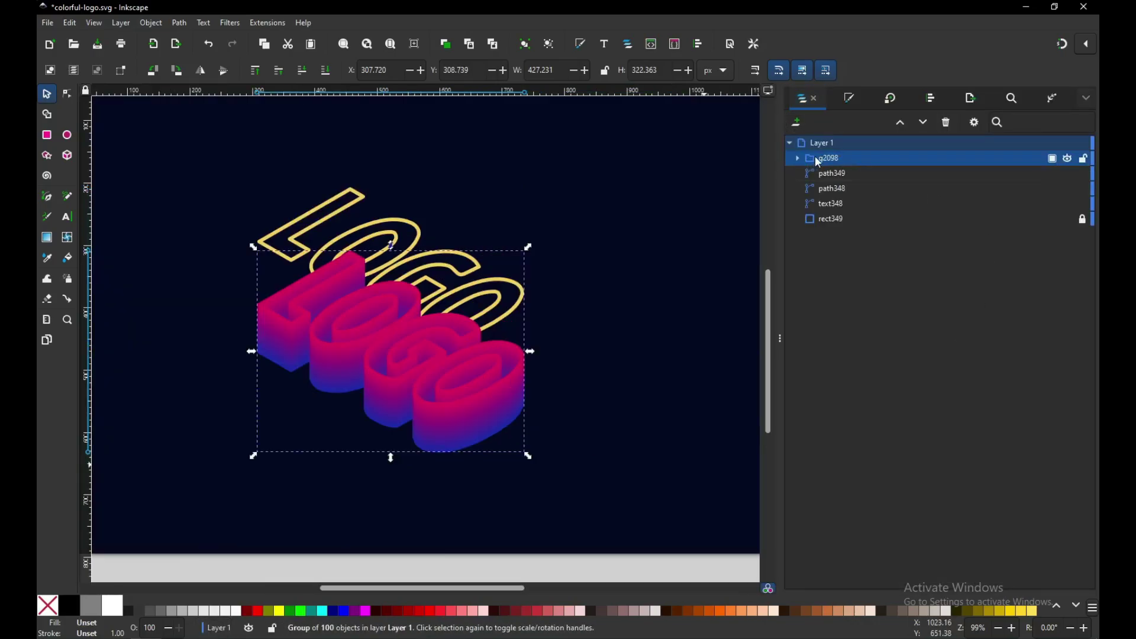
Step: Raise the yellow LOGO outline to the top, hide the objects list, and reselect the extrusion
click(396, 221)
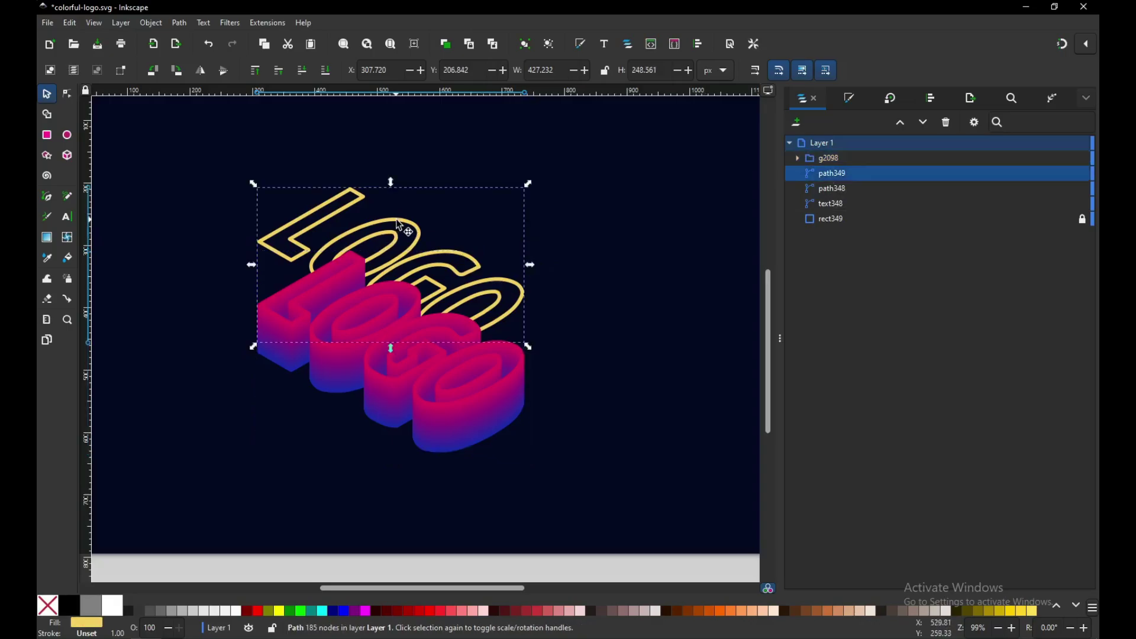
click(151, 22)
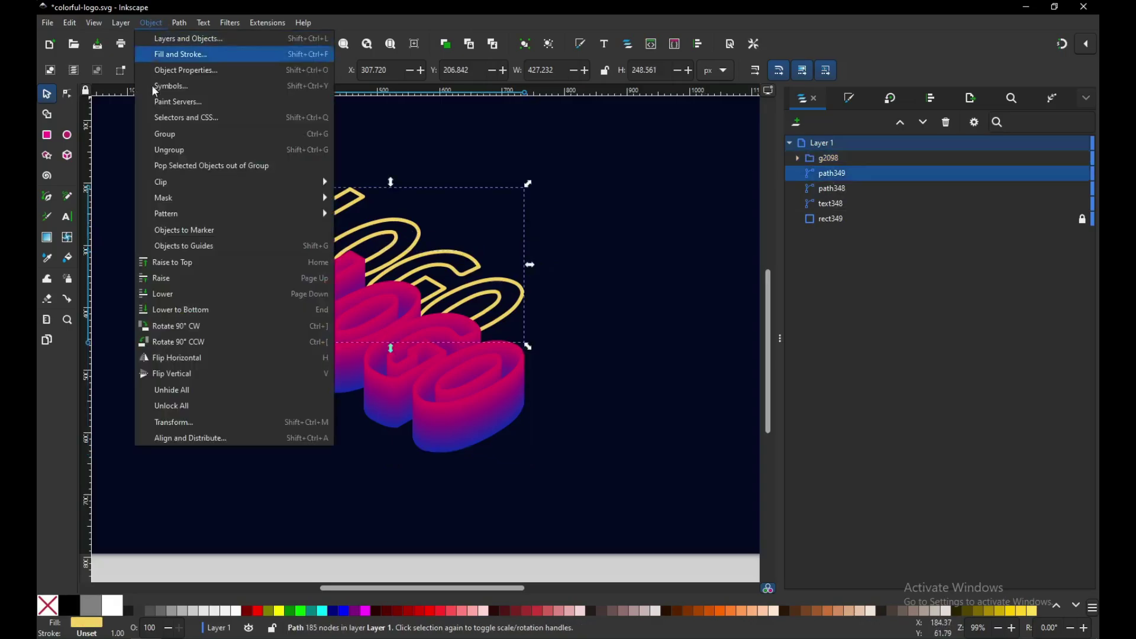
click(181, 262)
click(780, 355)
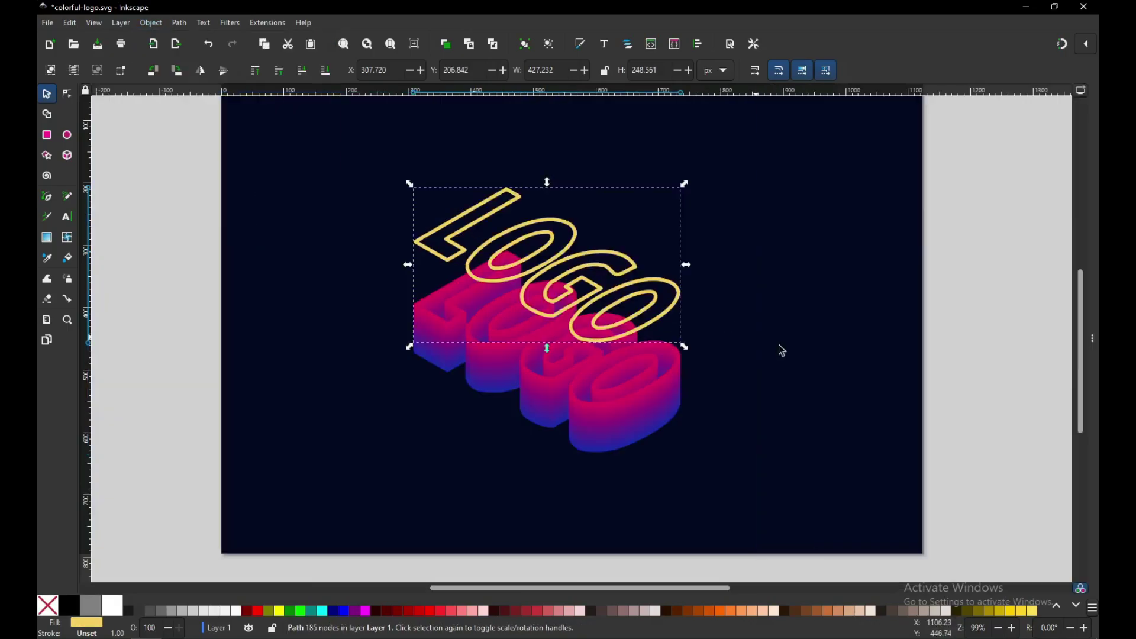
click(584, 390)
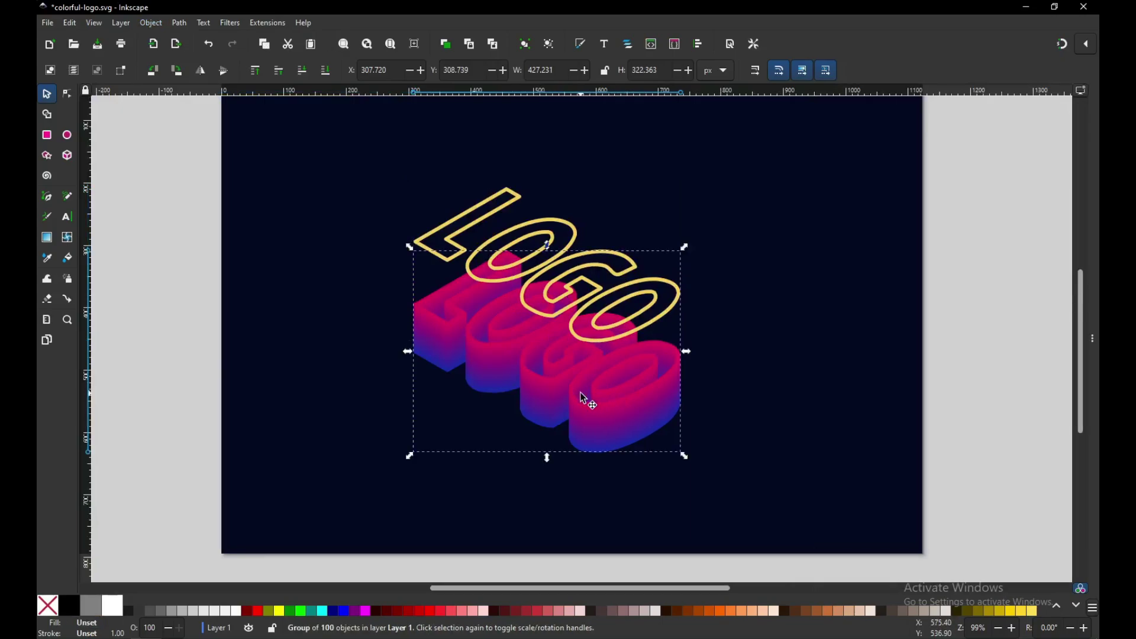
click(680, 355)
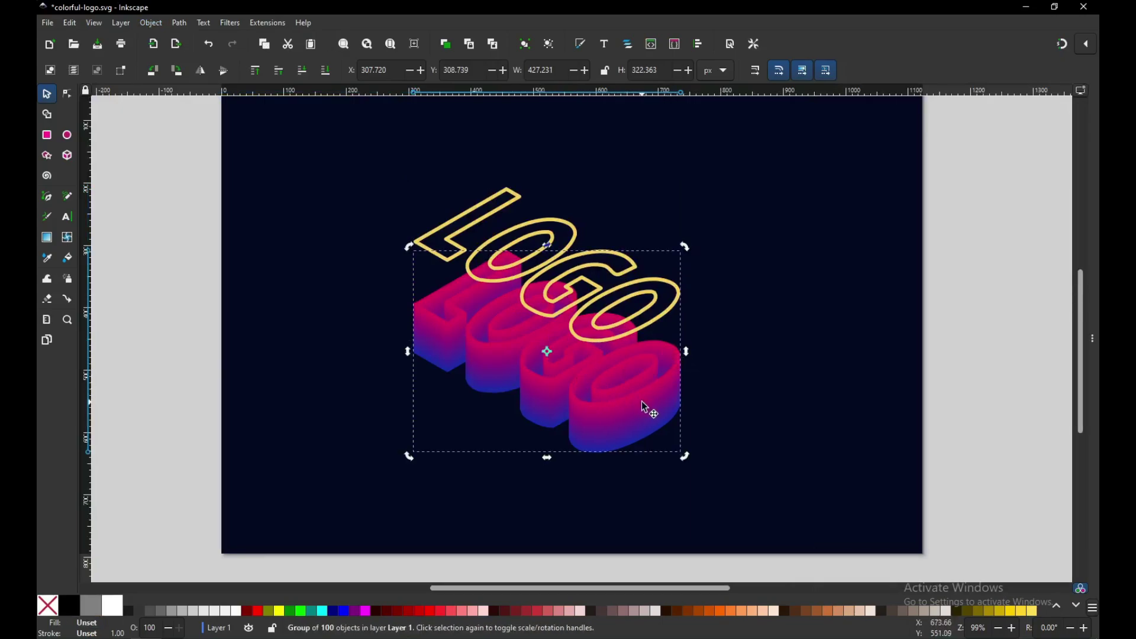
click(668, 348)
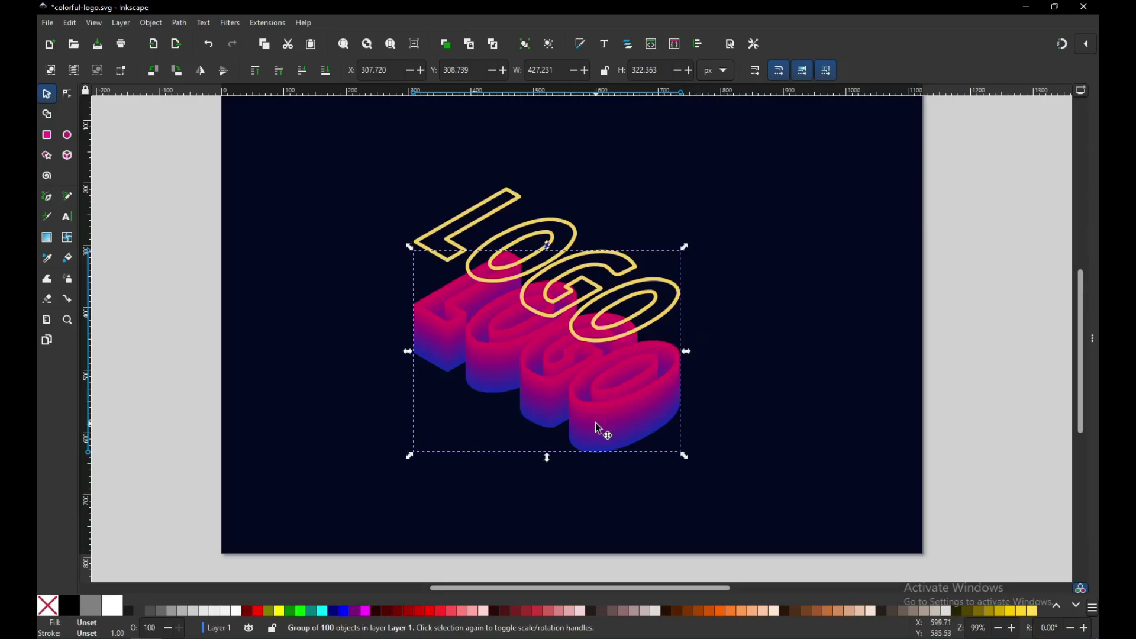
click(151, 22)
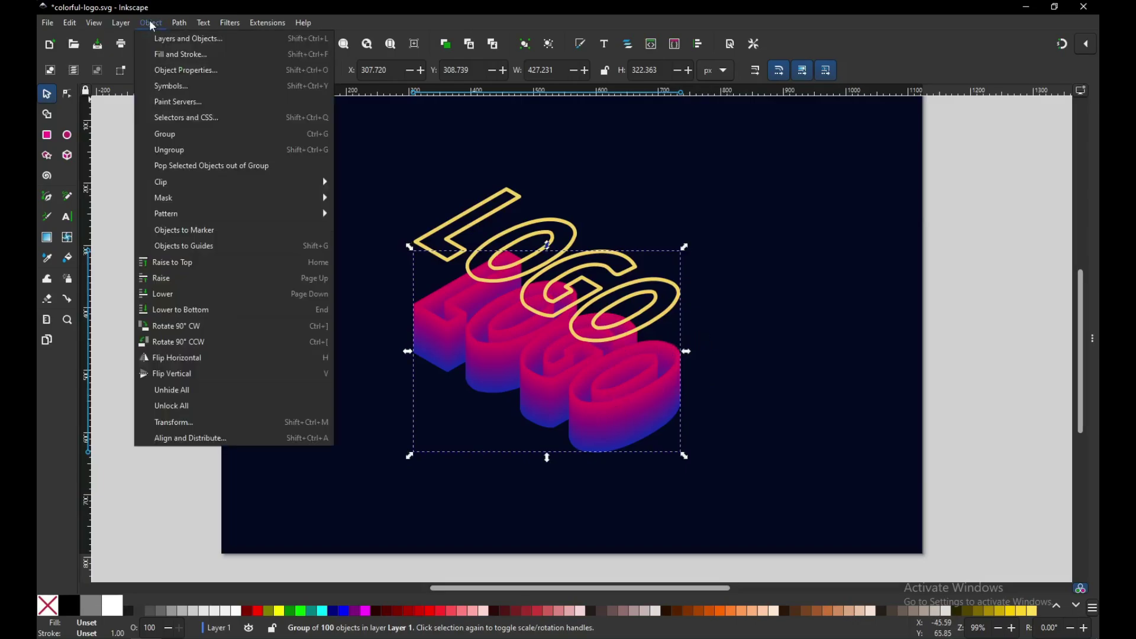
Step: Ungroup the extrusion and select one LOGO slice together with the yellow outline
click(170, 153)
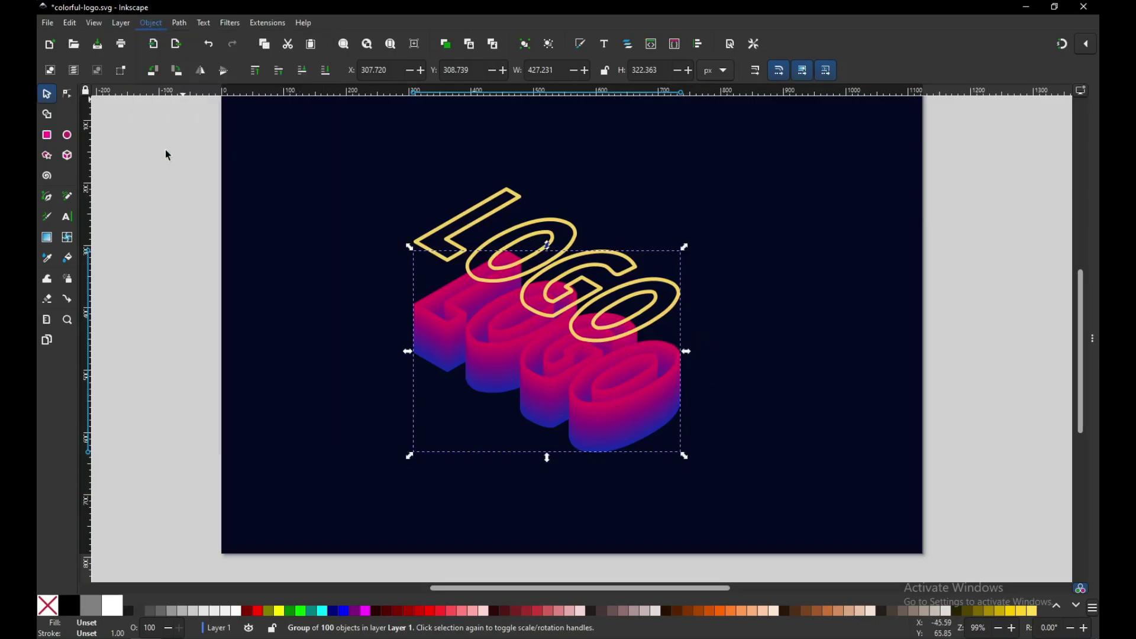
click(956, 321)
click(667, 345)
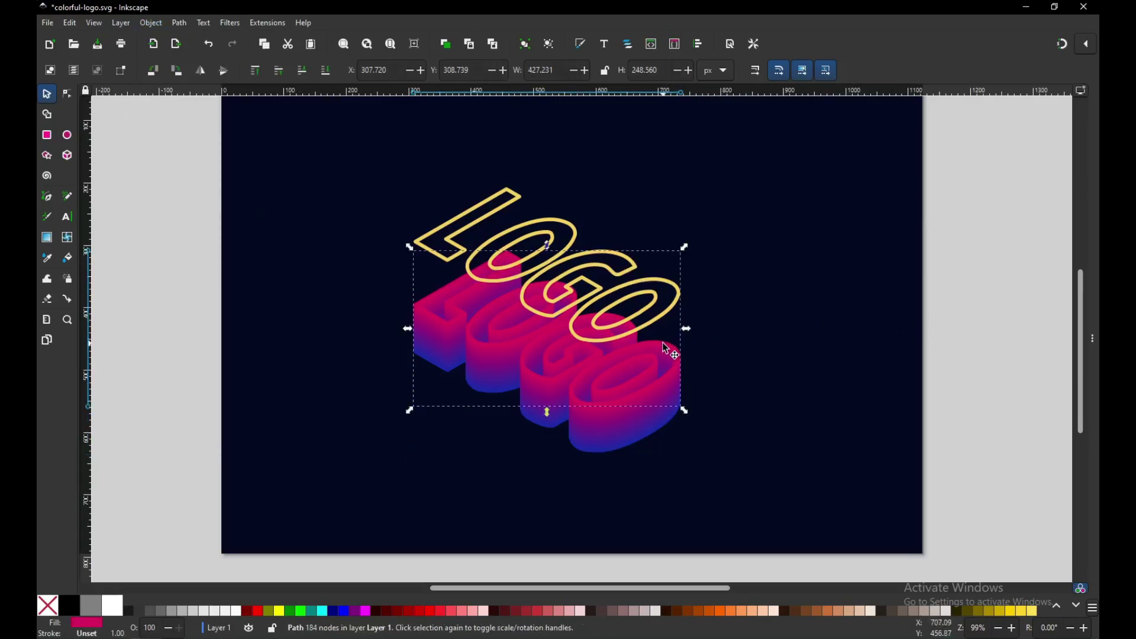
shift+click(552, 225)
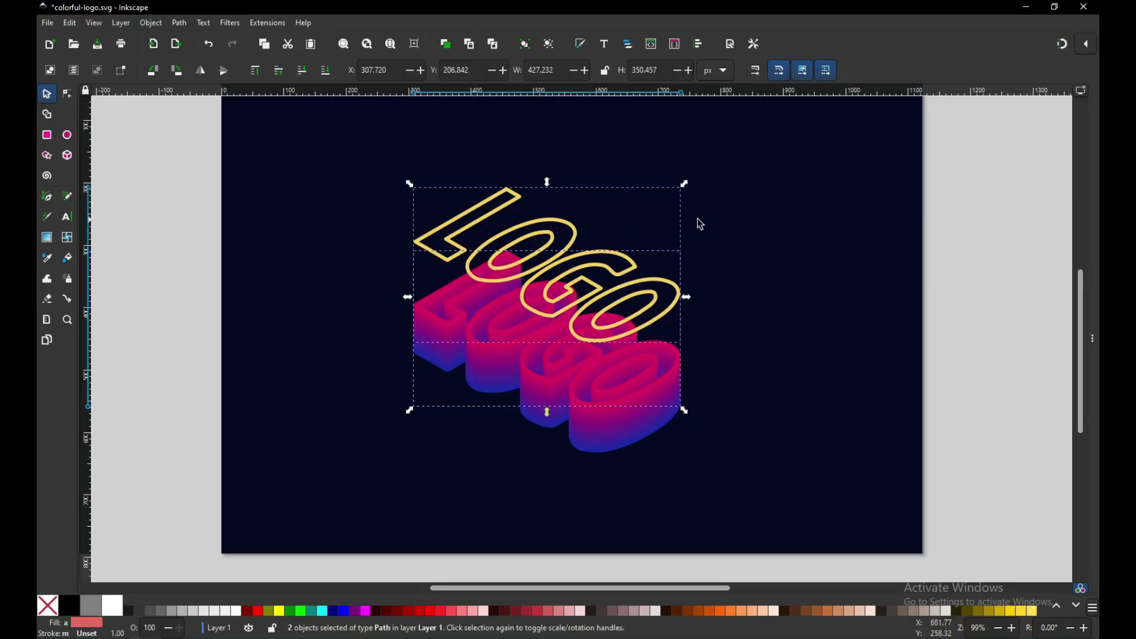
click(268, 23)
mouse_move(335, 154)
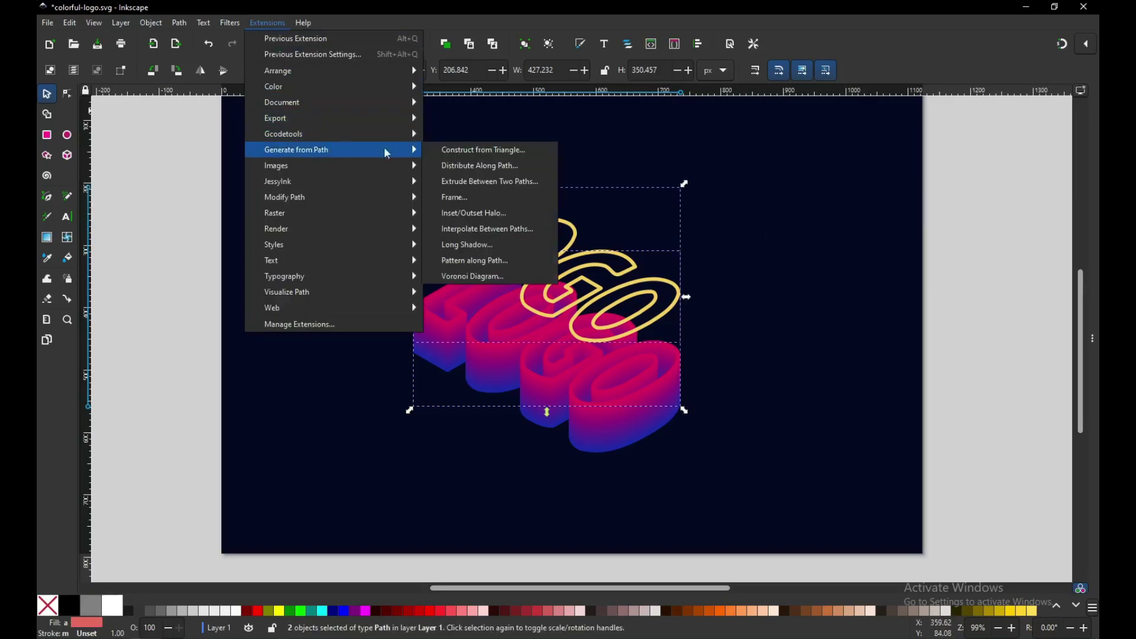
Step: Apply a live-previewed Interpolate Between Paths blend from the pink slice up into the yellow outline
click(515, 229)
drag(207, 27, 885, 207)
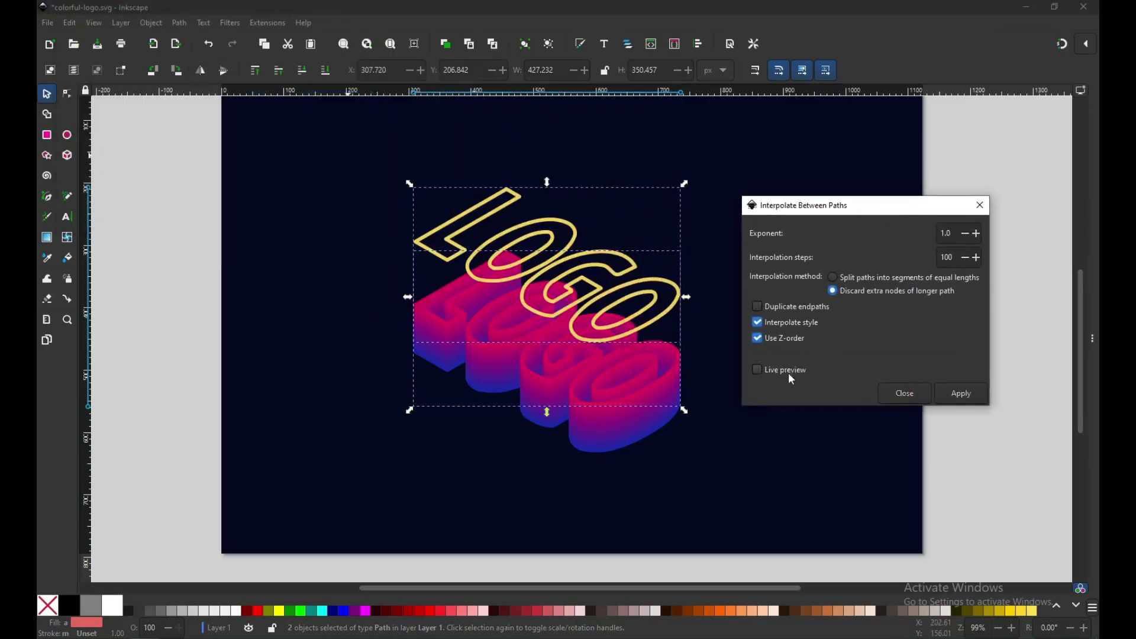
click(773, 373)
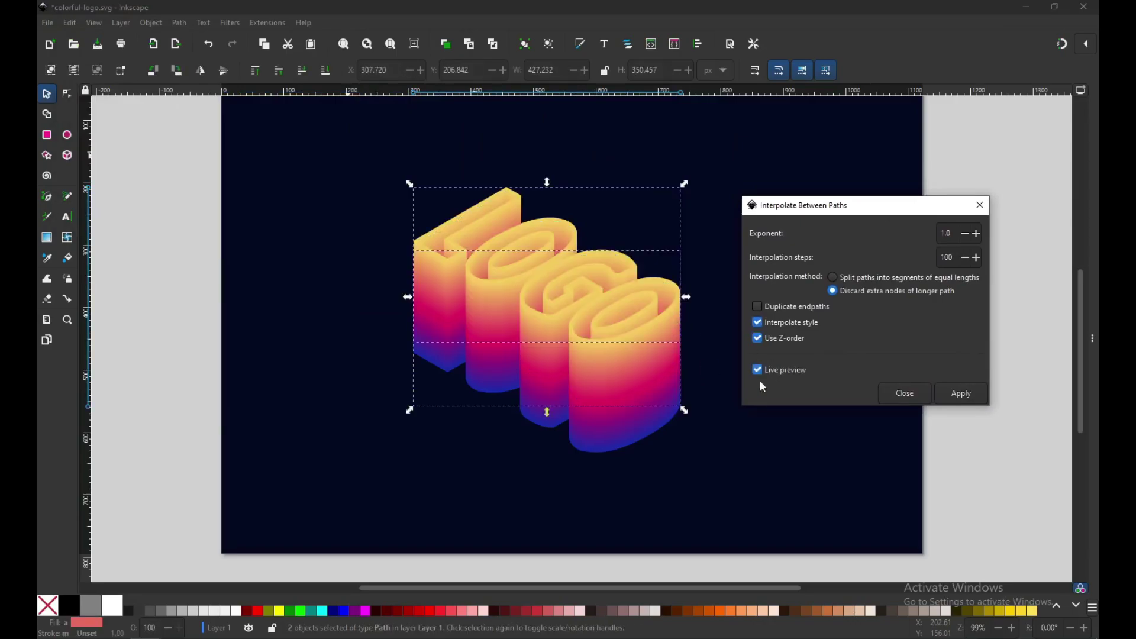
click(958, 394)
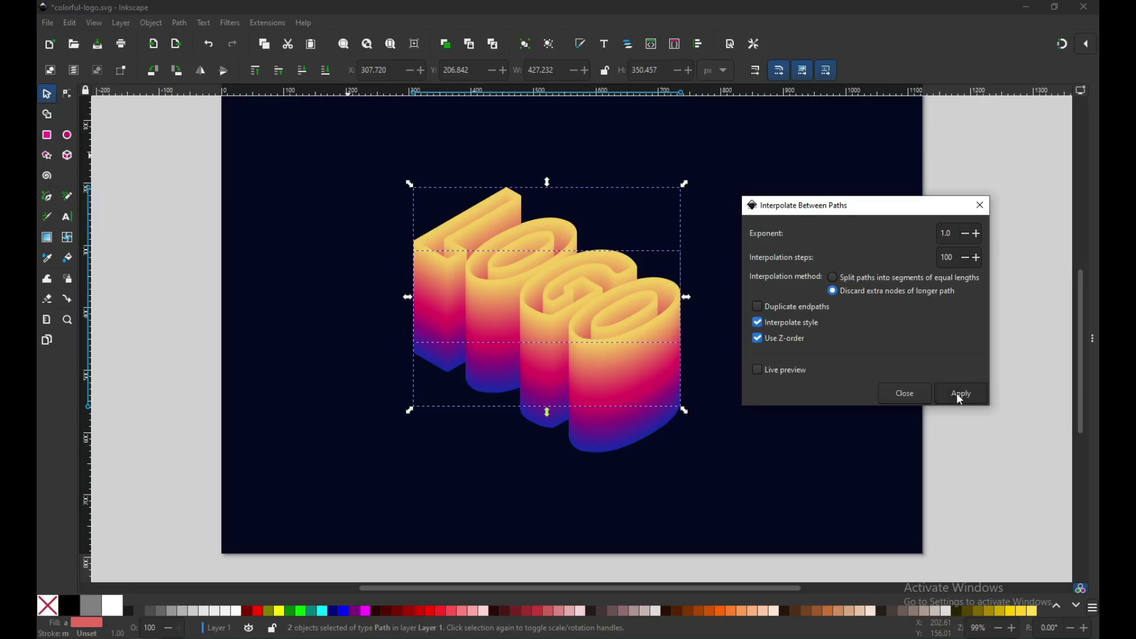
click(903, 392)
Step: Select a yellow slice of the new blend and bring up its fill settings
click(921, 338)
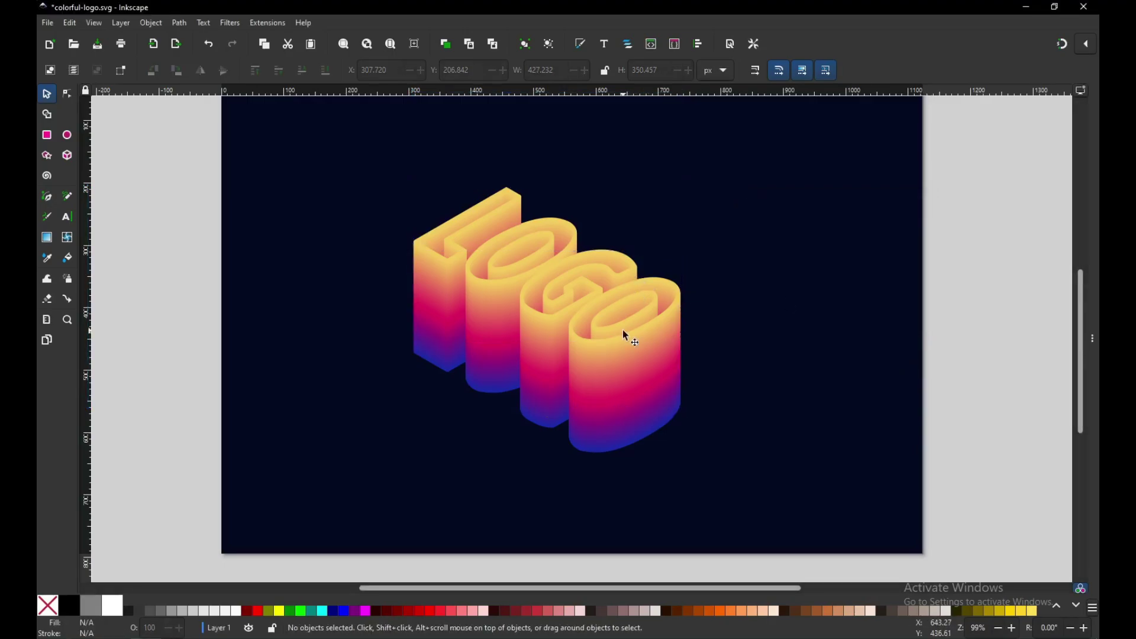
click(651, 275)
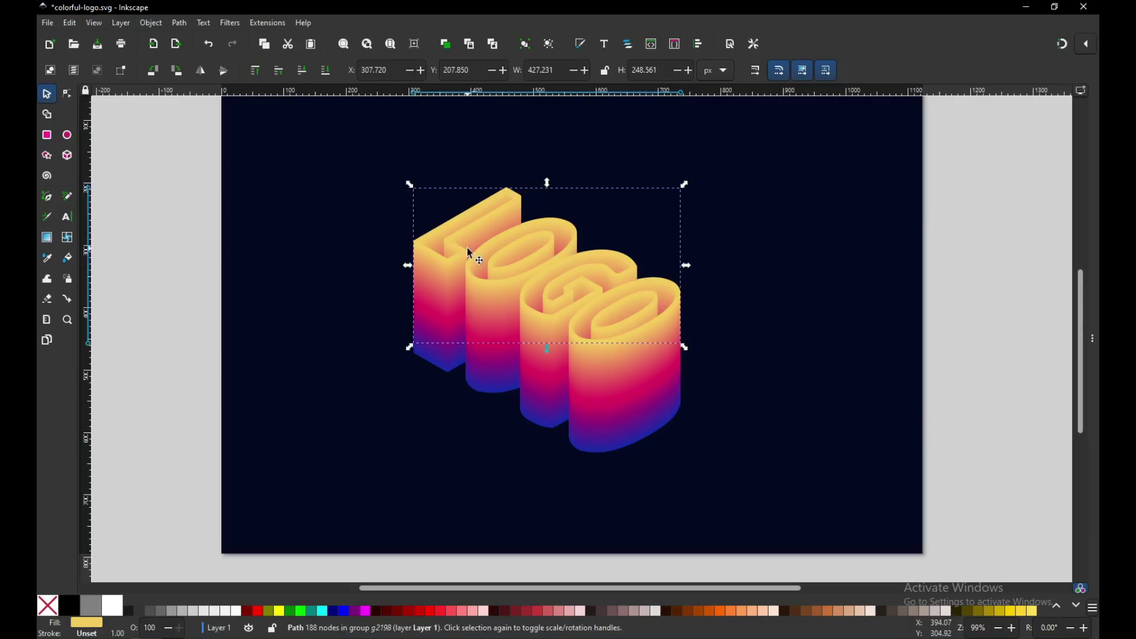
click(95, 630)
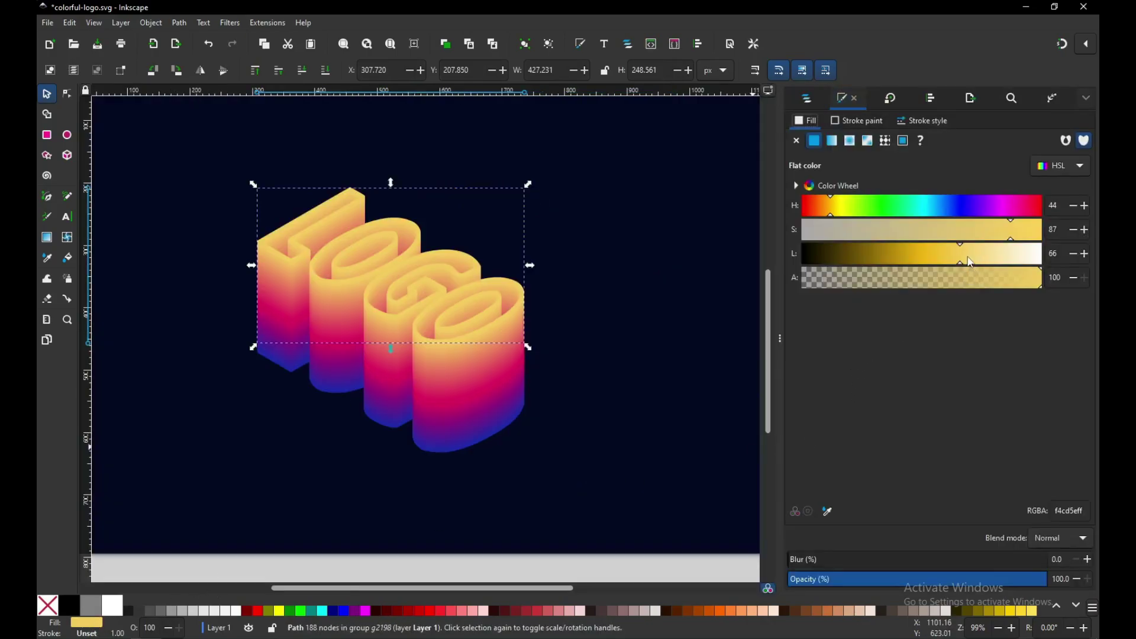